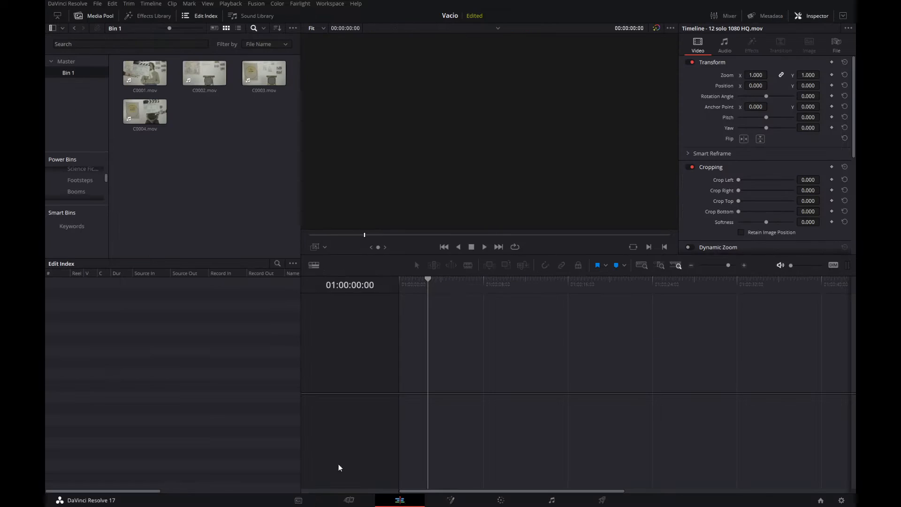
Put clips C0001.mov to C0004.mov into a new timeline and switch to the Color page
left_click(220, 161)
left_click(217, 84)
double_click(217, 83)
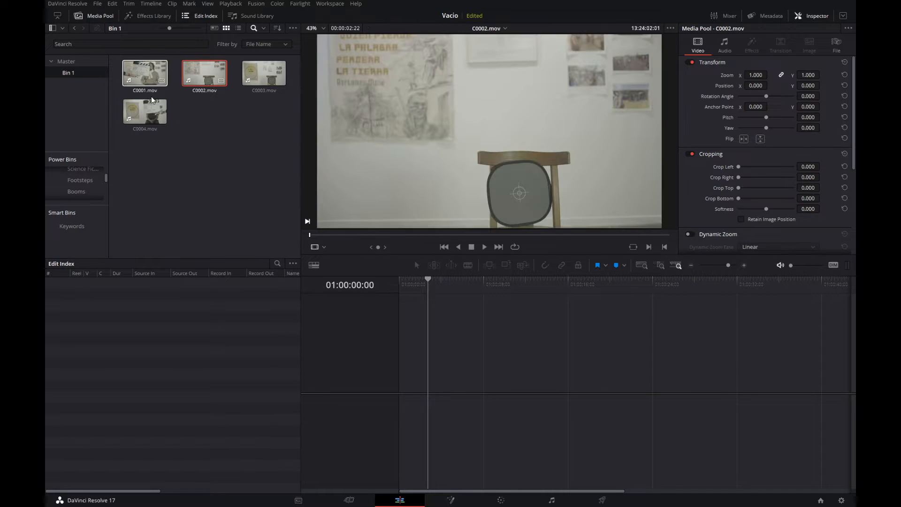
left_click_drag(126, 177, 407, 385)
left_click(500, 500)
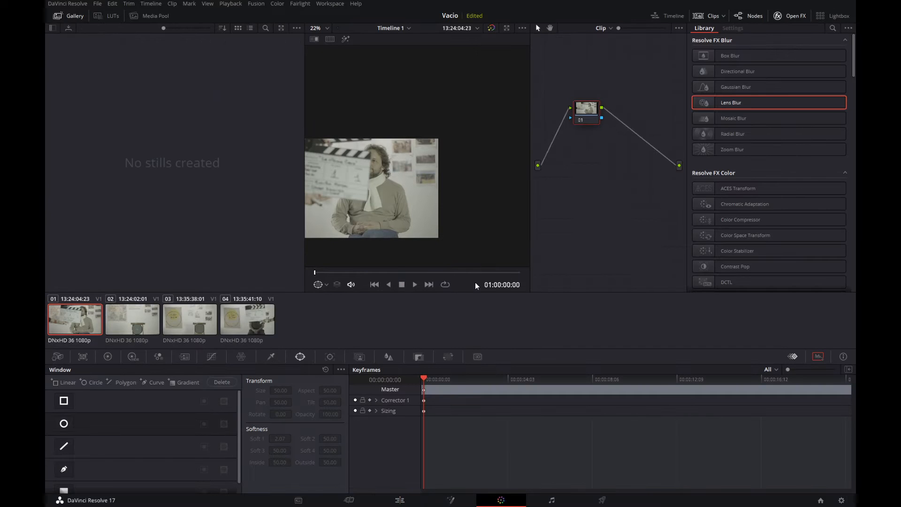
Hide the stills gallery and enlarge the viewer image to 45%, centred in the viewer
left_click(72, 17)
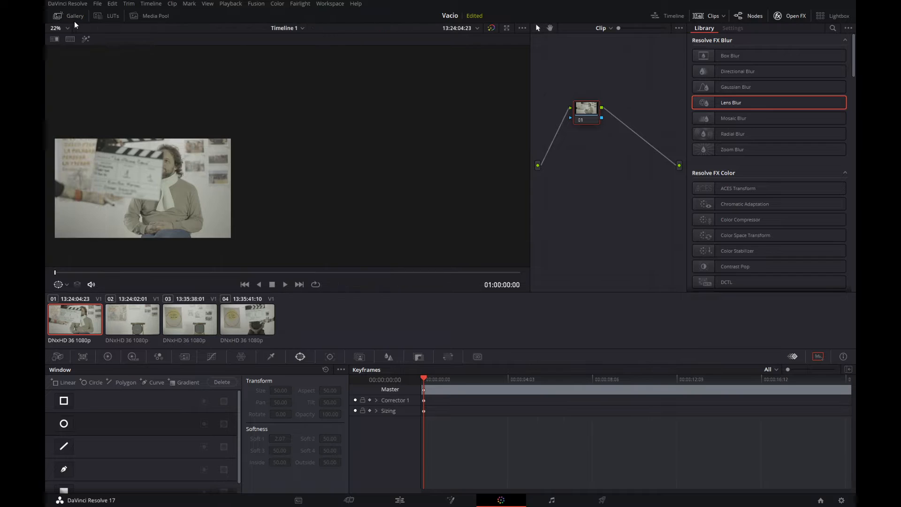
scroll(301, 170, "up", 2)
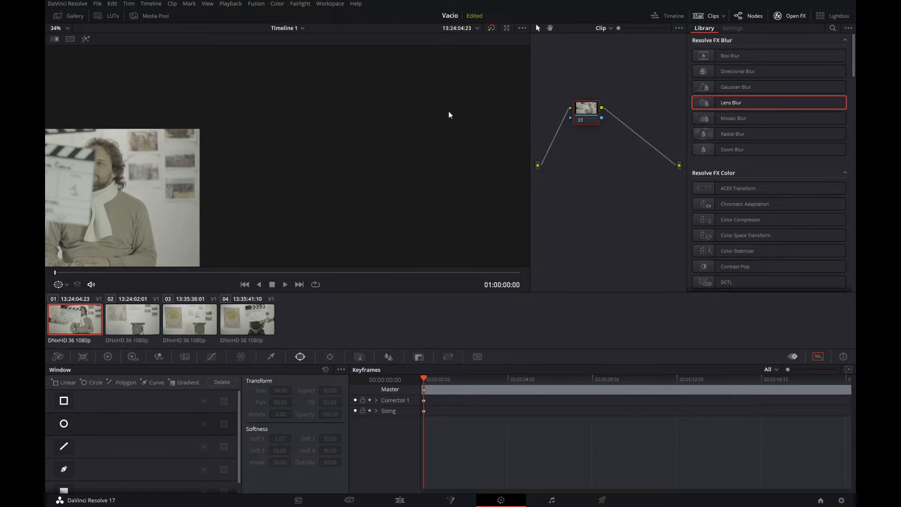
left_click_drag(167, 179, 410, 142)
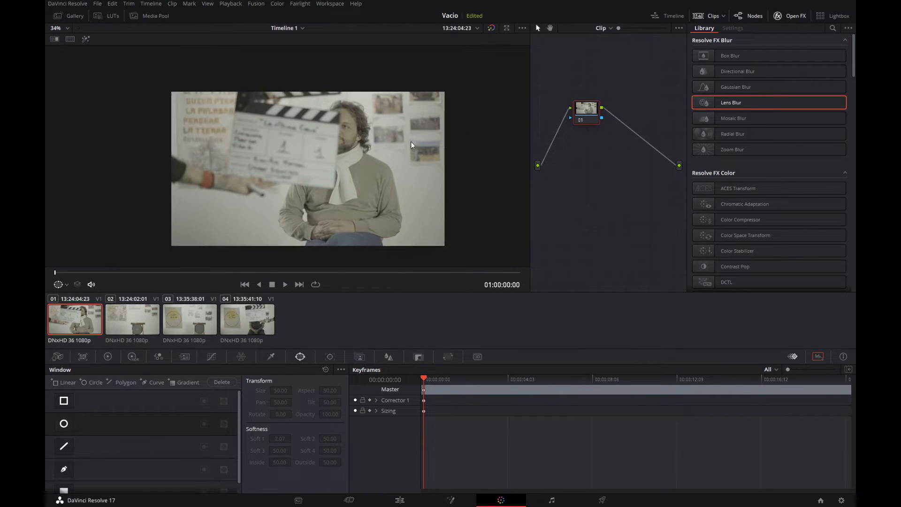
scroll(408, 144, "up", 3)
left_click_drag(369, 177, 350, 154)
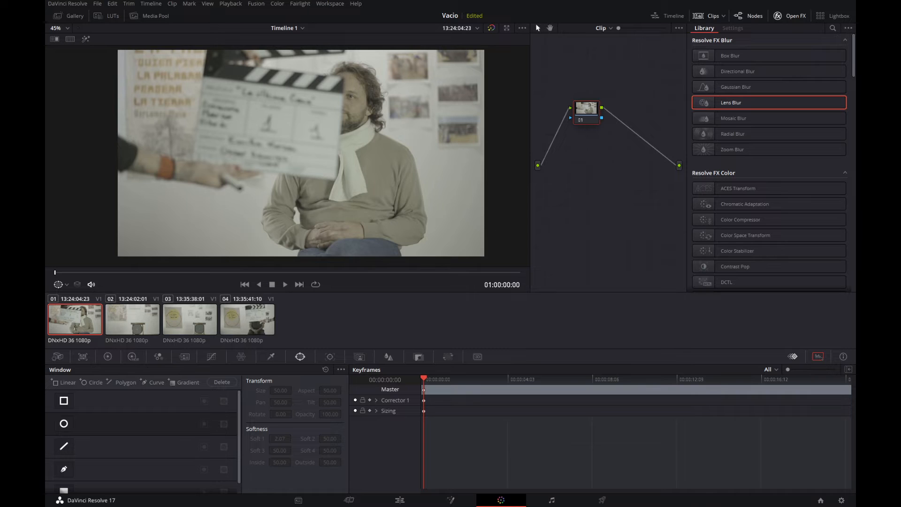
Open the video scopes beside the image and show a single Waveform scope
key("ctrl+shift+w")
left_click_drag(327, 132, 437, 227)
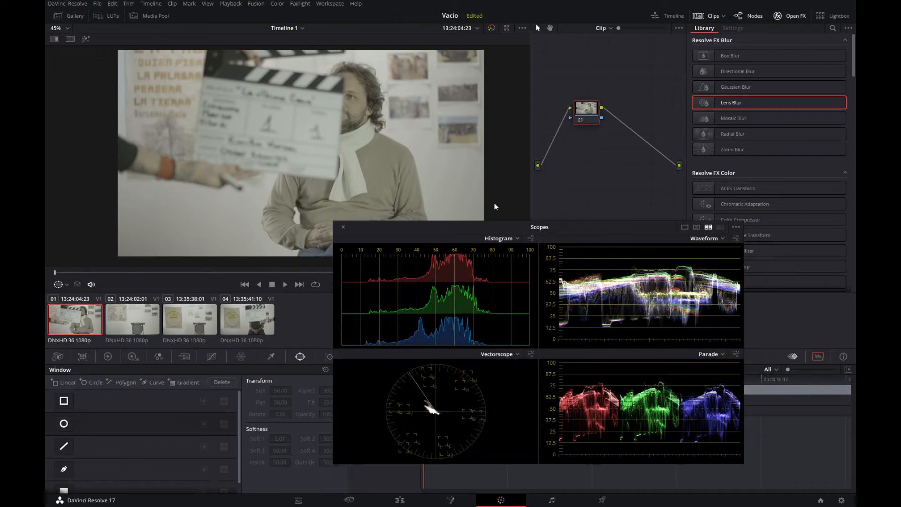
left_click_drag(597, 231, 611, 122)
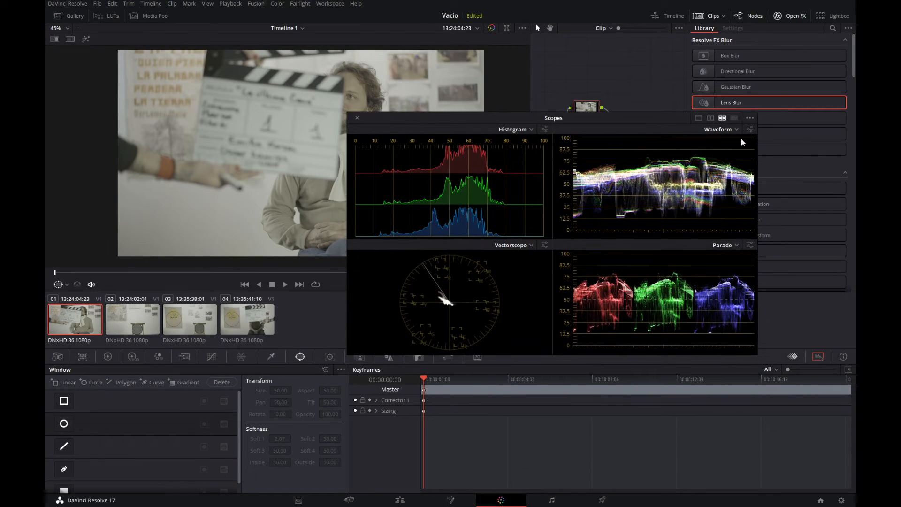
left_click(698, 119)
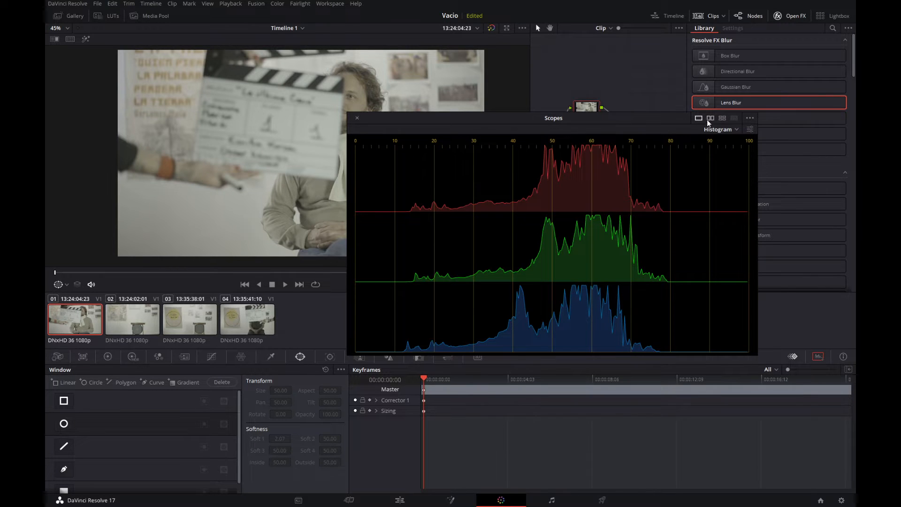
left_click(734, 130)
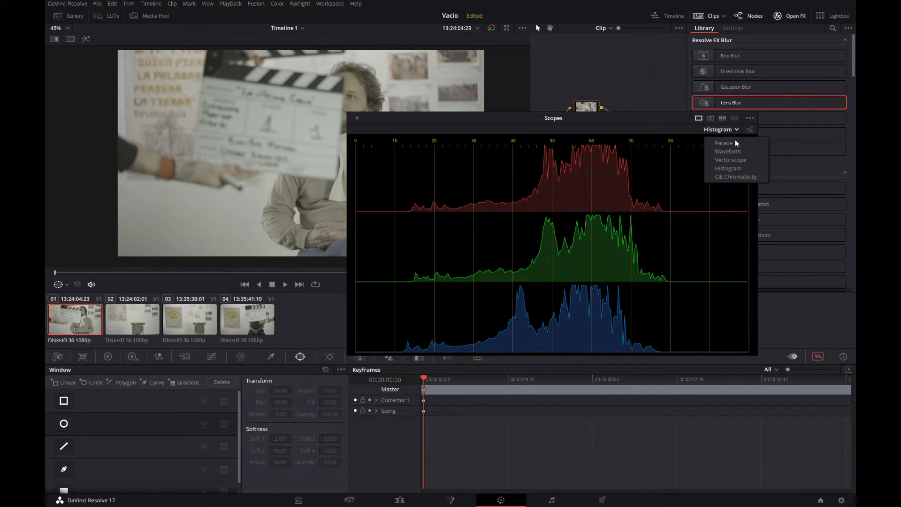
left_click(745, 152)
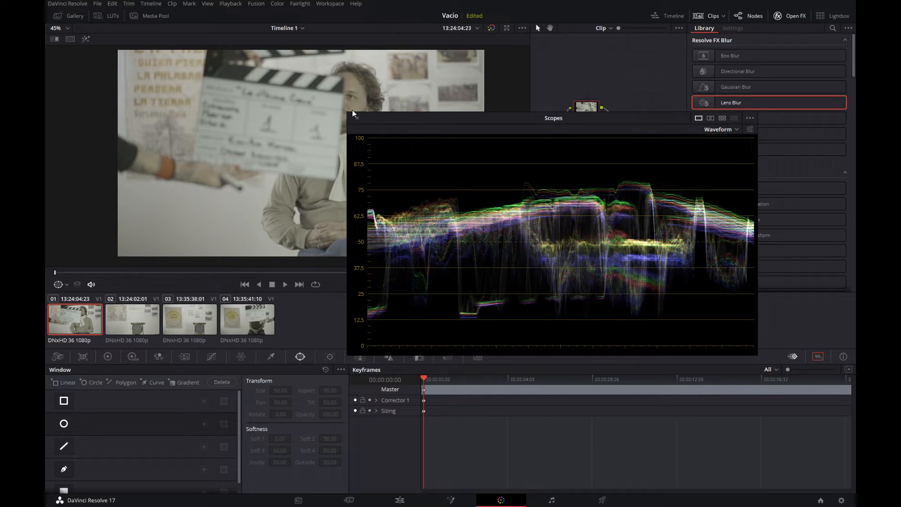
Compare the waveform's Y and RGB modes and leave it showing luminance (Y) only
left_click(750, 130)
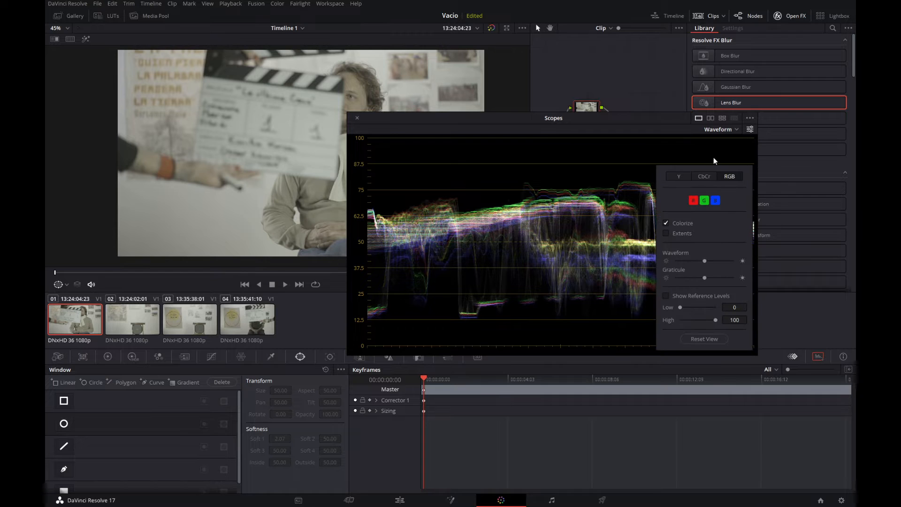
left_click(678, 177)
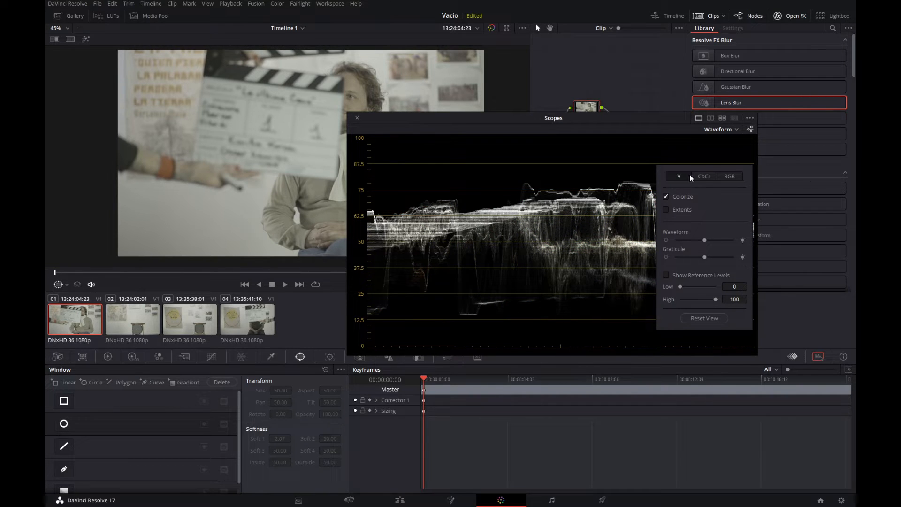
left_click(729, 178)
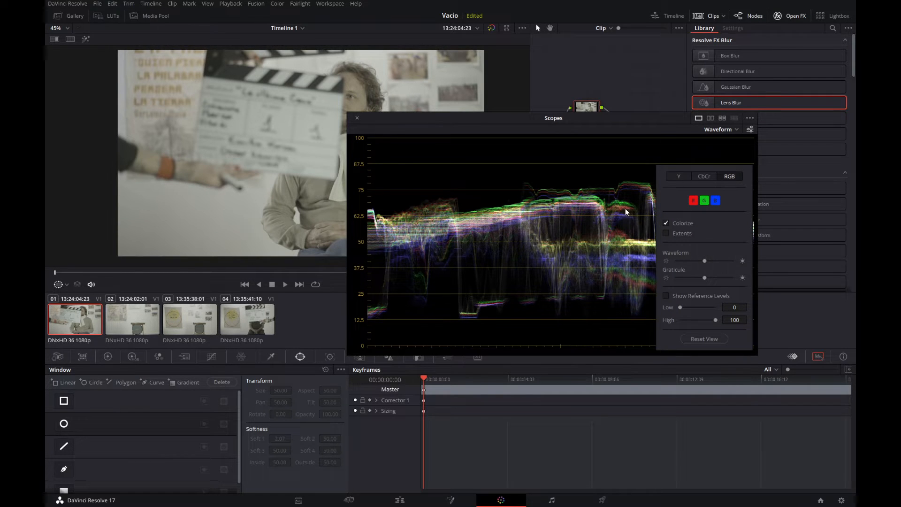
left_click(676, 177)
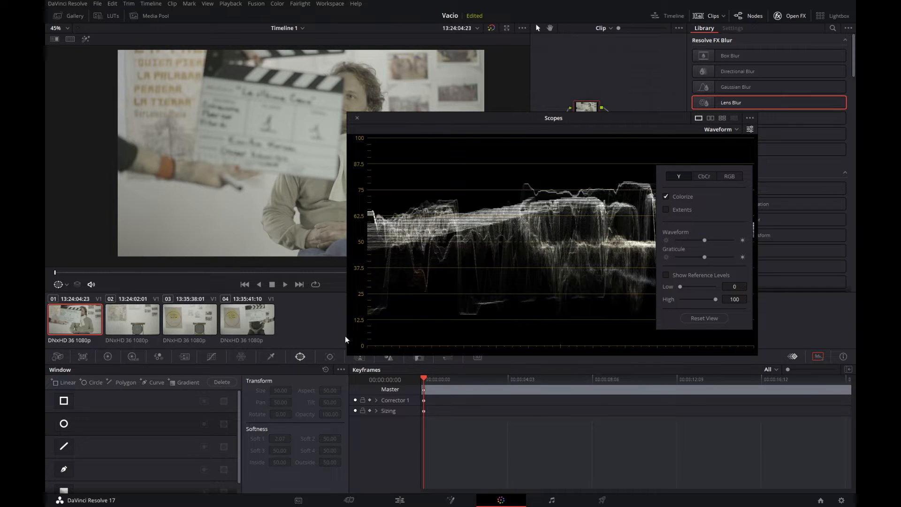
left_click(485, 238)
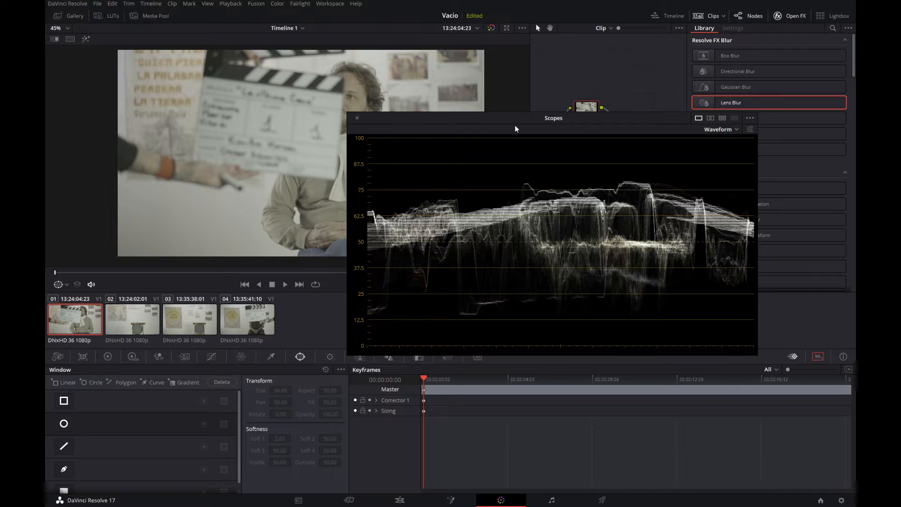
Raise the waveform trace brightness to near maximum in the scope's display settings
left_click(750, 129)
mouse_move(701, 260)
left_mouse_down()
mouse_move(748, 260)
mouse_move(669, 281)
mouse_move(701, 277)
left_mouse_up()
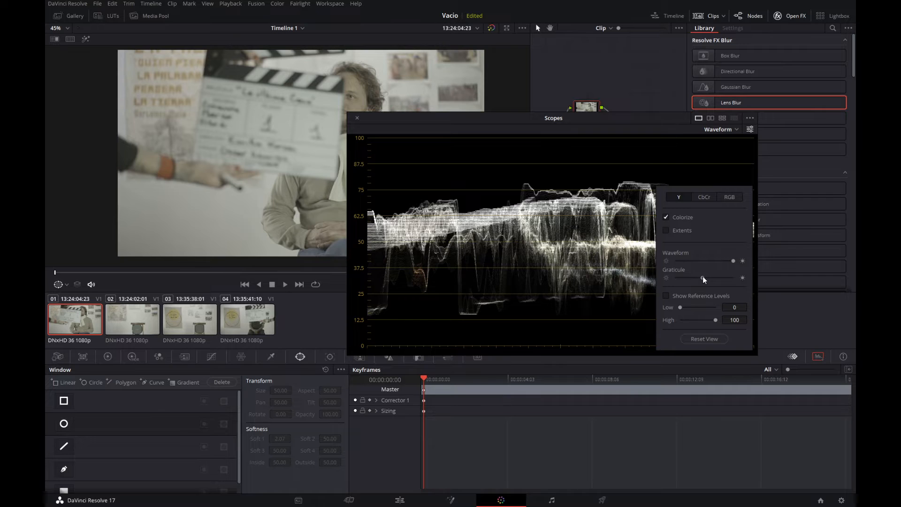
left_click(613, 266)
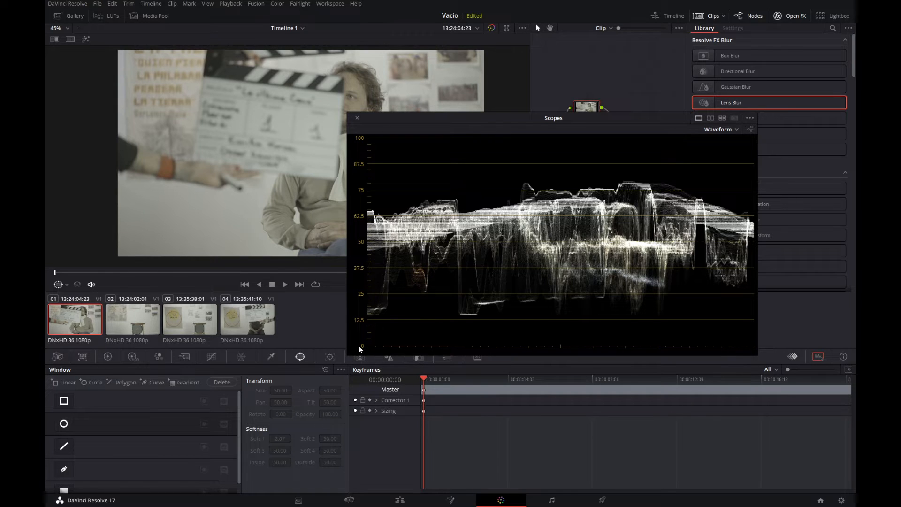
Try the 10-bit and 12-bit scale styles on the waveform
left_click(747, 118)
mouse_move(764, 128)
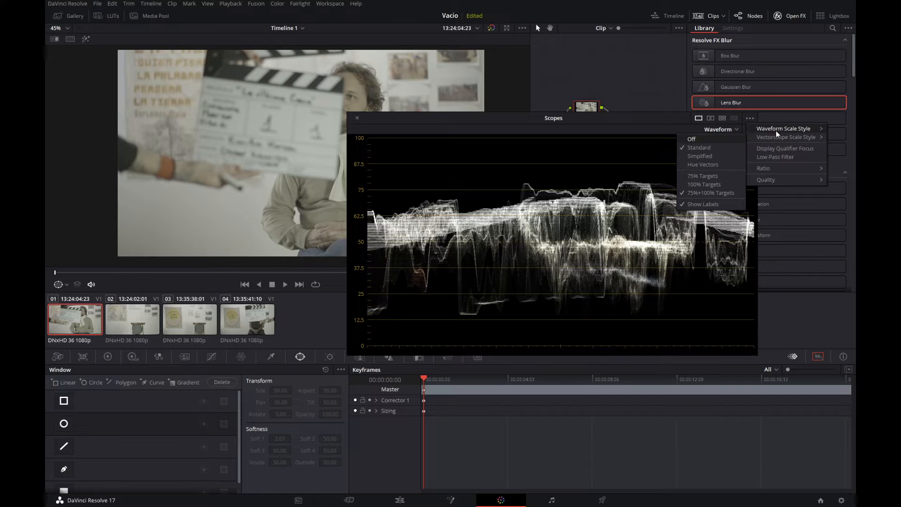
left_click(710, 131)
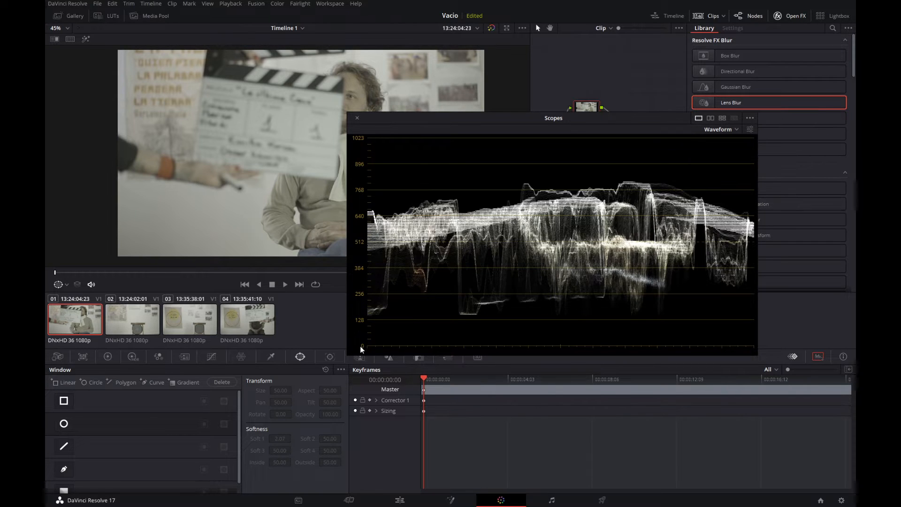
left_click(751, 120)
mouse_move(759, 131)
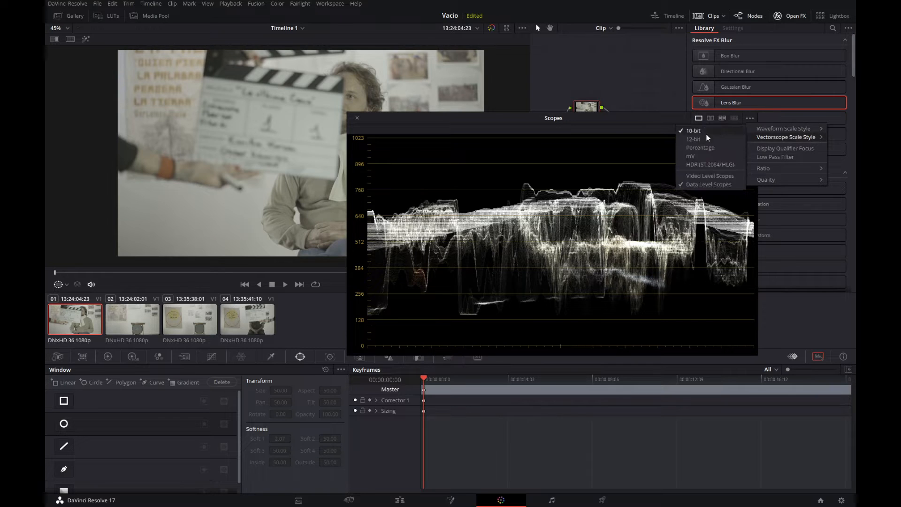
left_click(706, 137)
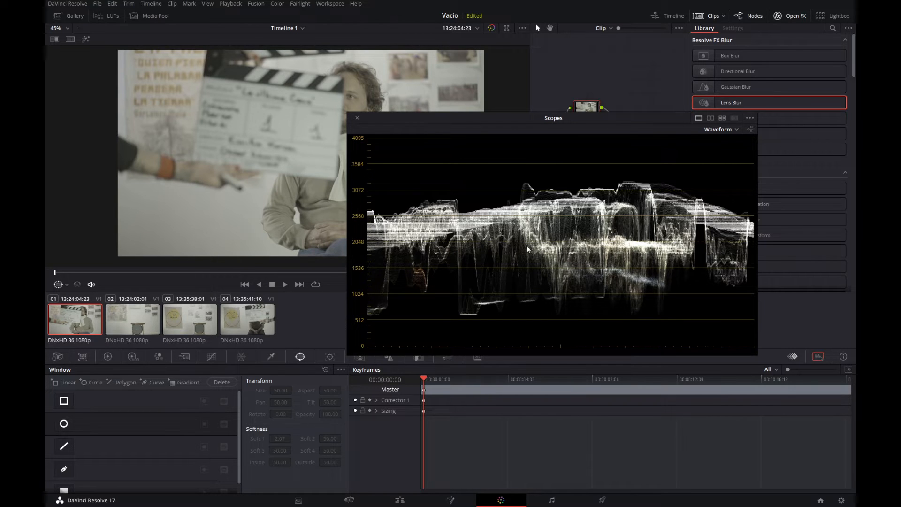
Set the waveform scale style to Percentage
left_click(750, 117)
mouse_move(770, 127)
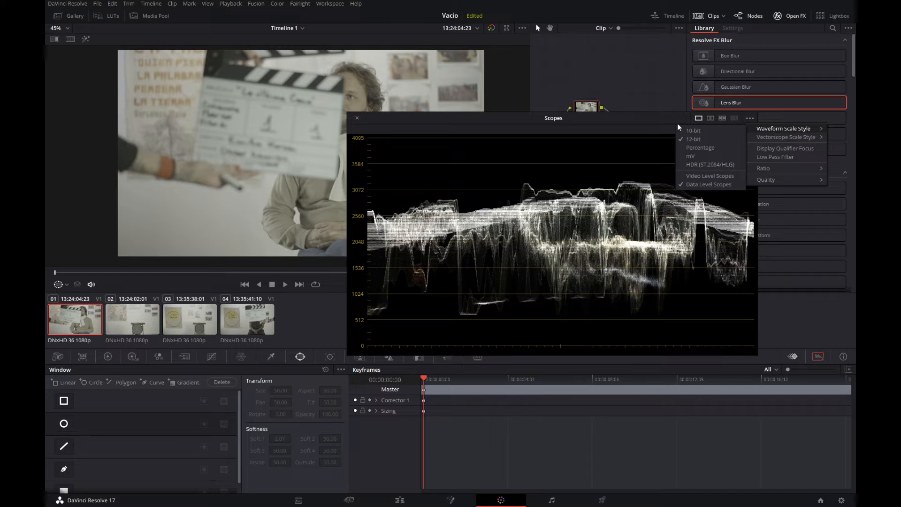
left_click(717, 150)
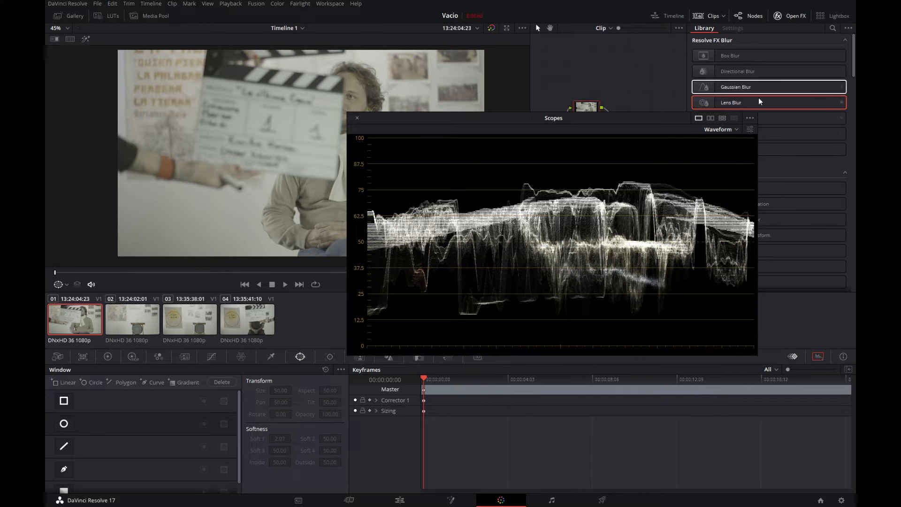
Scrub through the first clip from the clapperboard to the seated man, examining the waveform at each frame
left_click_drag(63, 272, 113, 276)
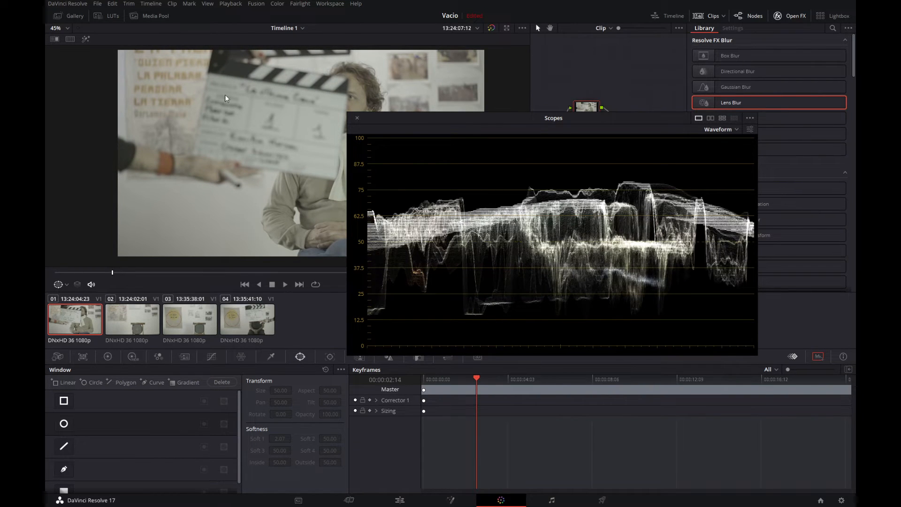
left_click_drag(117, 275, 144, 270)
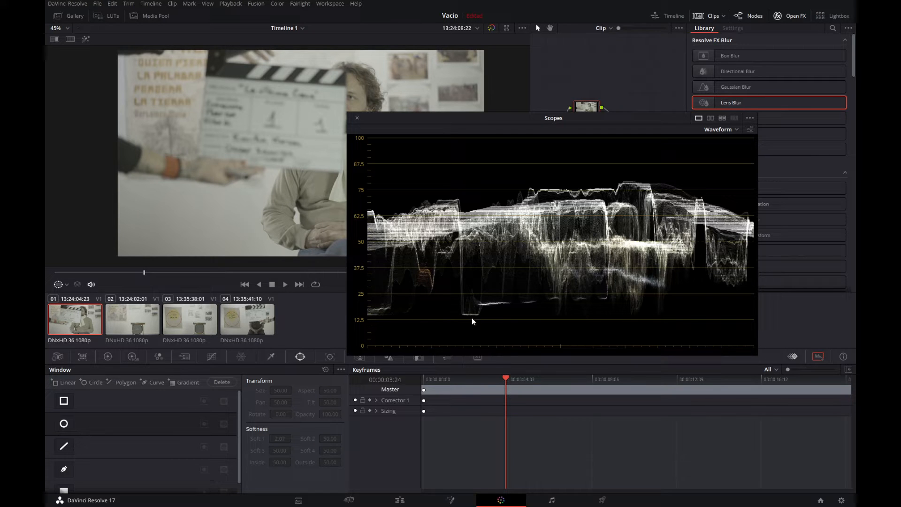
left_click_drag(152, 276, 221, 272)
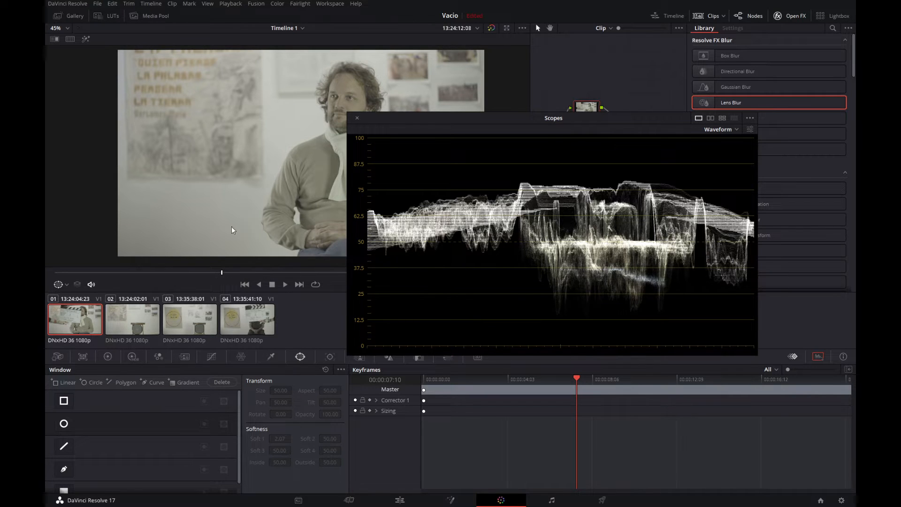
mouse_move(231, 270)
left_mouse_down()
mouse_move(297, 275)
mouse_move(204, 275)
mouse_move(286, 277)
mouse_move(222, 277)
left_mouse_up()
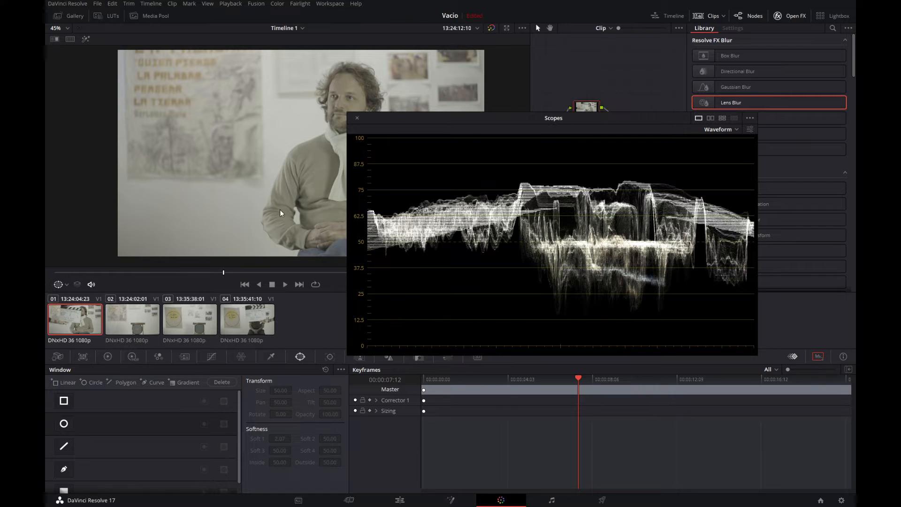
Reposition the Scopes window to uncover the seated man and advance the first clip to about 9 seconds 18 frames
left_click_drag(553, 131, 318, 258)
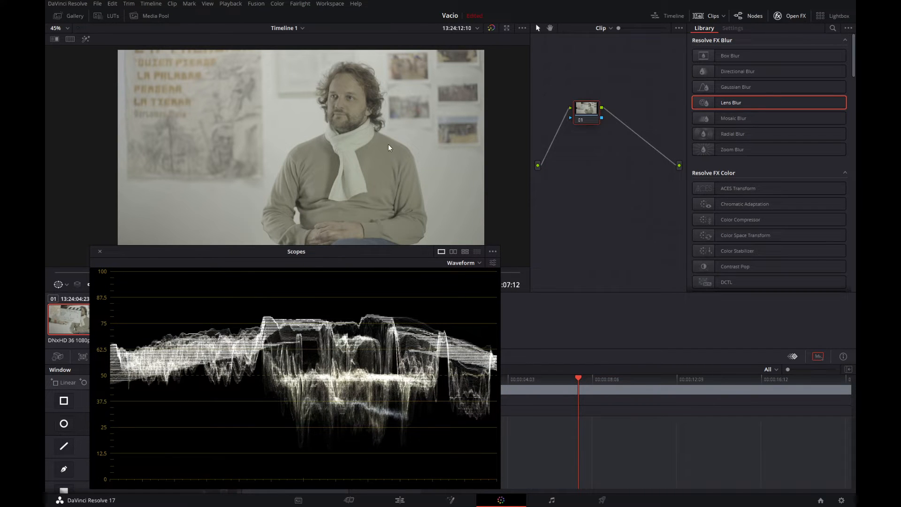
left_click_drag(359, 260, 677, 68)
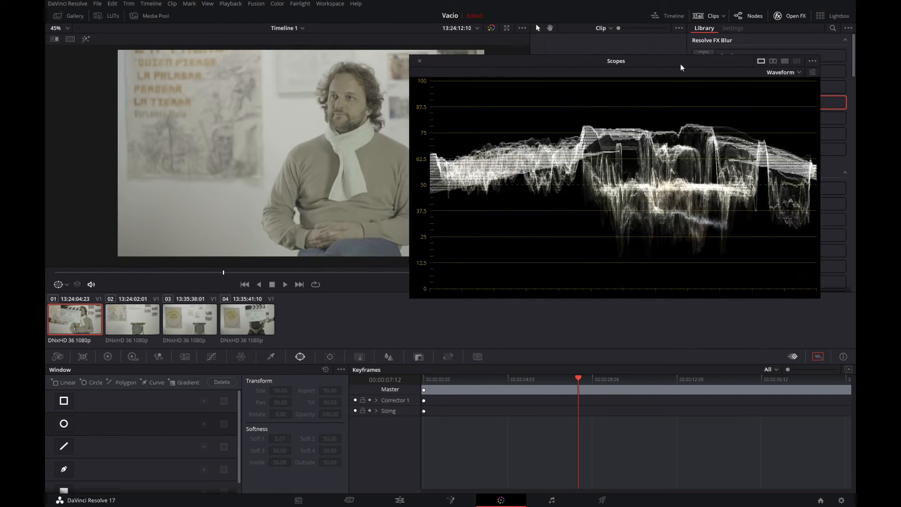
left_click_drag(230, 273, 274, 271)
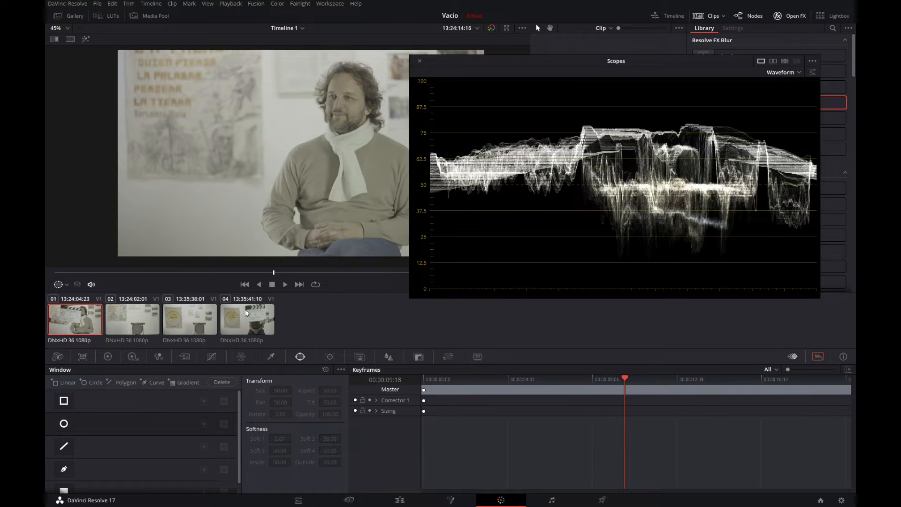
Select the third clip, park its playhead at frame 9, and display the primary color wheels
left_click(198, 317)
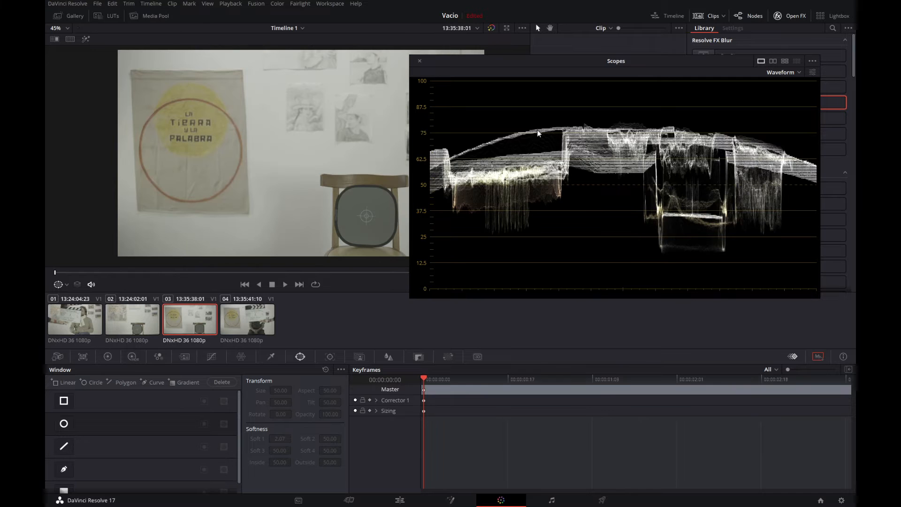
key("space")
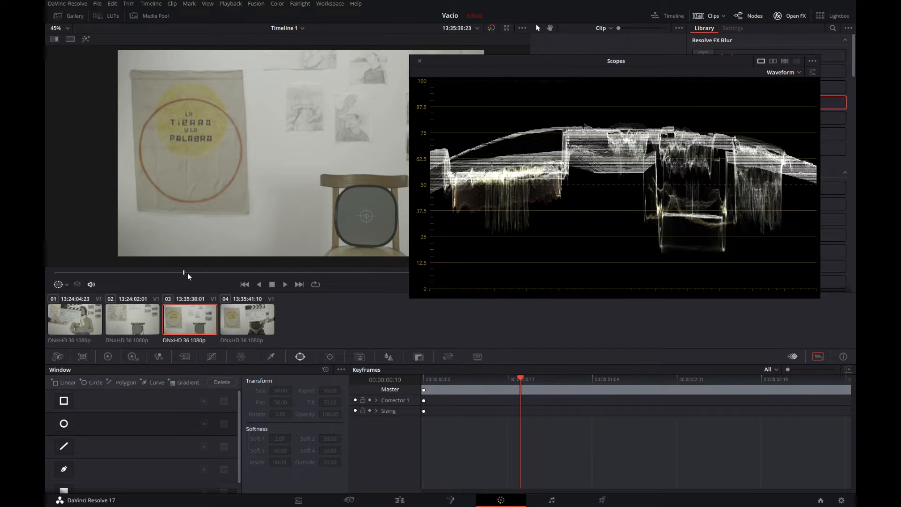
left_click_drag(144, 284, 105, 283)
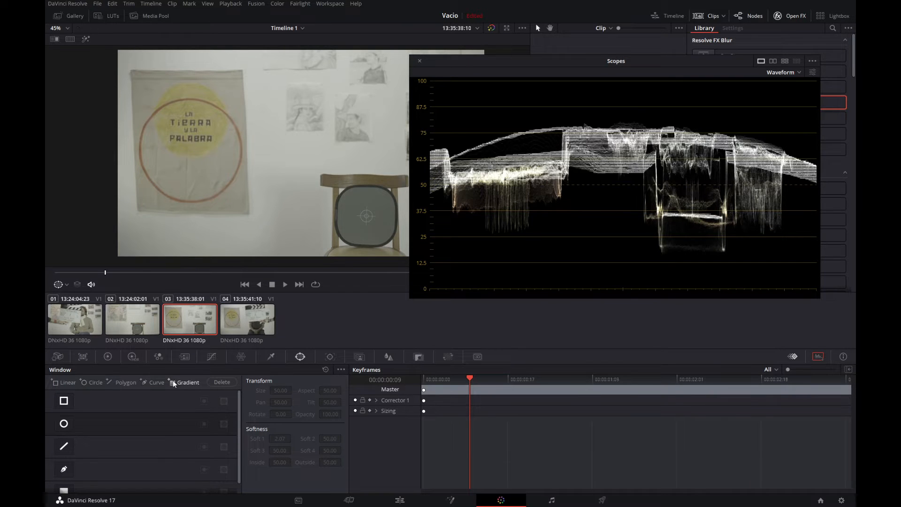
left_click(109, 360)
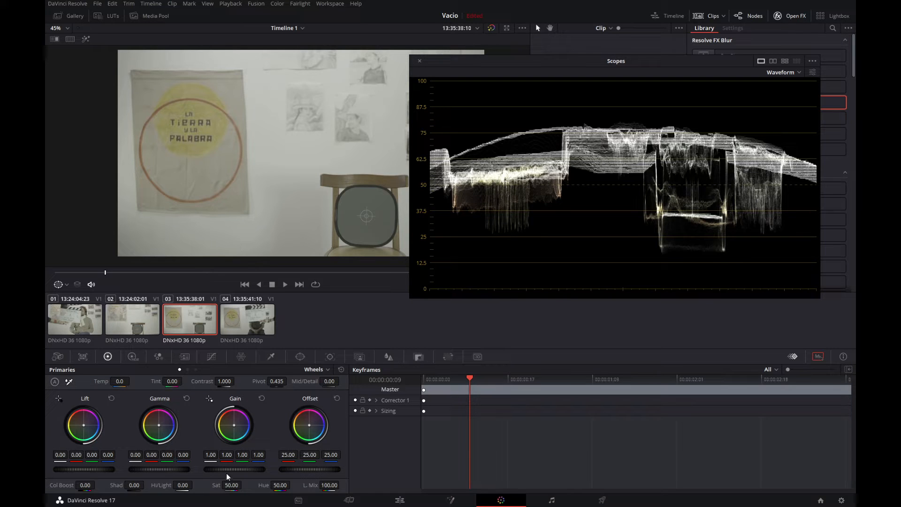
Adjust the third clip's primaries to an Offset of 44.25, a Lift of -0.15 and a Gamma of about 0.17
left_click_drag(303, 466, 382, 467)
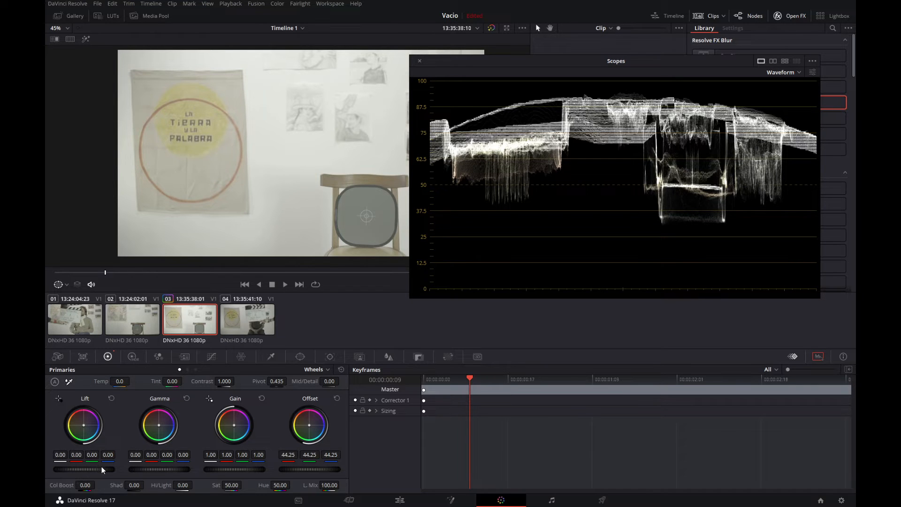
left_click_drag(103, 466, 90, 466)
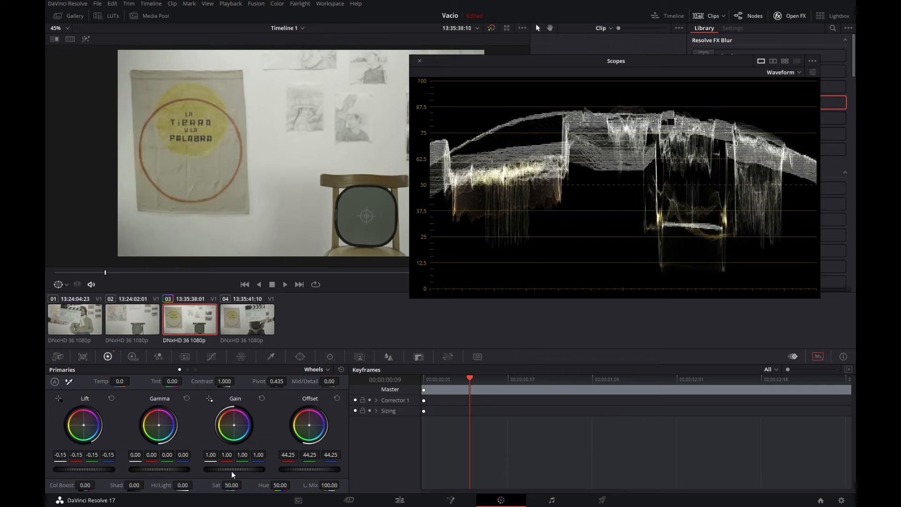
left_click_drag(234, 469, 234, 469)
left_click_drag(178, 468, 198, 468)
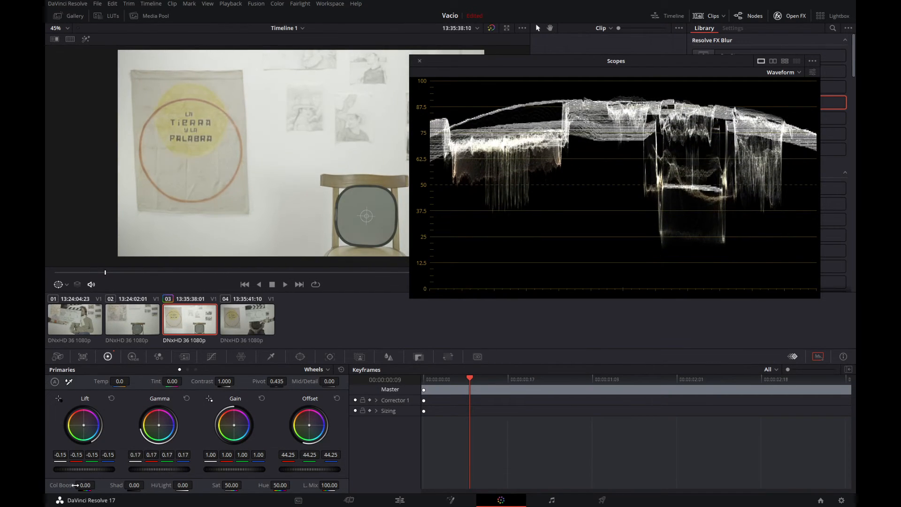
Fine-tune the third clip's exposure to Lift -0.17, Gamma 0.21 and Gain 1.06 while watching the waveform
left_click_drag(106, 469, 83, 469)
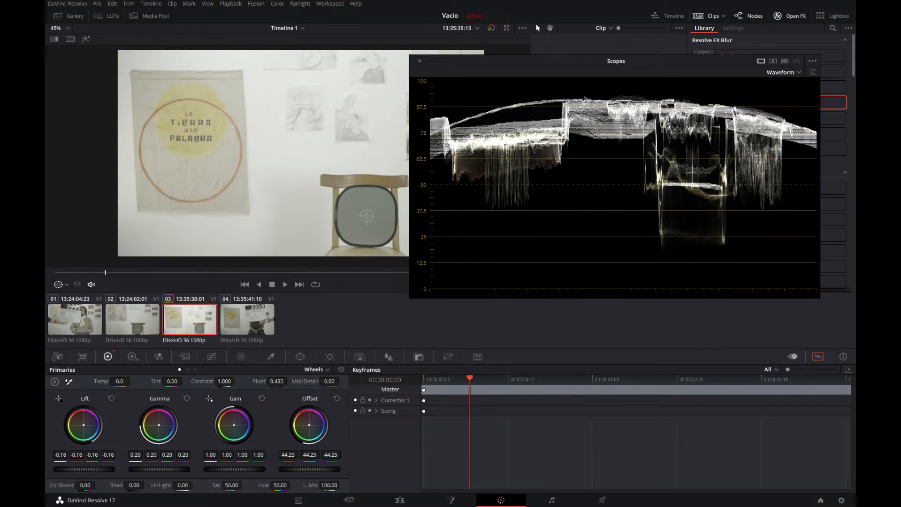
left_click_drag(100, 469, 96, 468)
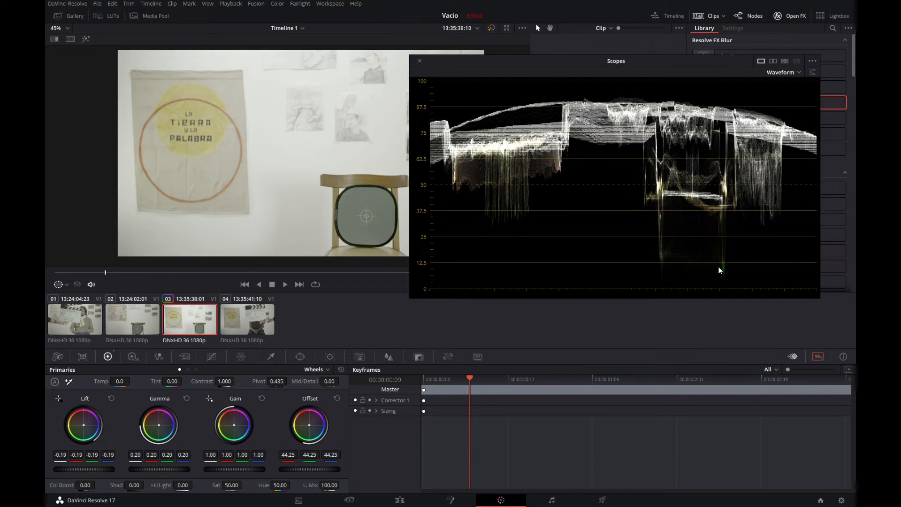
left_click_drag(80, 471, 83, 470)
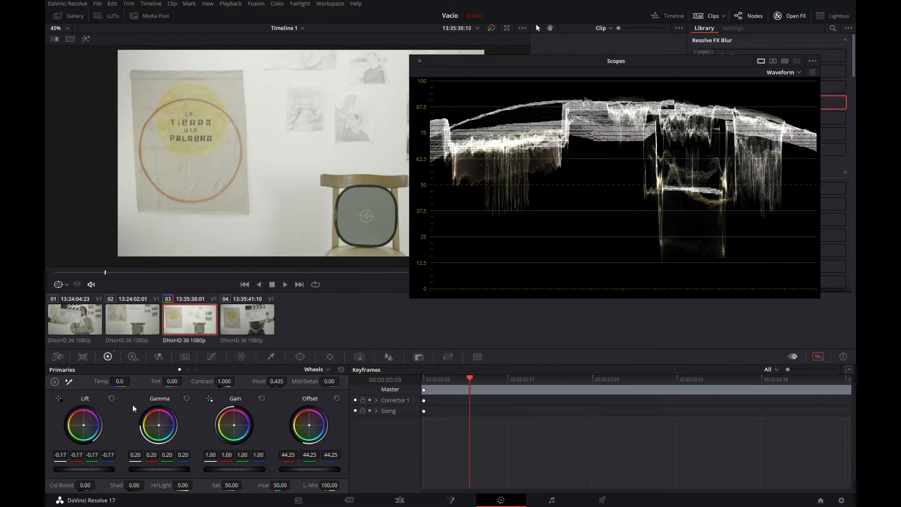
left_click_drag(94, 469, 100, 470)
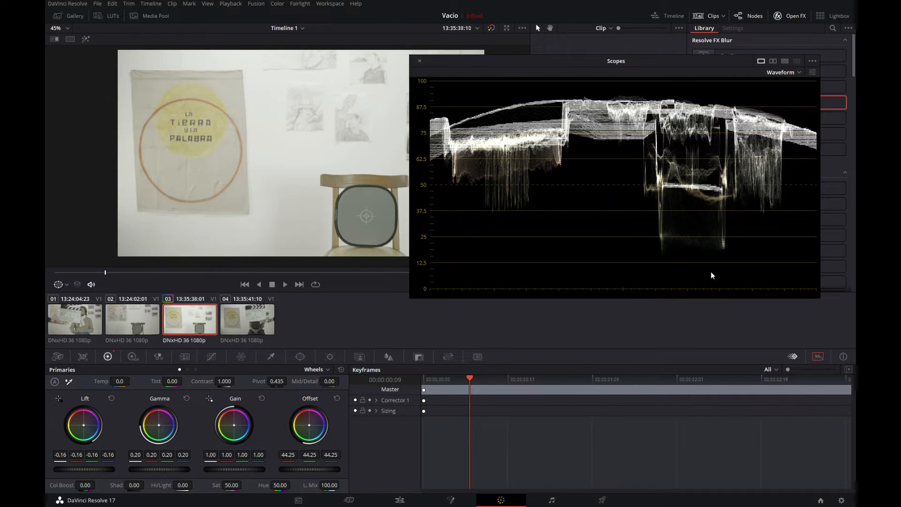
left_click_drag(104, 471, 154, 474)
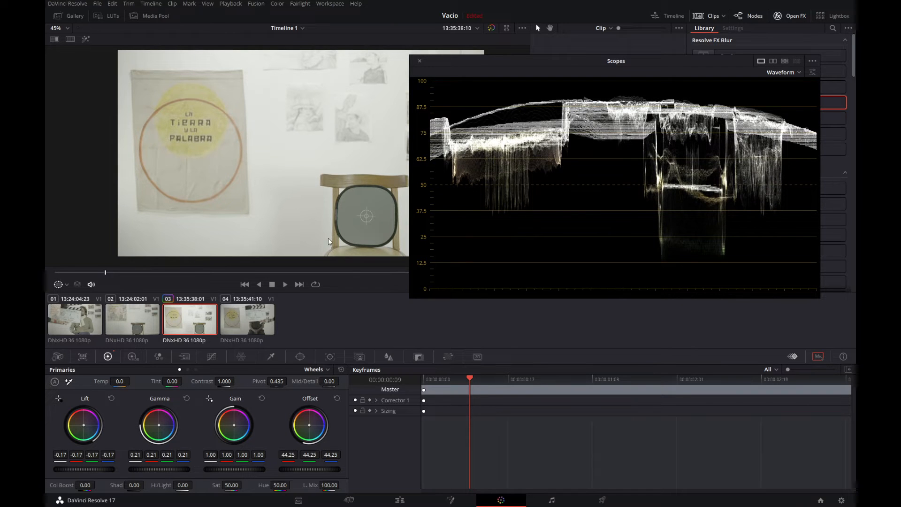
left_click_drag(233, 470, 238, 470)
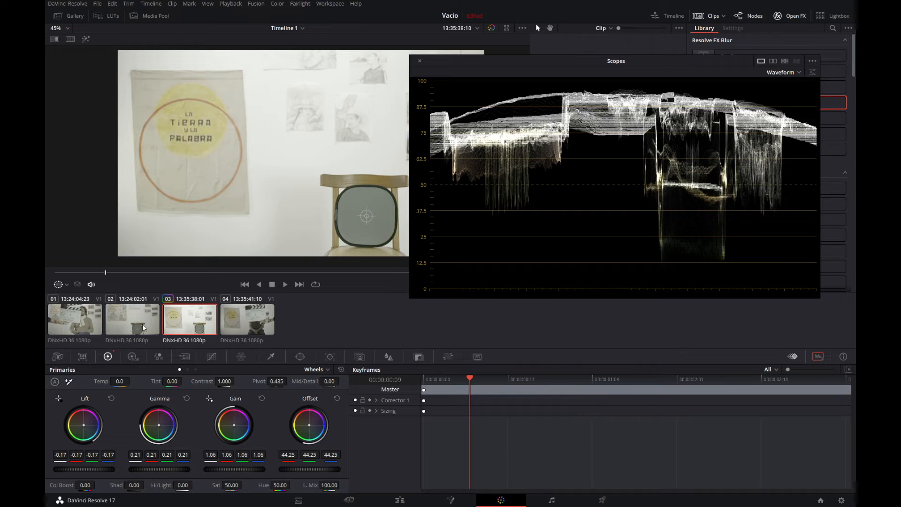
Copy the third clip's grade onto the first clip and park its playhead at 11 seconds 18 frames
left_click(86, 327)
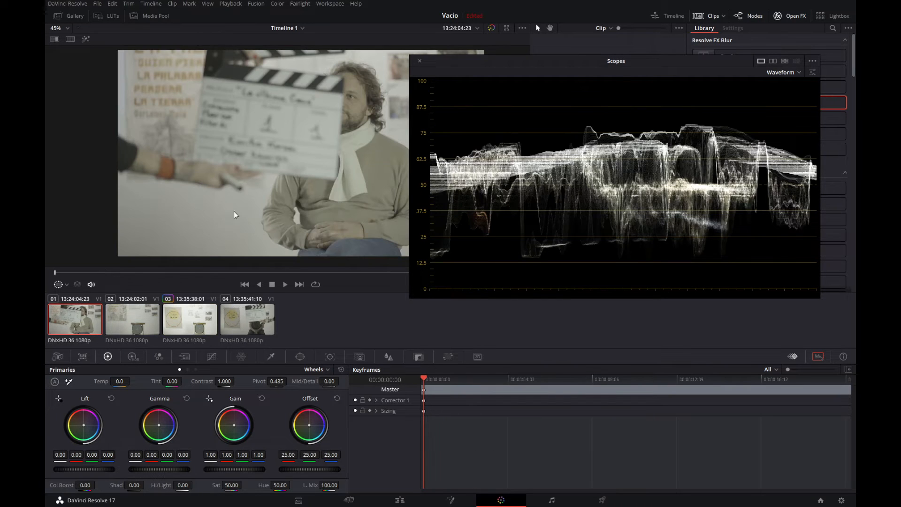
left_click(192, 304)
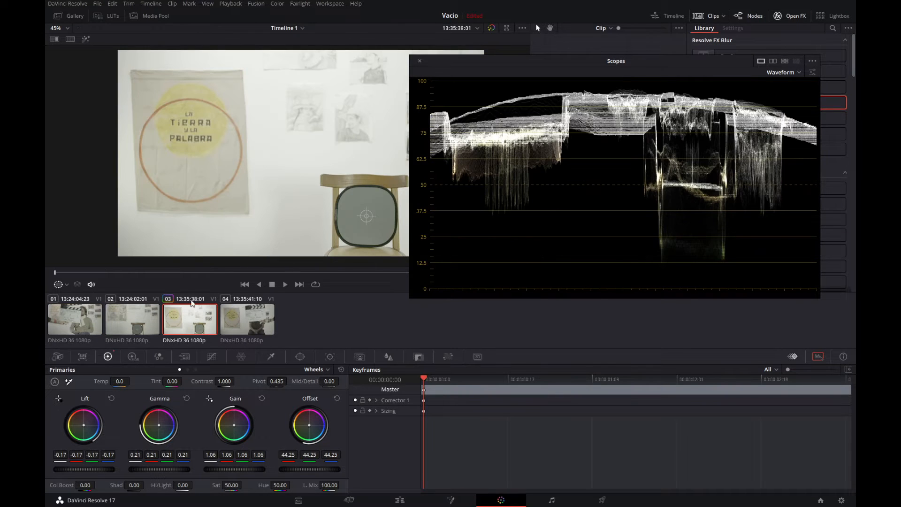
left_click(80, 321)
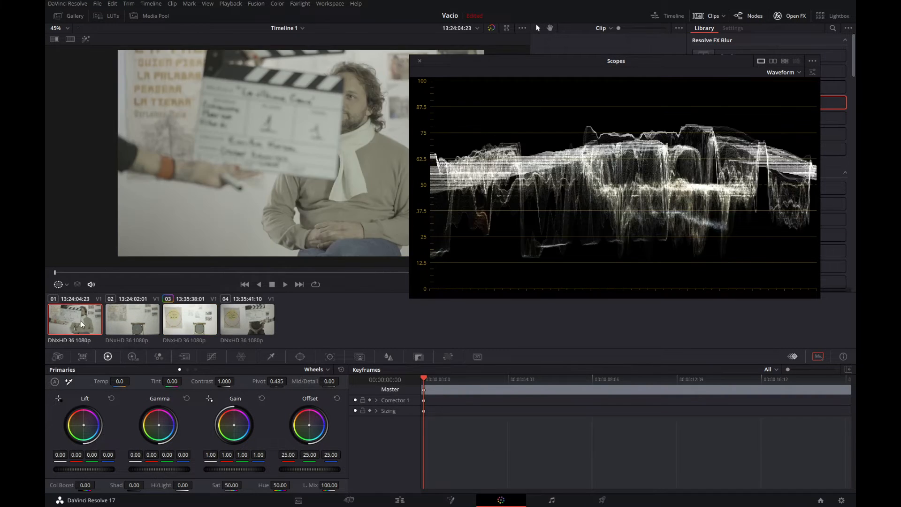
middle_click(196, 317)
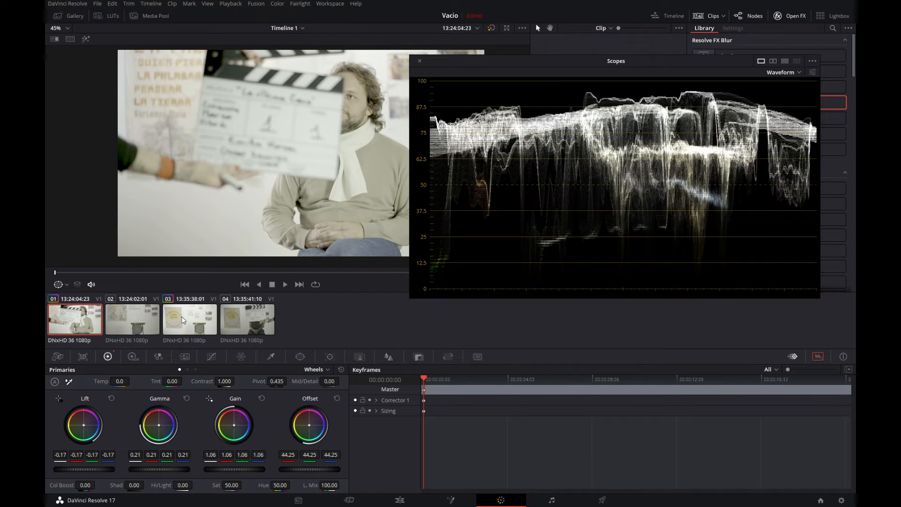
mouse_move(309, 272)
left_mouse_down()
mouse_move(359, 277)
mouse_move(249, 274)
mouse_move(350, 270)
mouse_move(319, 272)
left_mouse_up()
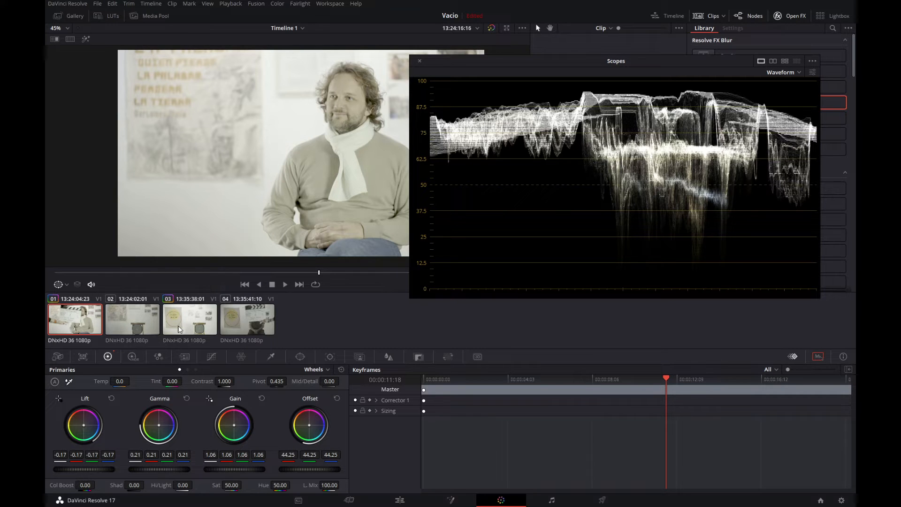
Uncover the first clip's node graph, add a second serial node and set its saturation to 100
left_click_drag(500, 64, 486, 197)
left_click_drag(594, 110, 568, 161)
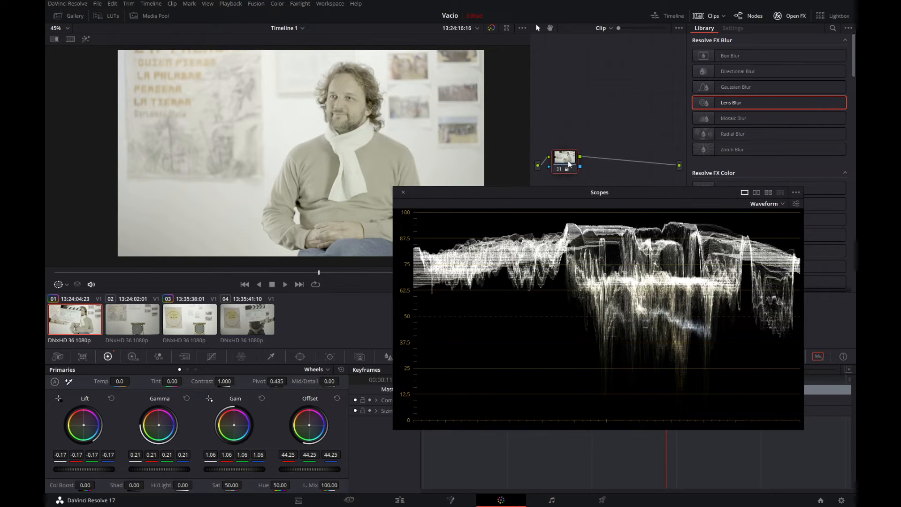
key("alt+s")
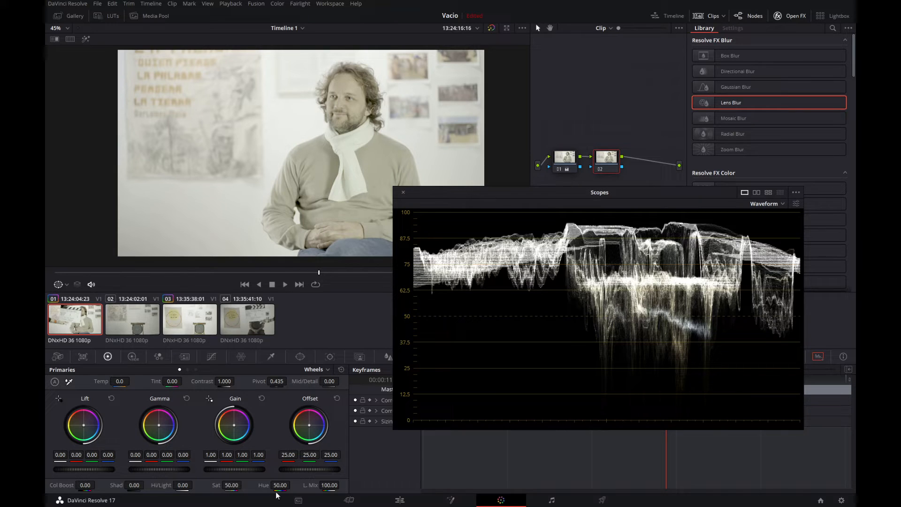
left_click_drag(223, 487, 234, 483)
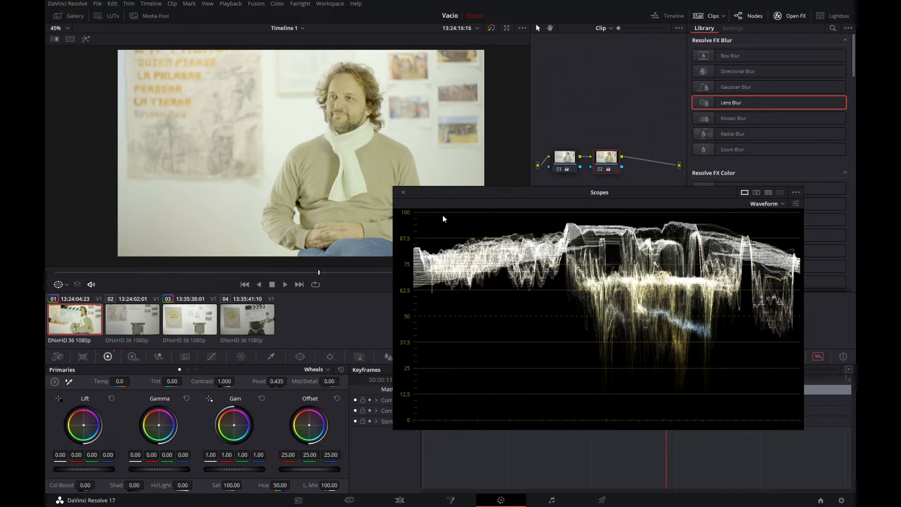
Compare the first clip with its whole grade bypassed and with each of its two nodes disabled and re-enabled
left_click(491, 28)
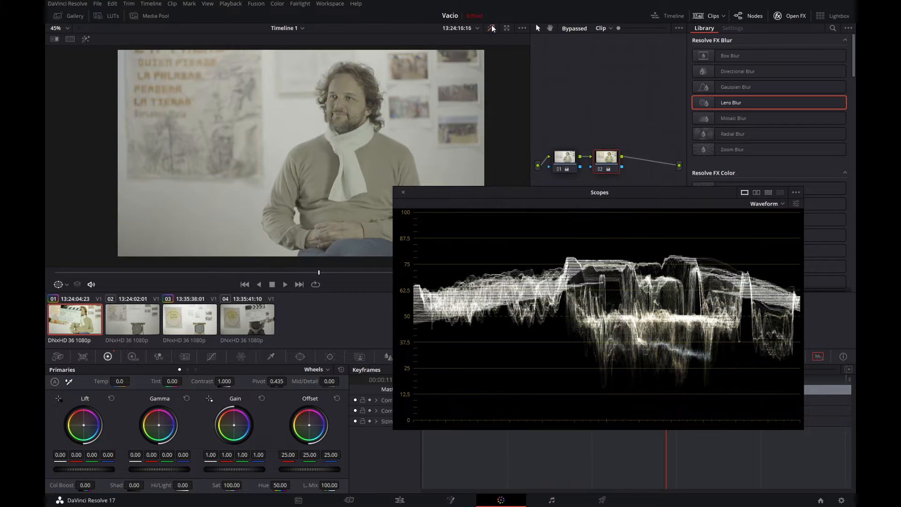
left_click(491, 28)
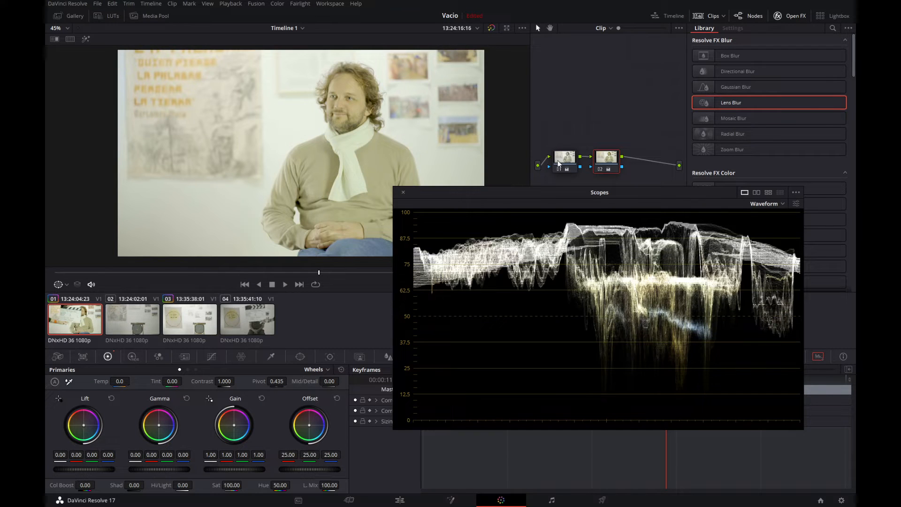
left_click(600, 169)
left_click(601, 169)
left_click(558, 168)
left_click(559, 168)
left_click_drag(564, 190, 570, 231)
left_click(564, 169)
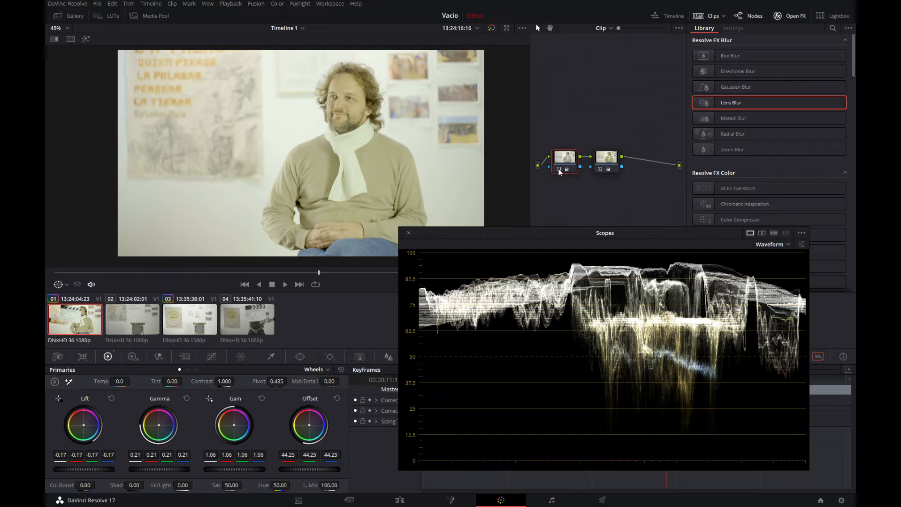
Reposition the Scopes window, return to the third clip and switch its waveform to RGB
left_click_drag(498, 232, 460, 200)
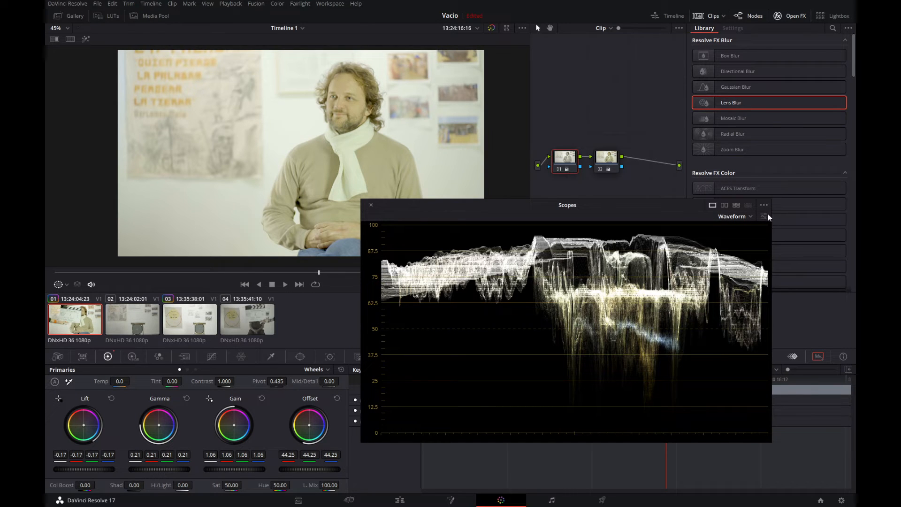
left_click(188, 324)
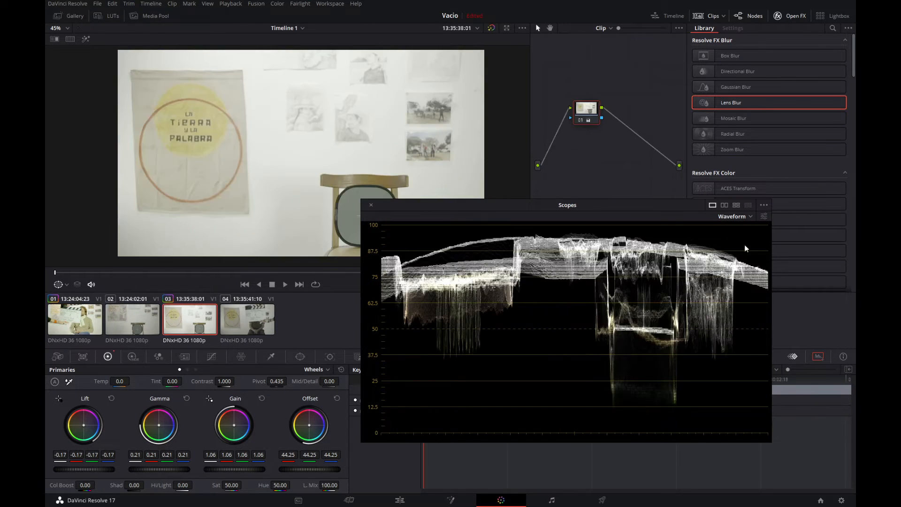
left_click(764, 216)
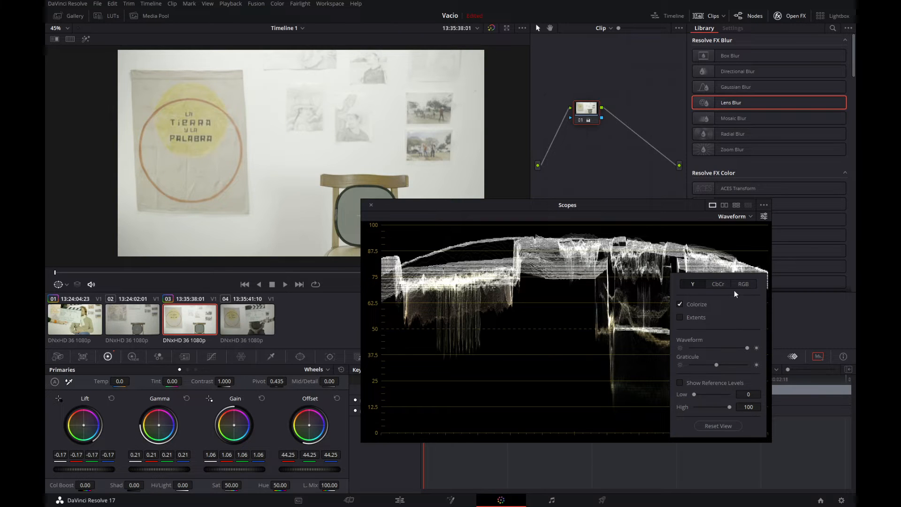
left_click(744, 285)
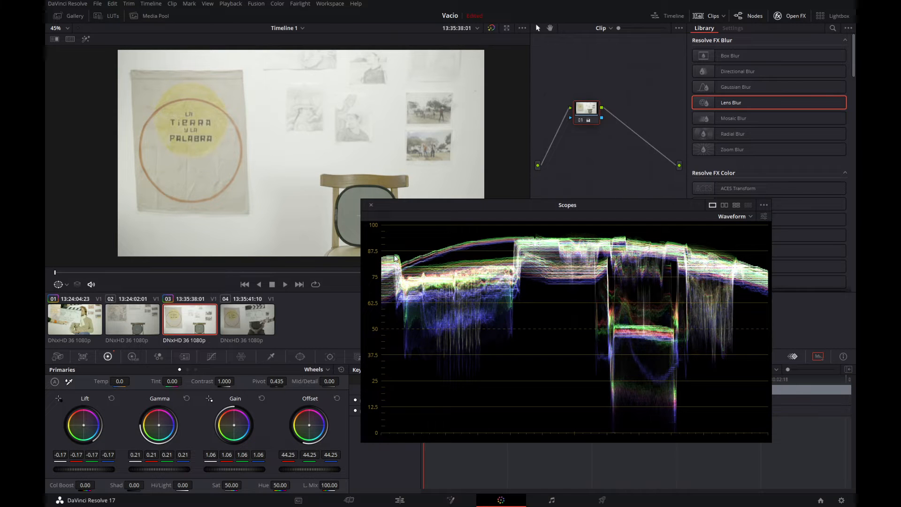
Add a second serial node to the third clip and fit a small circular window inside the gray card on the chair
left_click_drag(456, 206, 503, 218)
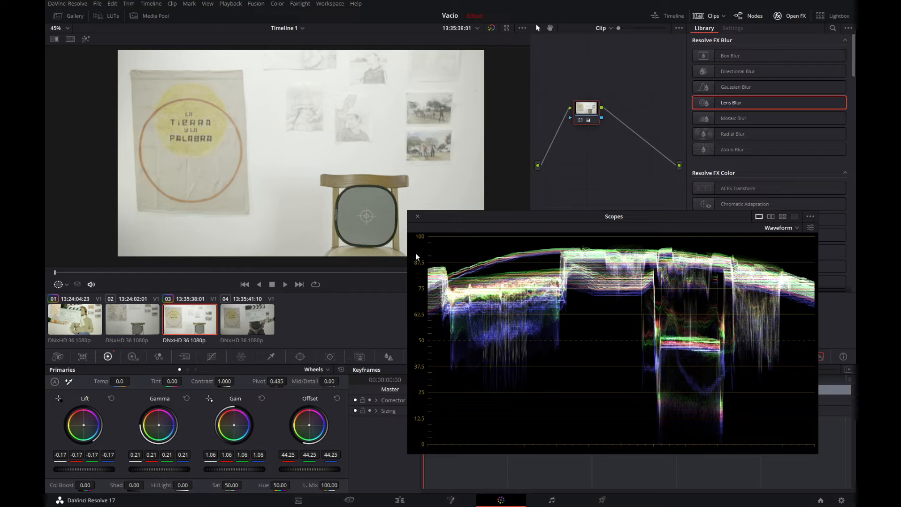
key("alt+s")
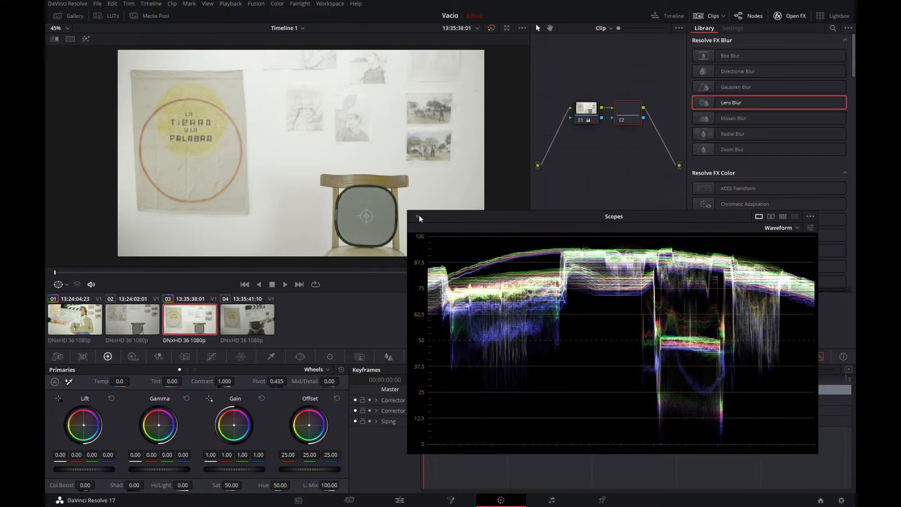
left_click(299, 356)
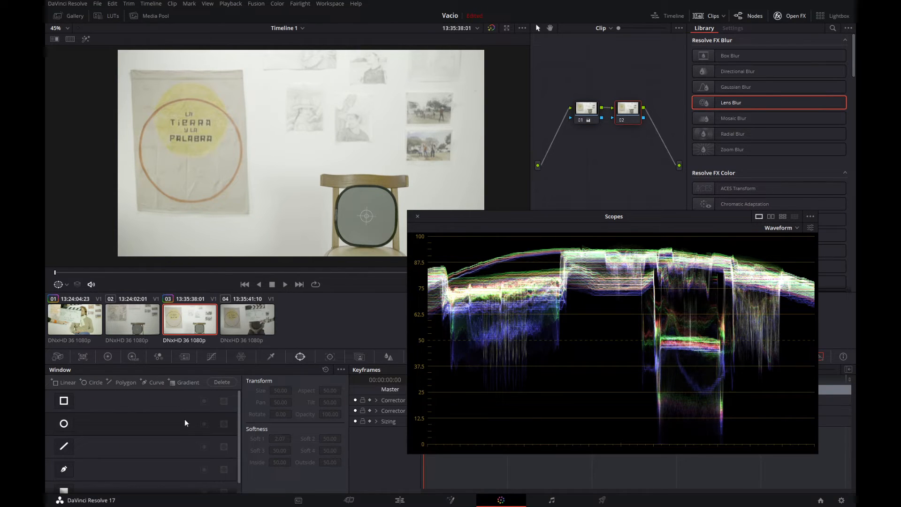
left_click(64, 424)
left_click_drag(300, 153, 366, 215)
left_click_drag(421, 160, 382, 198)
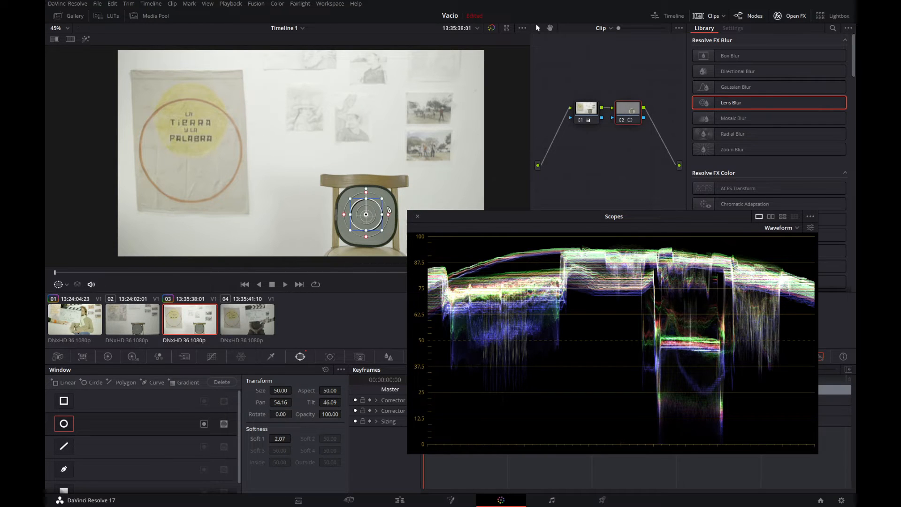
Set the second node's saturation to 100 and the main red, green and blue outputs of its RGB Mixer to 2.00 each
left_click(107, 356)
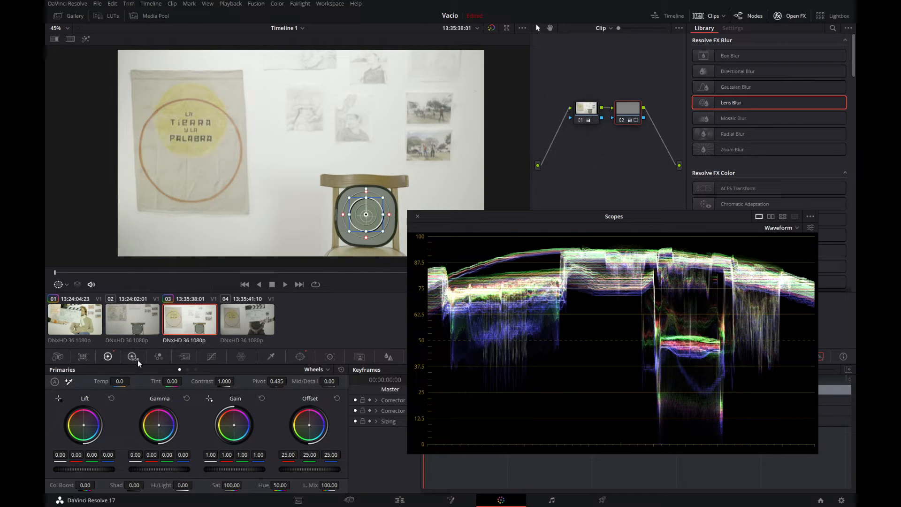
left_click(158, 358)
left_click_drag(84, 412, 84, 396)
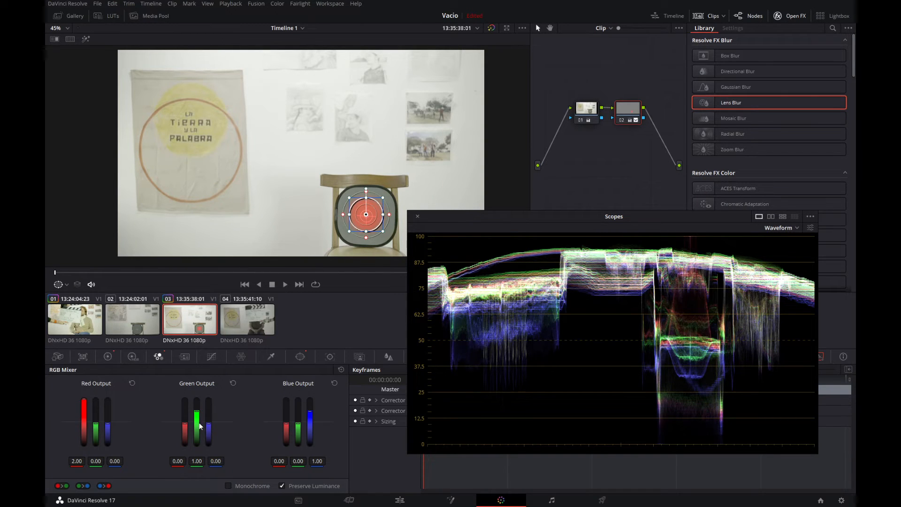
left_click_drag(199, 425, 200, 414)
left_click_drag(311, 419, 311, 399)
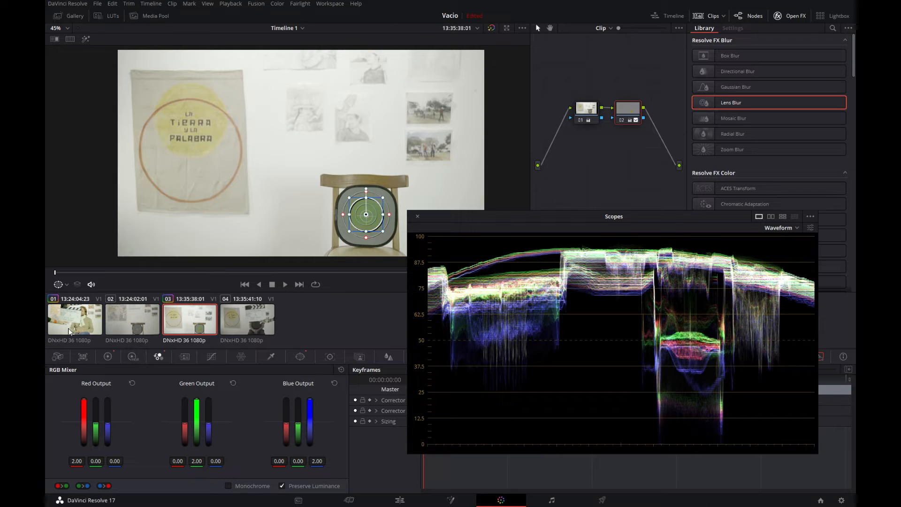
Hide the window outline in the viewer and display the first node's primaries as bars
left_click(66, 285)
left_click(72, 297)
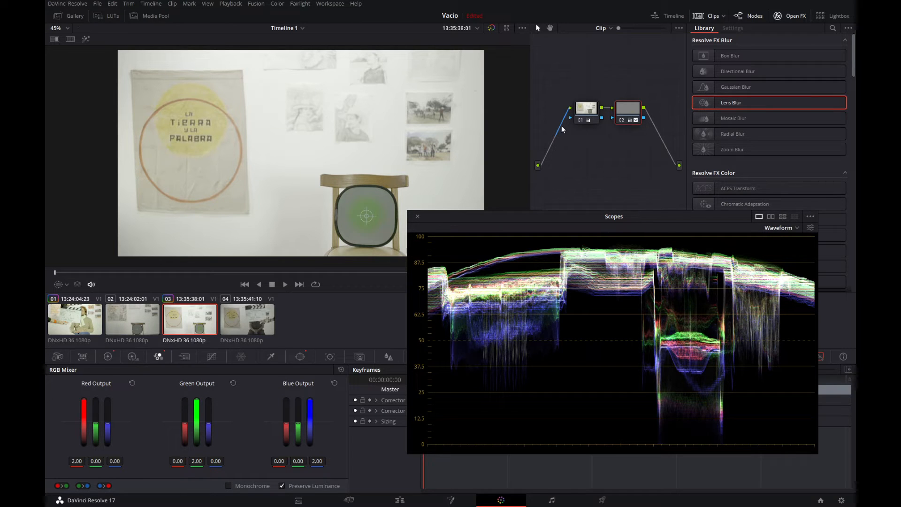
left_click(586, 109)
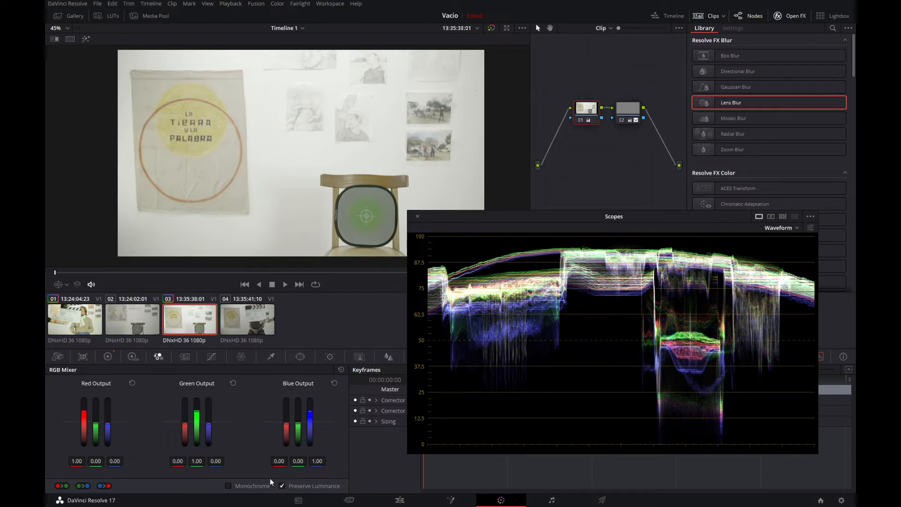
left_click(109, 356)
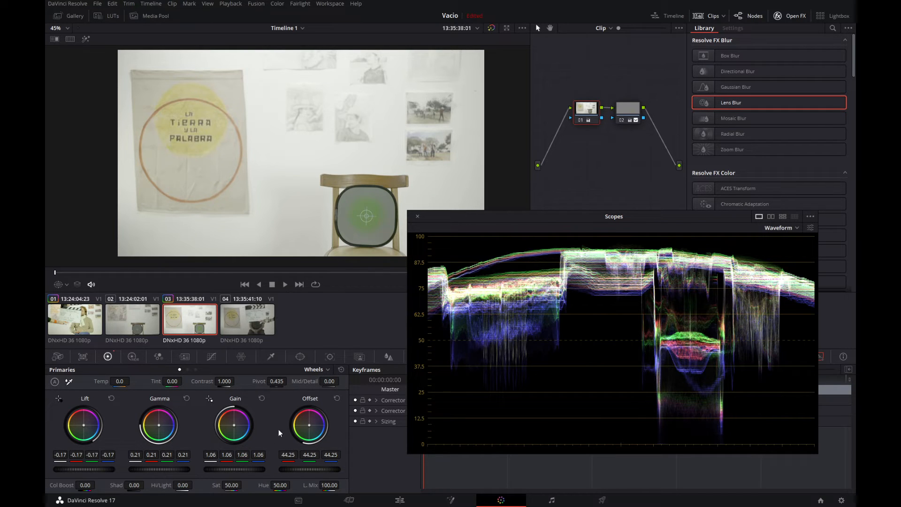
left_click(187, 370)
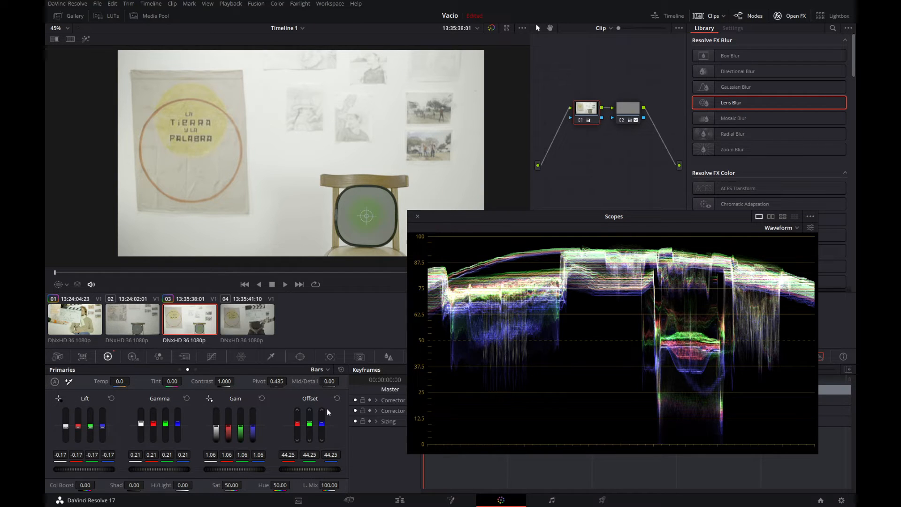
Lower the first node's green gamma to 0.18 and delete the second node
left_click_drag(165, 423, 166, 426)
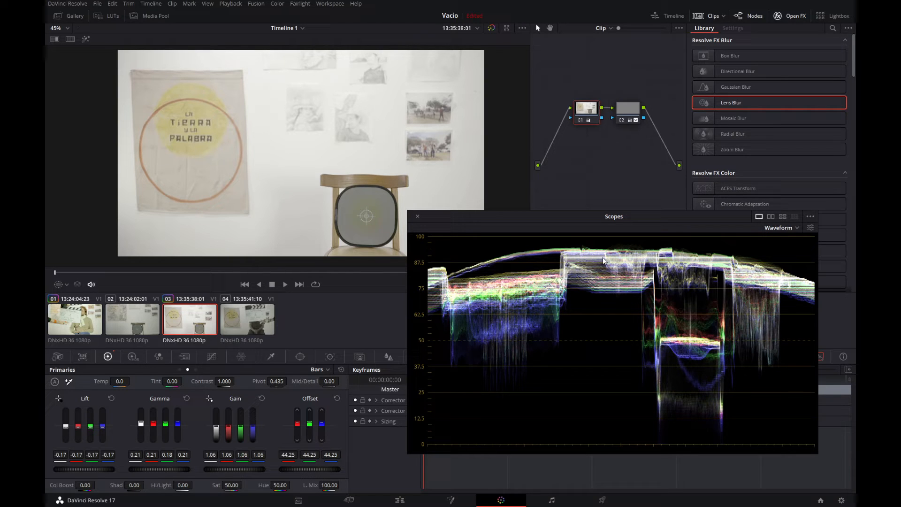
left_click(626, 106)
key("Delete")
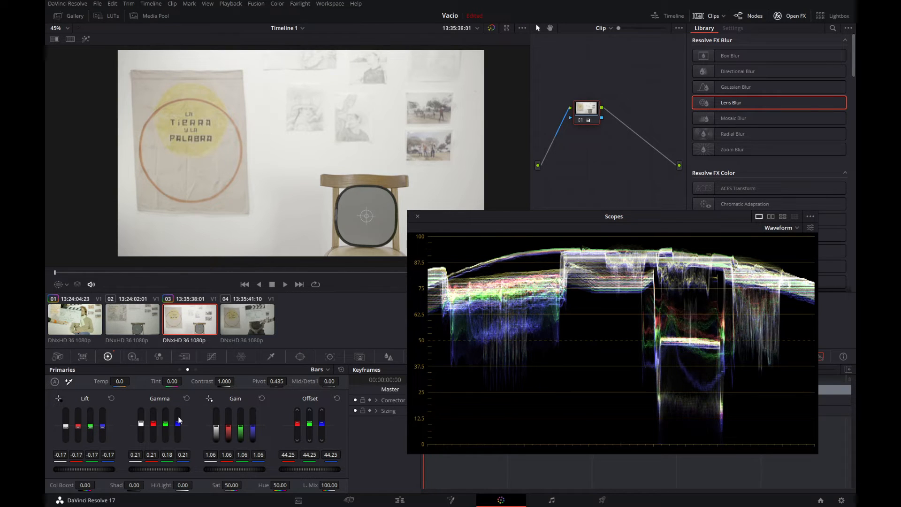
Set the remaining node's main red, green and blue outputs in the RGB Mixer to 2.00 each
left_click(159, 358)
left_click_drag(88, 419, 90, 396)
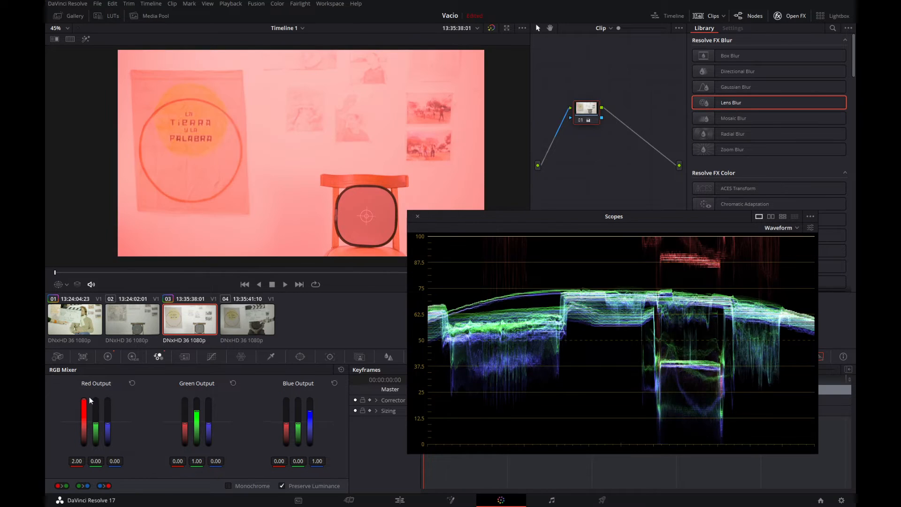
left_click_drag(196, 415, 197, 398)
left_click_drag(309, 416, 309, 399)
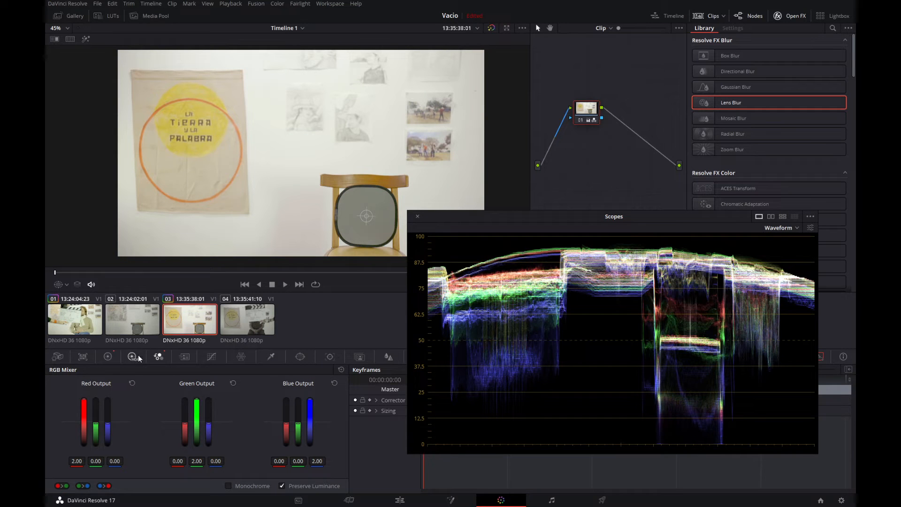
Raise the blue gamma to 0.23 and examine the gray card's neutrality up close in the viewer
left_click(108, 357)
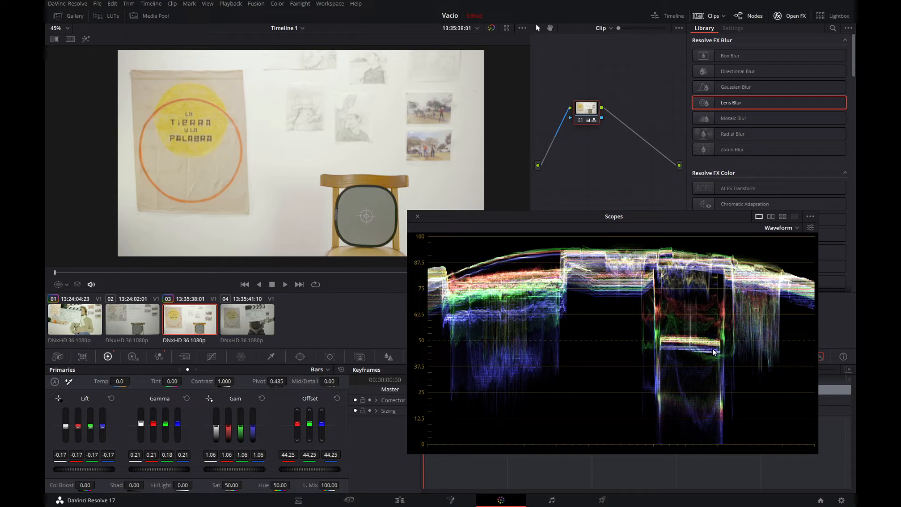
scroll(179, 429, "up", 2)
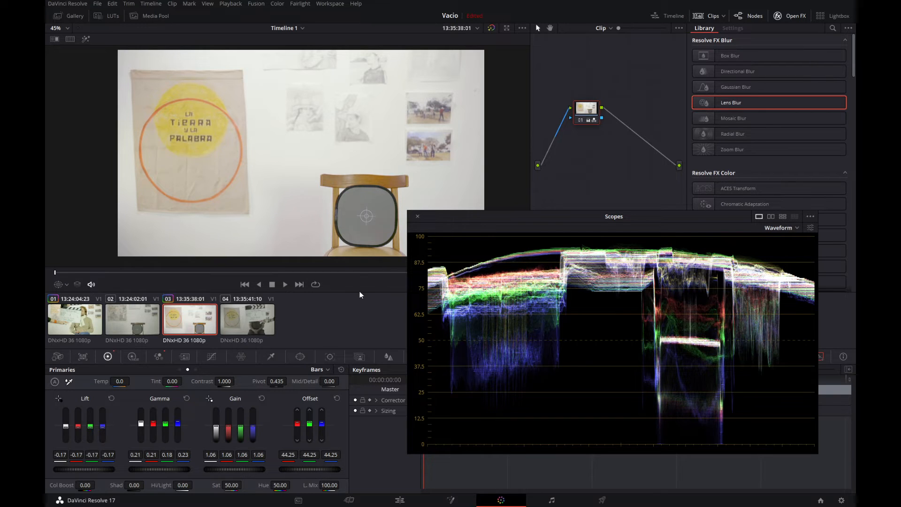
scroll(360, 220, "up", 3)
left_click_drag(251, 165, 225, 142)
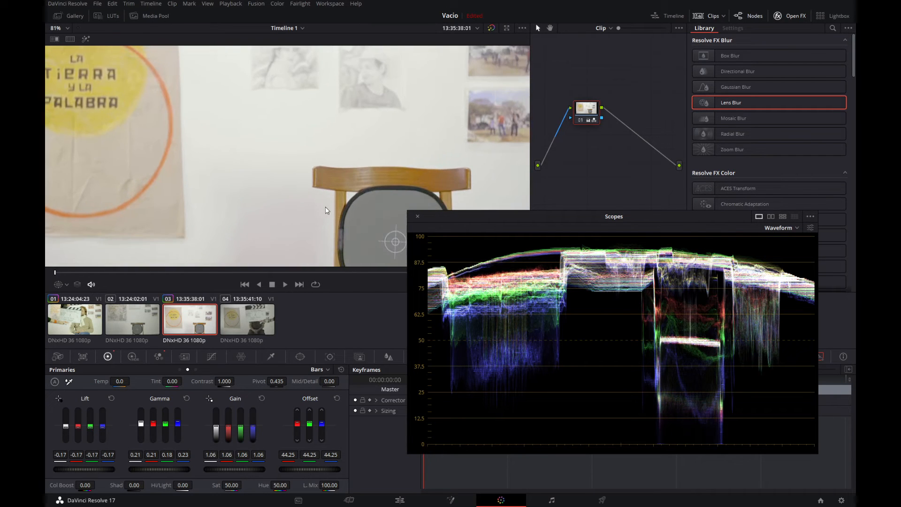
left_click_drag(365, 210, 232, 120)
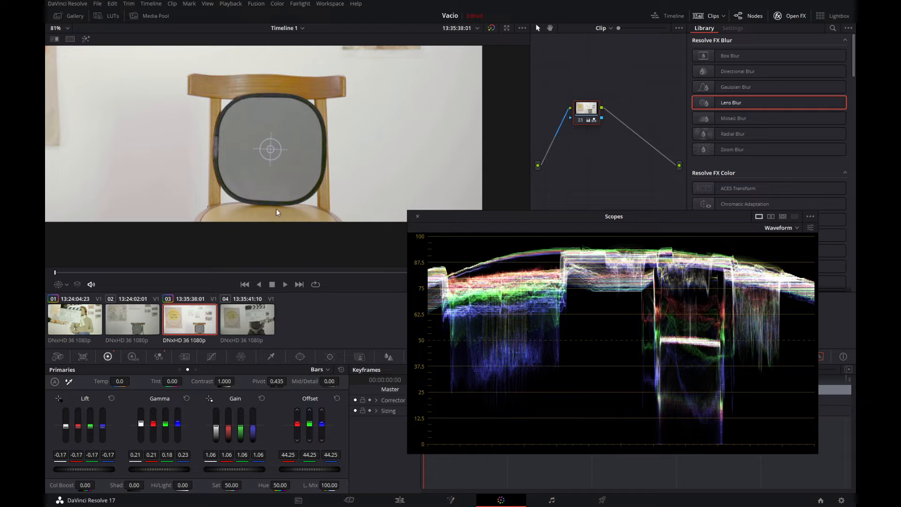
scroll(288, 196, "down", 2)
scroll(290, 196, "down", 1)
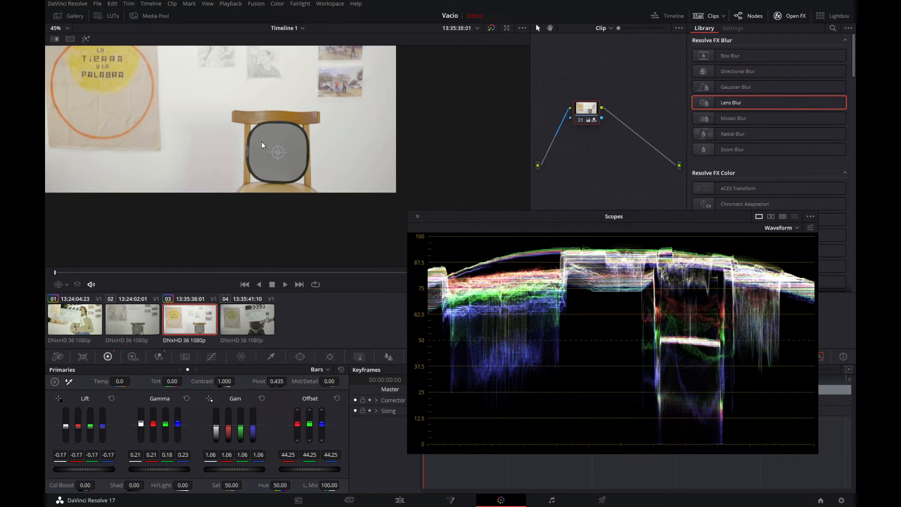
left_click_drag(224, 116, 272, 182)
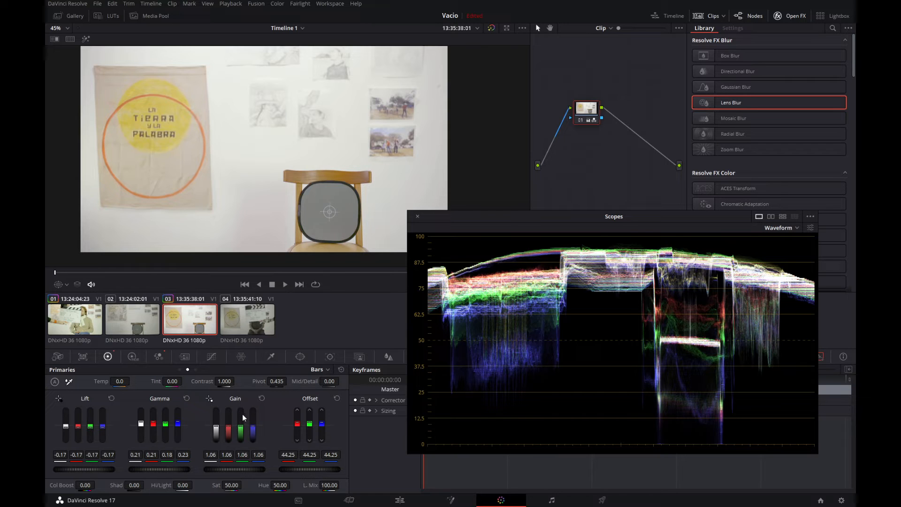
Set the green gain to 1.05 and the blue gain to 1.07, and reduce the saturation to 47.80
scroll(242, 416, "down", 1)
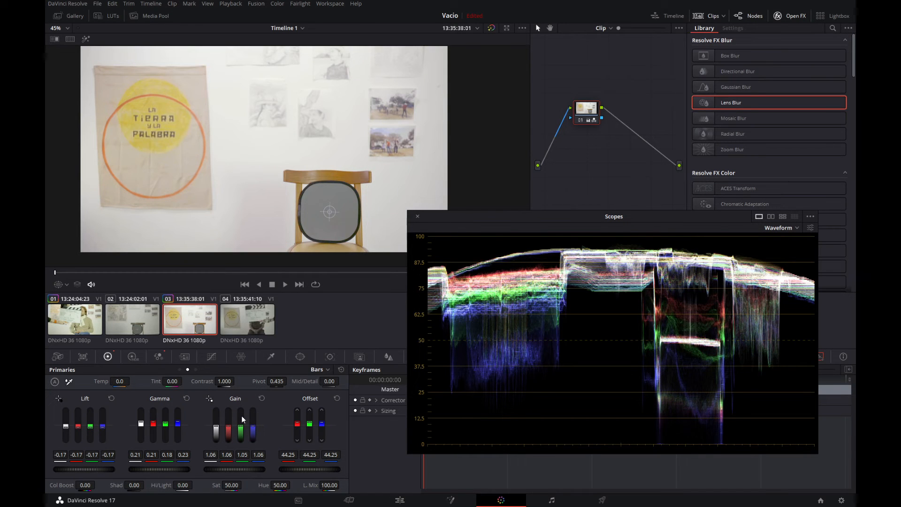
scroll(254, 430, "up", 1)
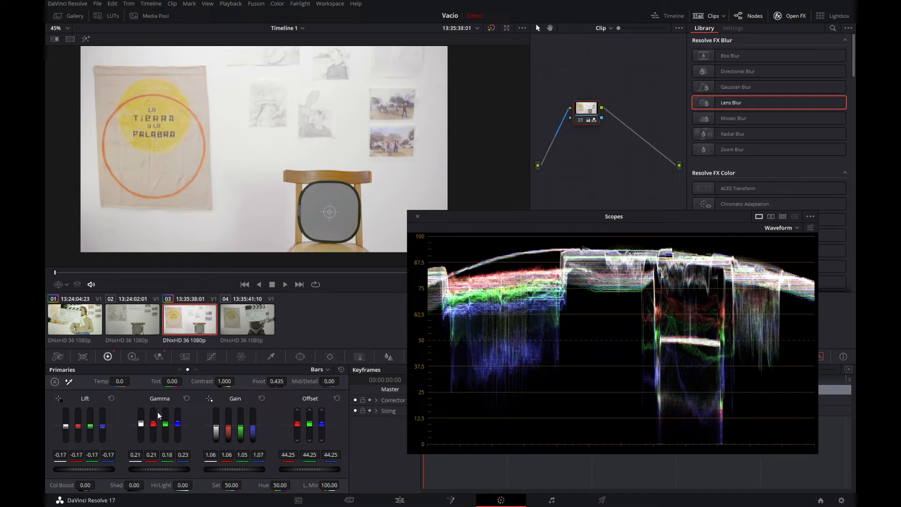
left_click_drag(151, 453, 152, 455)
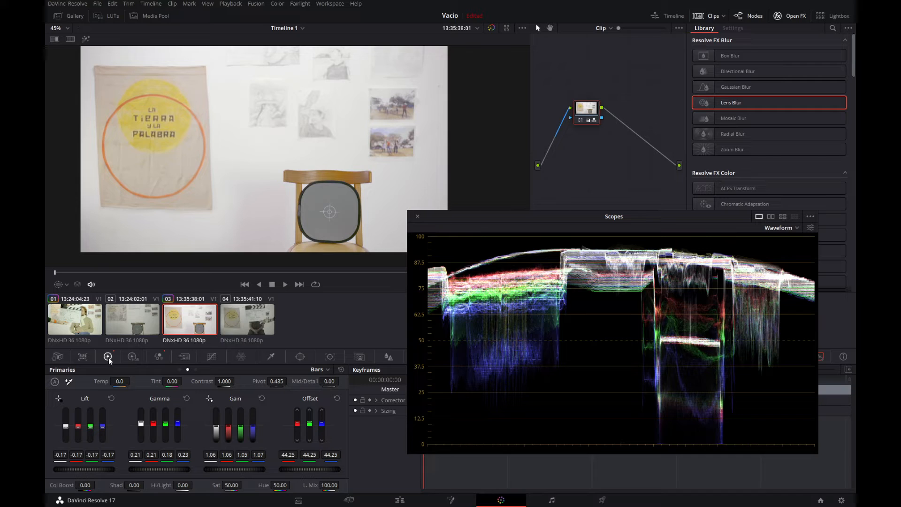
left_click(158, 357)
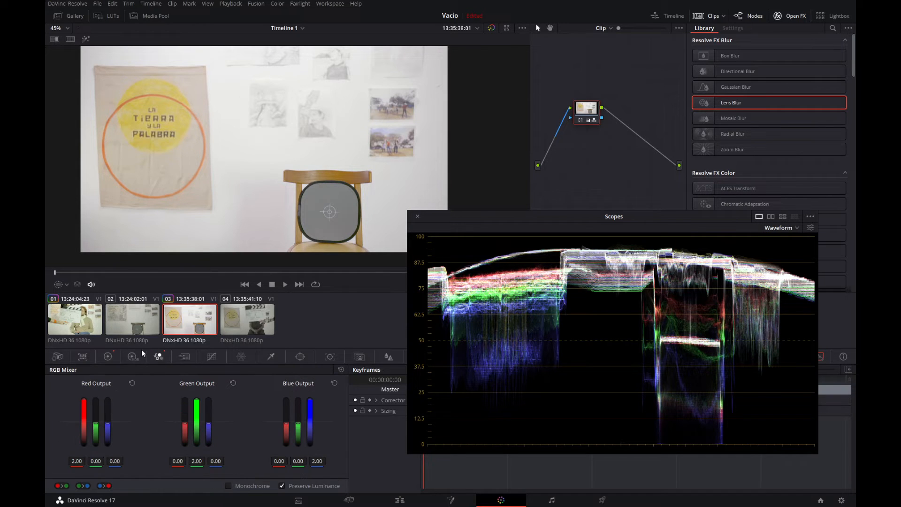
left_click(109, 356)
mouse_move(234, 485)
left_mouse_down()
mouse_move(219, 484)
mouse_move(233, 484)
left_mouse_up()
Copy the third clip's grade to the first clip and compare the interview frame with and without grading
left_click(80, 320)
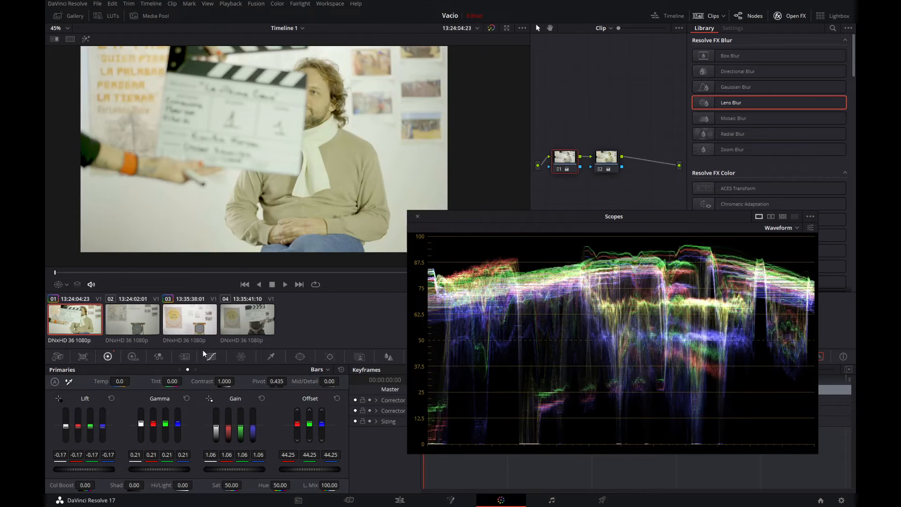
middle_click(201, 322)
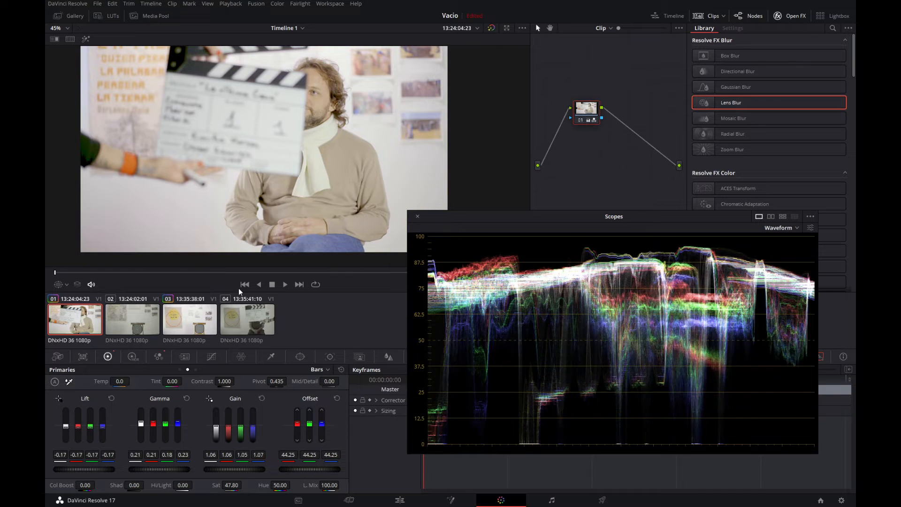
left_click_drag(241, 271, 267, 272)
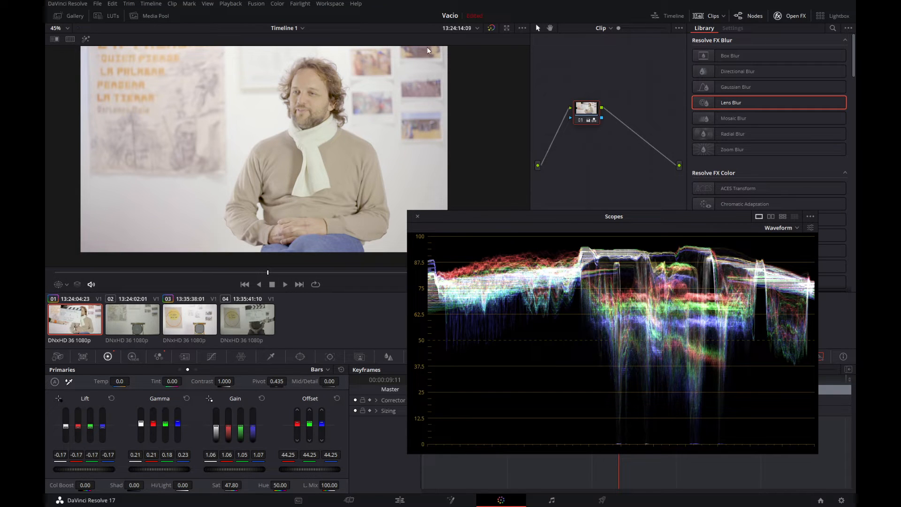
left_click(491, 28)
left_click(491, 28)
key("space")
left_click_drag(265, 268, 300, 266)
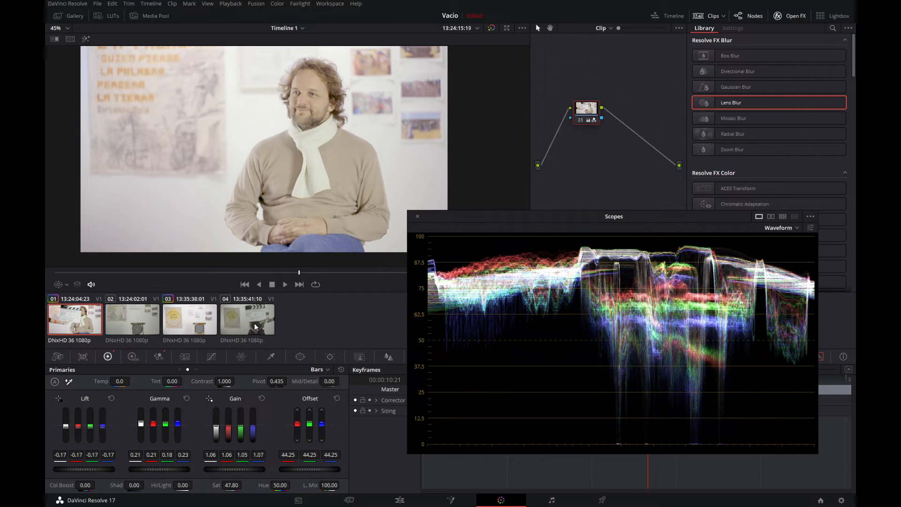
Copy the third clip's grade to the fourth clip and raise its lift to -0.15 on a frame without the slate
left_click(229, 321)
middle_click(187, 321)
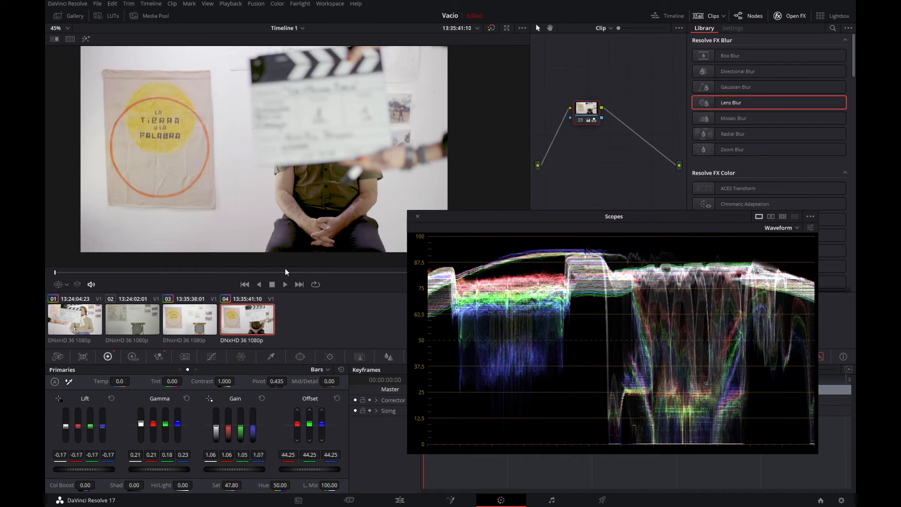
left_click_drag(288, 272, 236, 286)
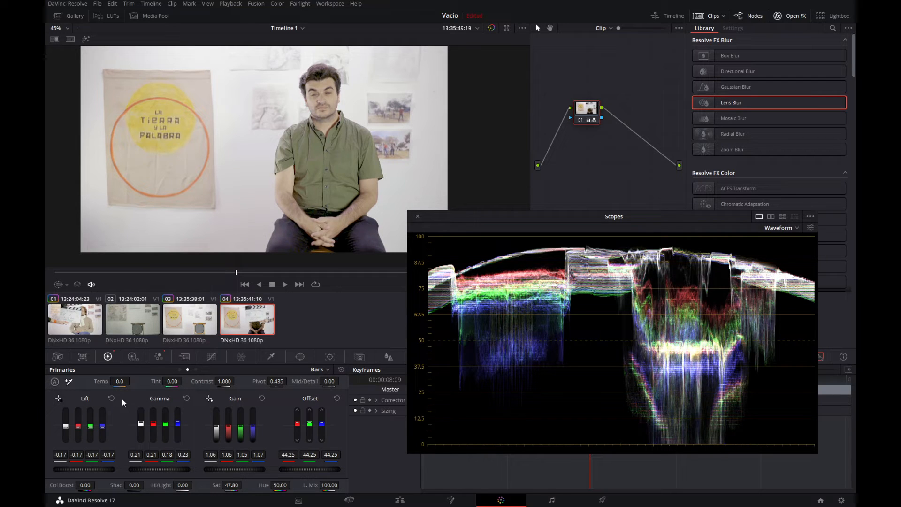
left_click_drag(84, 469, 96, 468)
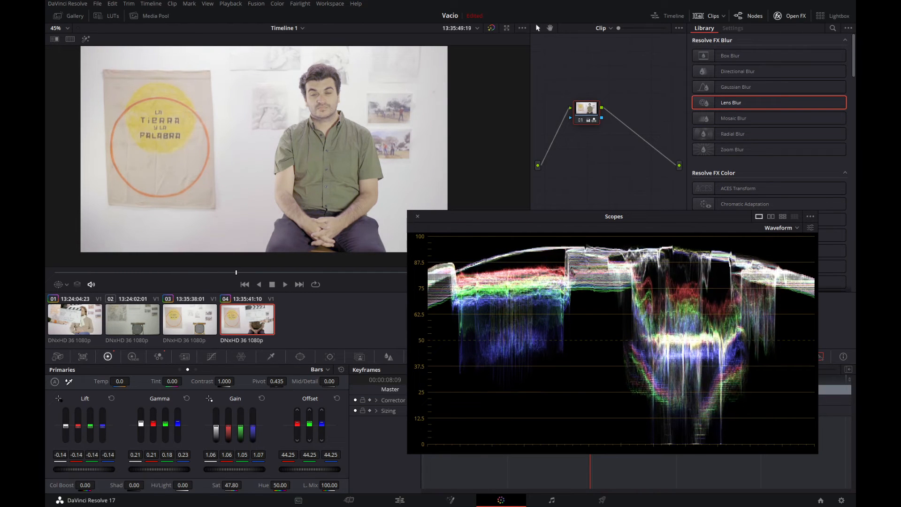
left_click_drag(96, 469, 92, 468)
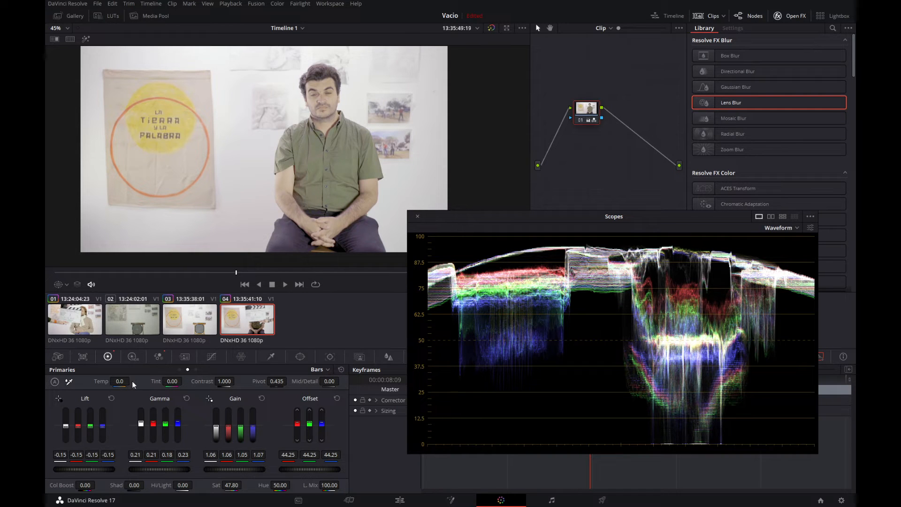
Display the fourth clip's primaries as Log wheels
left_click(185, 370)
left_click(187, 370)
left_click(187, 369)
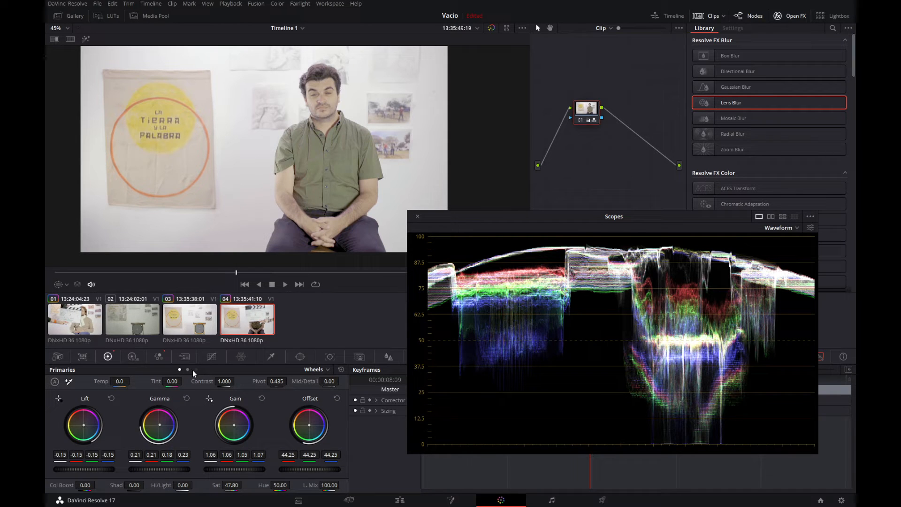
left_click(193, 371)
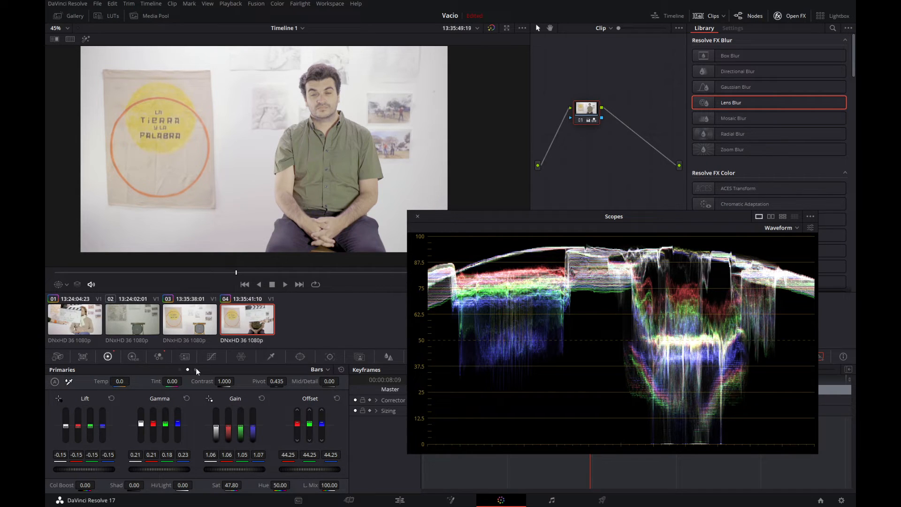
left_click(195, 370)
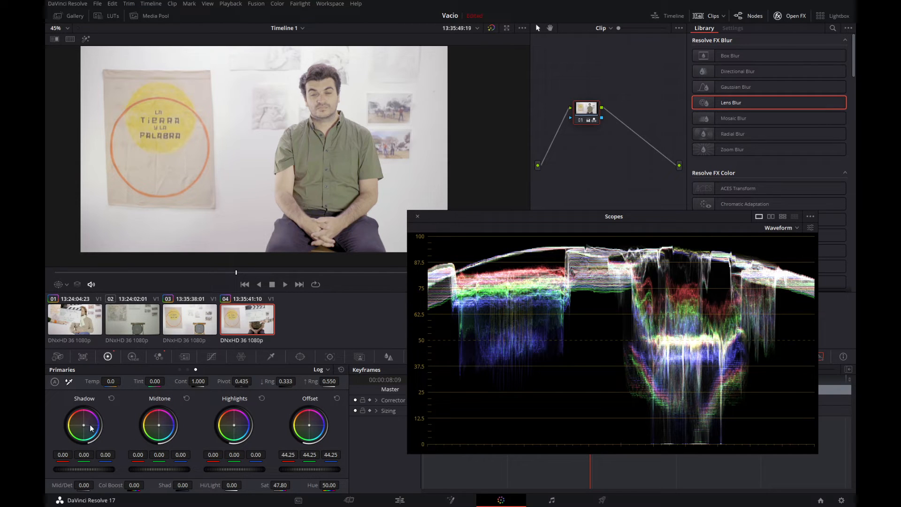
Tint the Log shadows strongly magenta and set the low range to 0.200 to see which areas it affects
left_click_drag(84, 424, 99, 415)
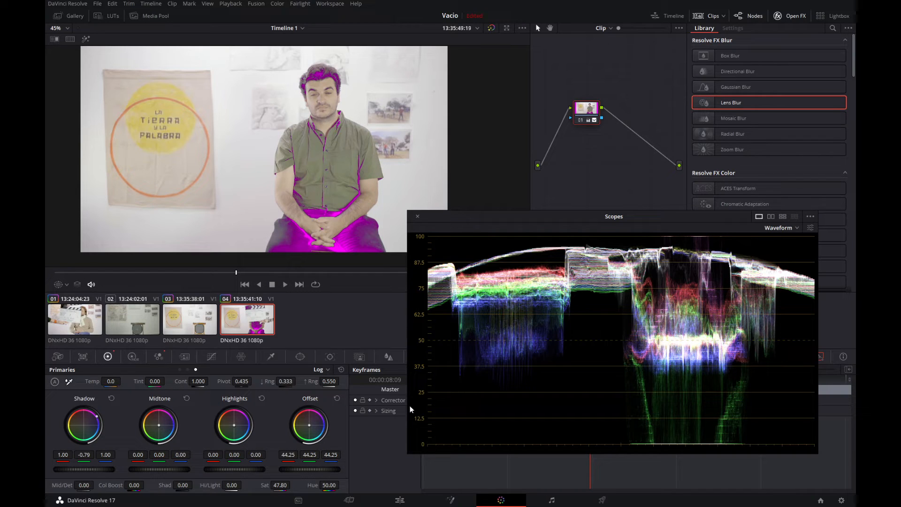
left_click(285, 381)
type("0.2")
key("Return")
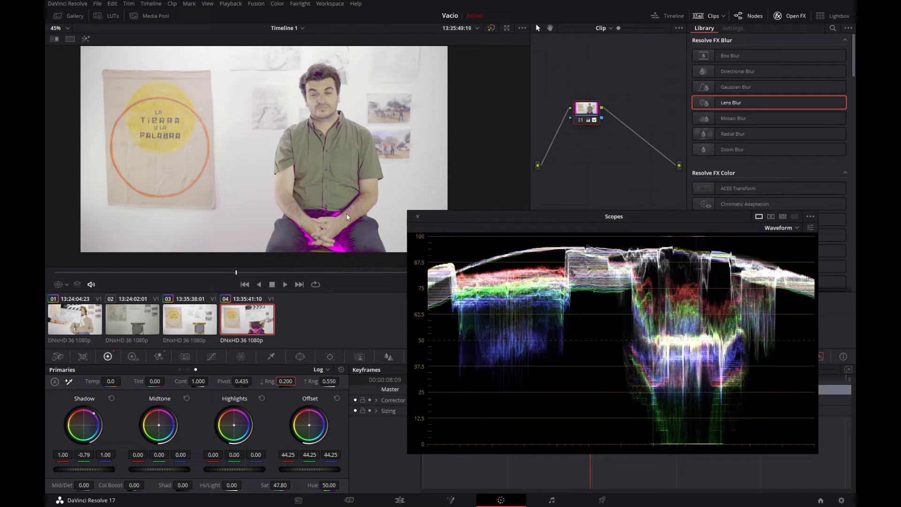
Reset the shadow tint and raise all three shadow channels to 0.64
left_click_drag(94, 421, 80, 424)
double_click(80, 424)
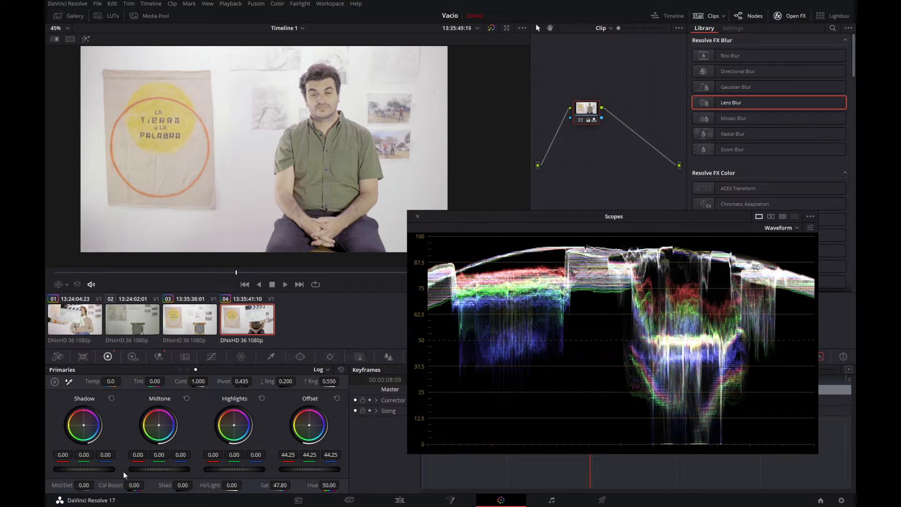
left_click_drag(94, 470, 114, 469)
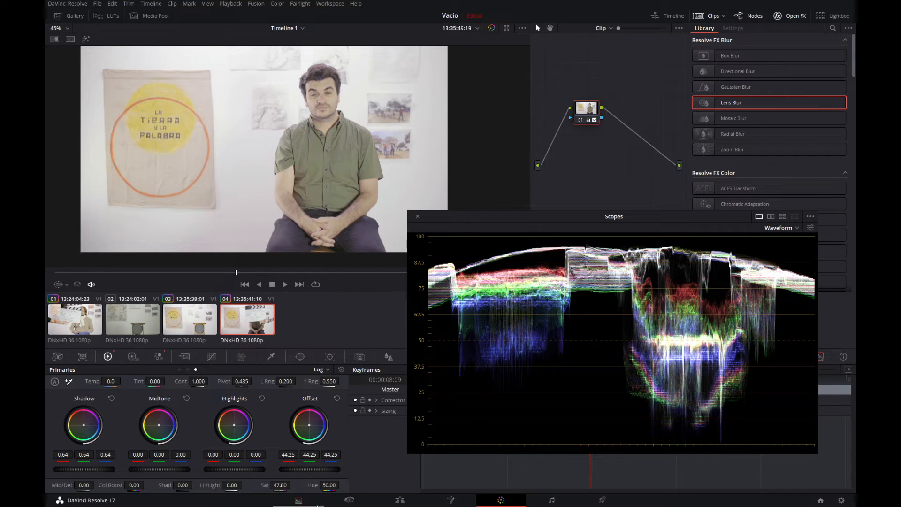
Leave the Color page for the Edit page, close the Scopes window and switch to the Media page
left_click(399, 500)
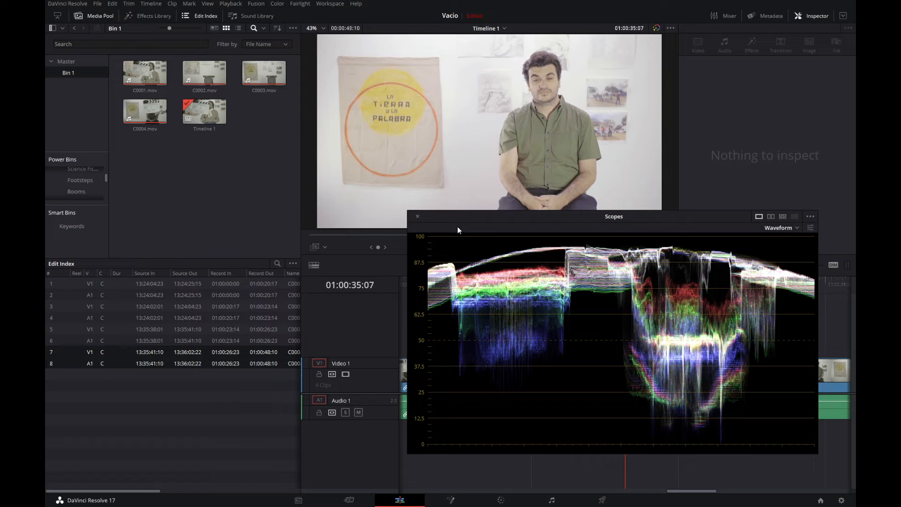
left_click(417, 216)
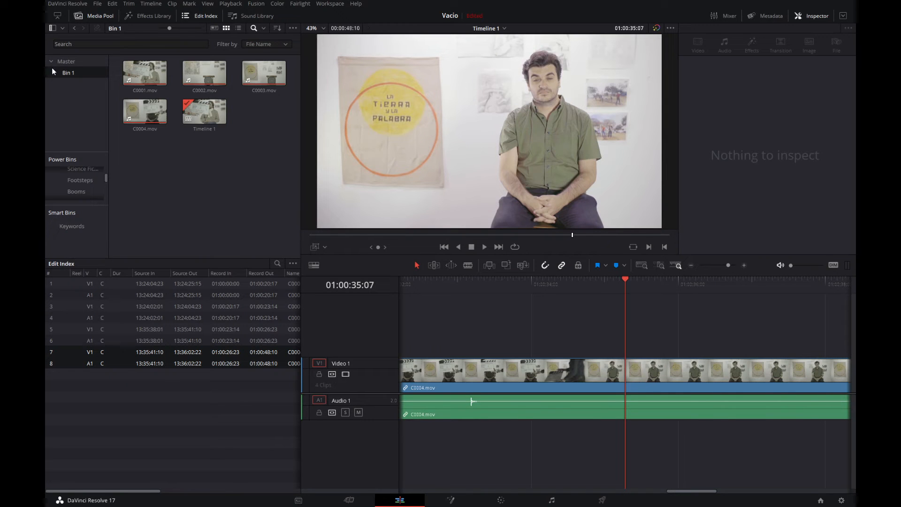
left_click(301, 500)
Open the Footage folder inside Taller color in the media storage
mouse_move(232, 138)
left_click(190, 190)
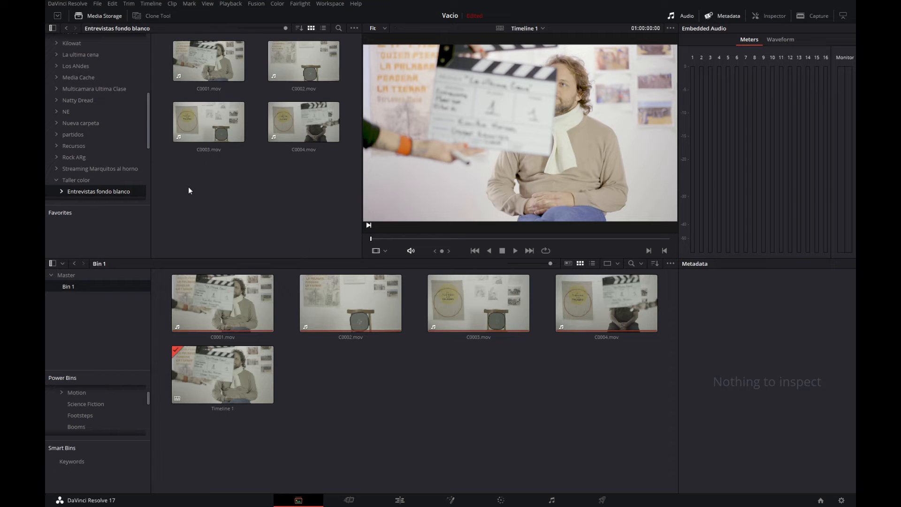
left_click(83, 179)
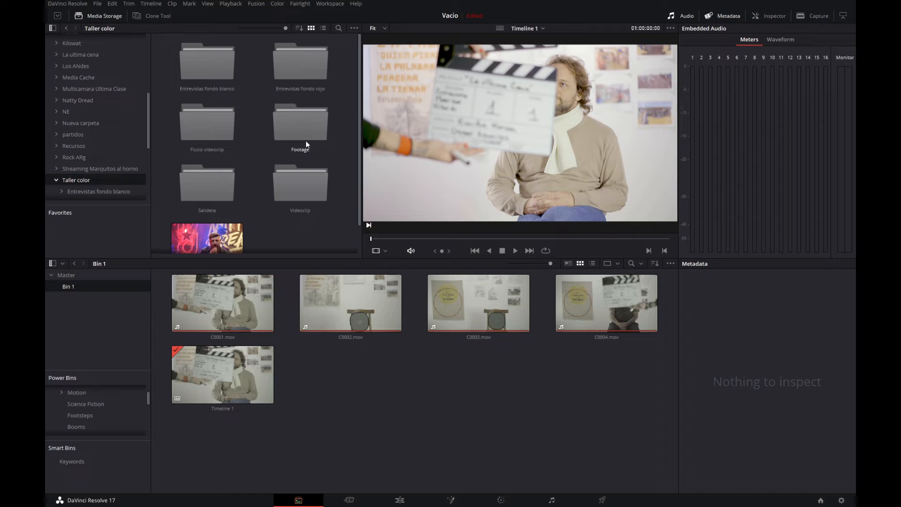
left_click(218, 130)
left_click(283, 136)
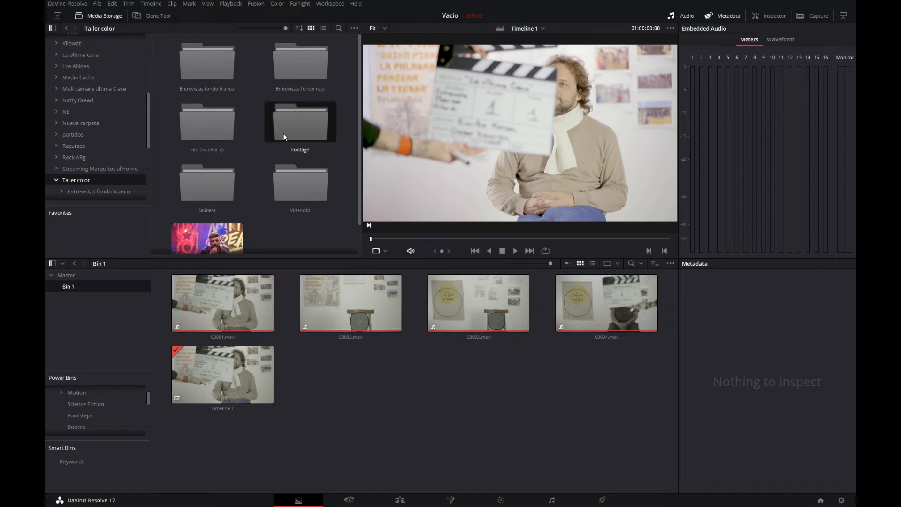
double_click(305, 123)
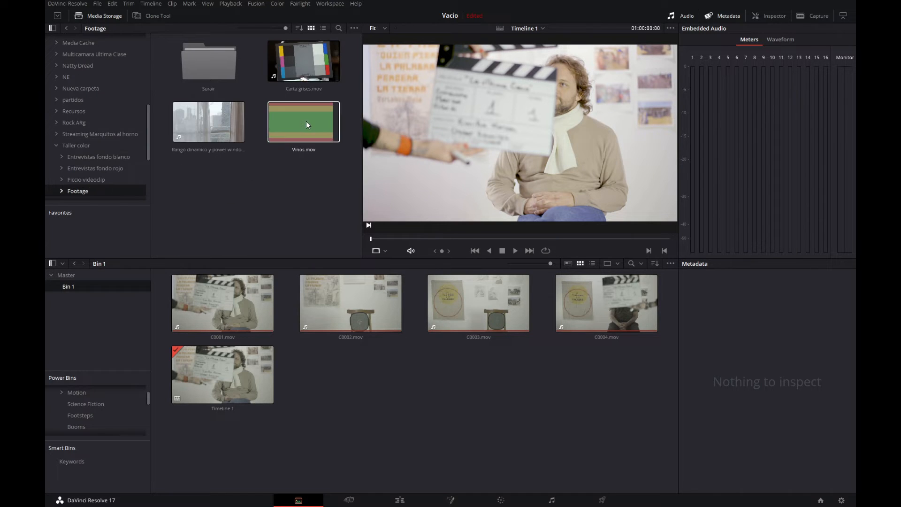
Look through the Surair and Ursa subfolders of Footage and return to the Taller color folder
double_click(209, 69)
double_click(198, 69)
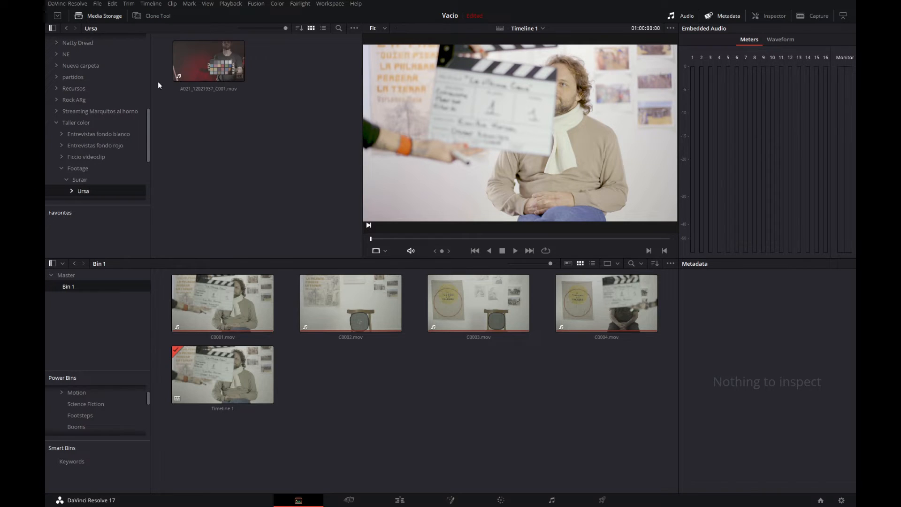
left_click(67, 28)
left_click(67, 28)
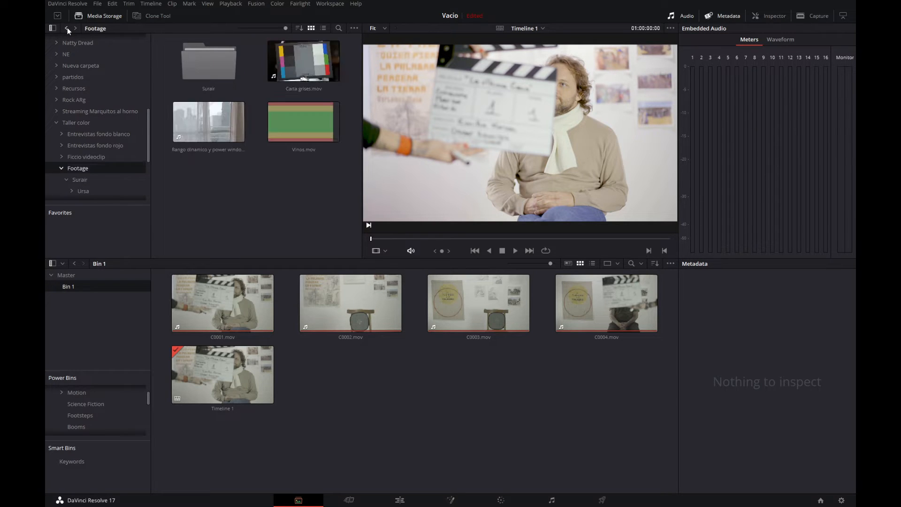
left_click(67, 27)
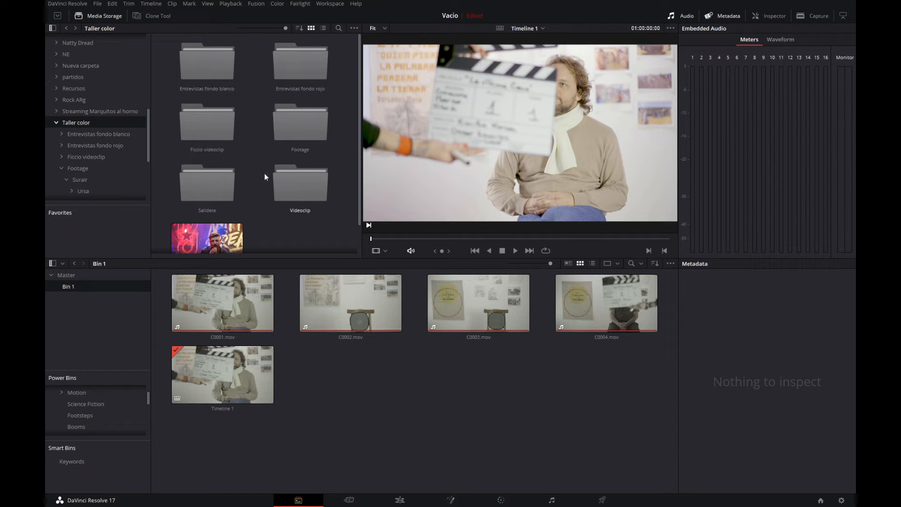
Open the Videoclip folder and import its six clips into Bin 1
double_click(313, 188)
left_click_drag(287, 56, 388, 415)
left_click_drag(303, 134, 526, 398)
left_click_drag(201, 183, 516, 380)
left_click_drag(301, 183, 419, 423)
scroll(259, 249, "down", 2)
left_click_drag(215, 209, 360, 433)
left_click_drag(313, 222, 485, 464)
Switch to the Edit page and delete all the interview clips from Timeline 1
left_click(399, 501)
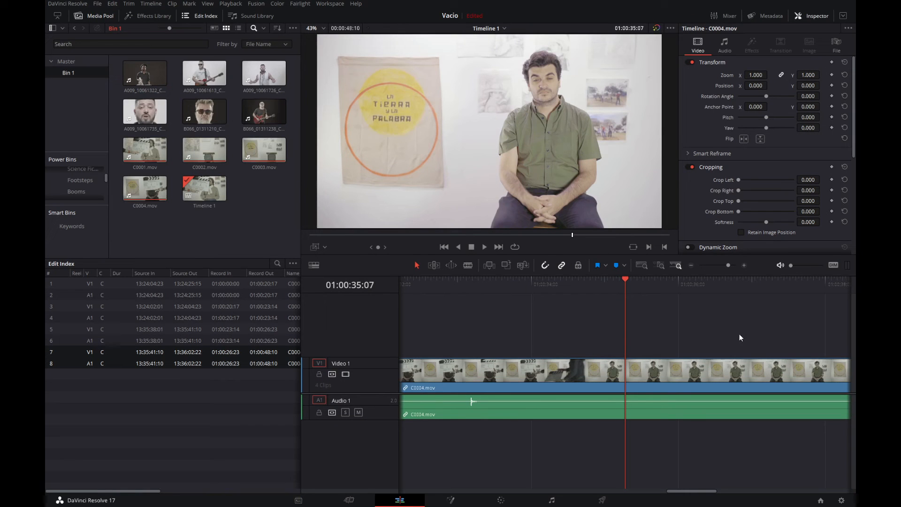
left_click_drag(708, 264, 717, 264)
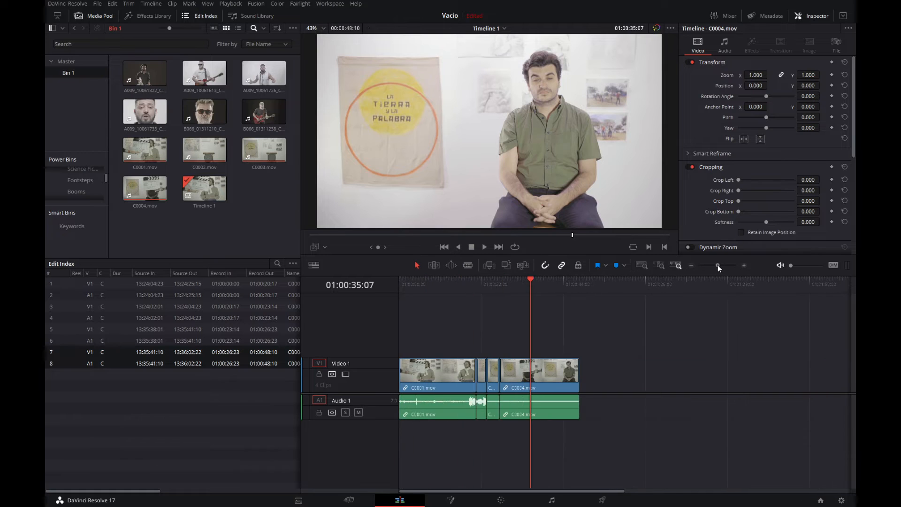
left_click_drag(617, 330, 392, 464)
key("Delete")
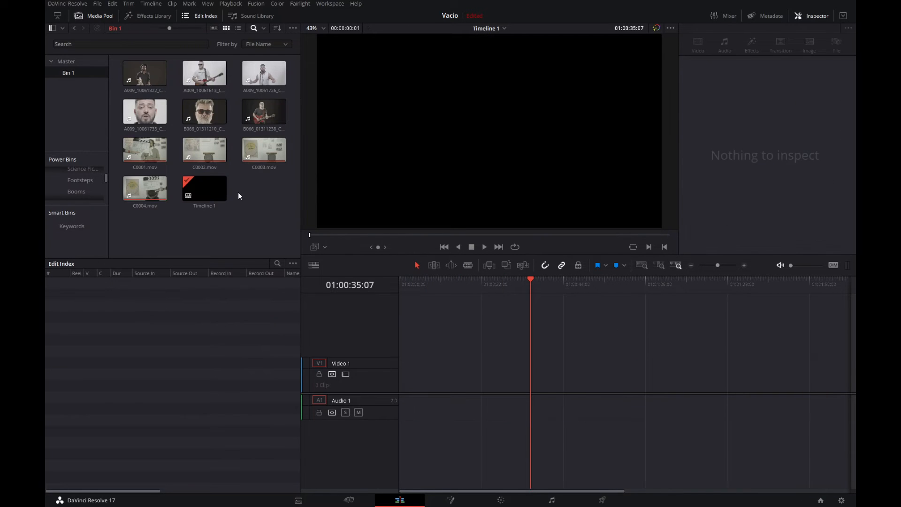
Place clips A009_10061726, A009_10061322 and B066_01311238 one after another on Timeline 1
left_click_drag(263, 74, 443, 391)
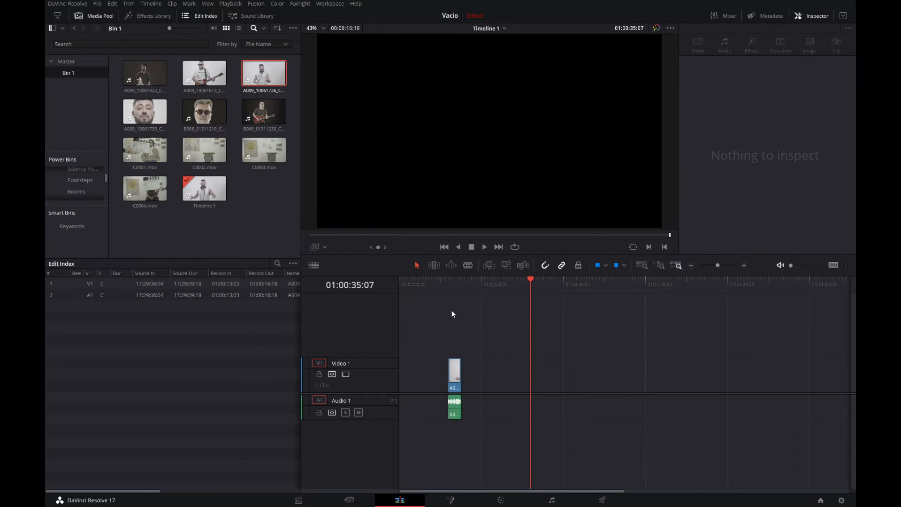
left_click(450, 285)
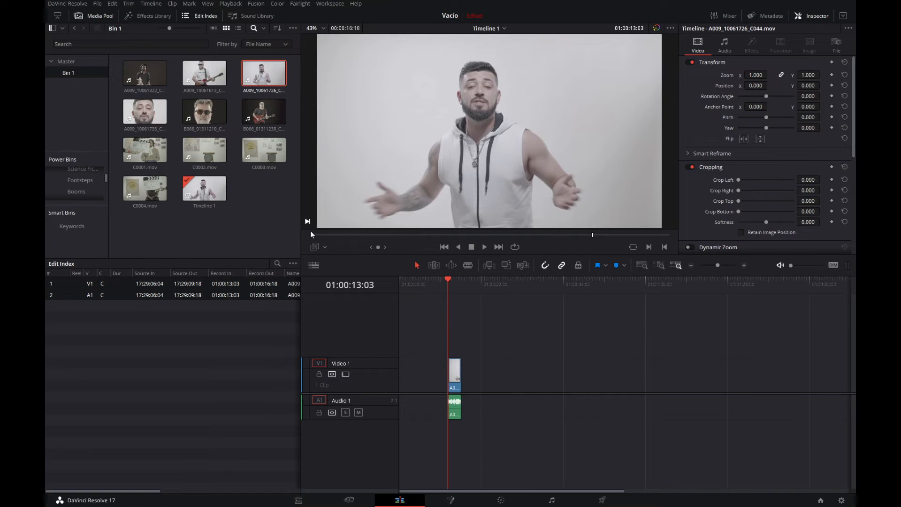
left_click_drag(154, 85, 469, 374)
left_click_drag(264, 111, 484, 379)
Open the Color page, show the waveform in a floating Scopes window and park on a frame around 17:29:07:15 of the first clip
left_click(501, 500)
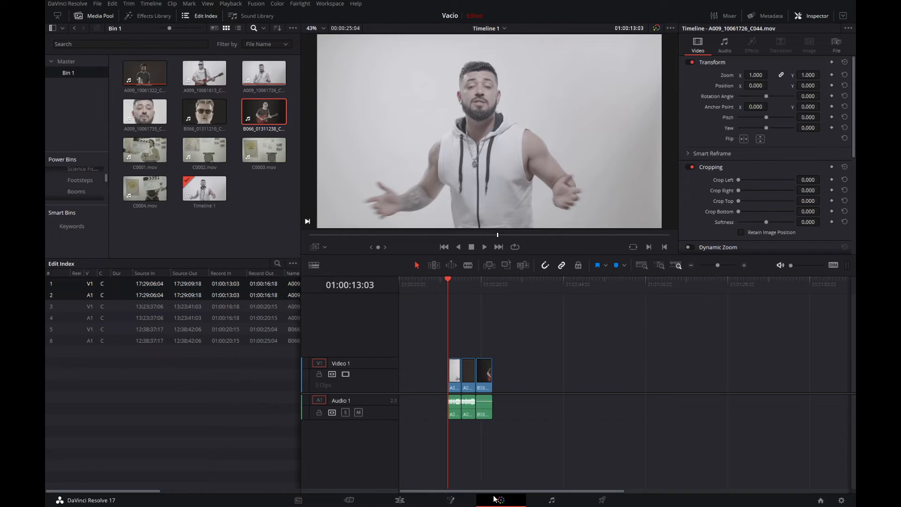
left_click_drag(171, 271, 191, 272)
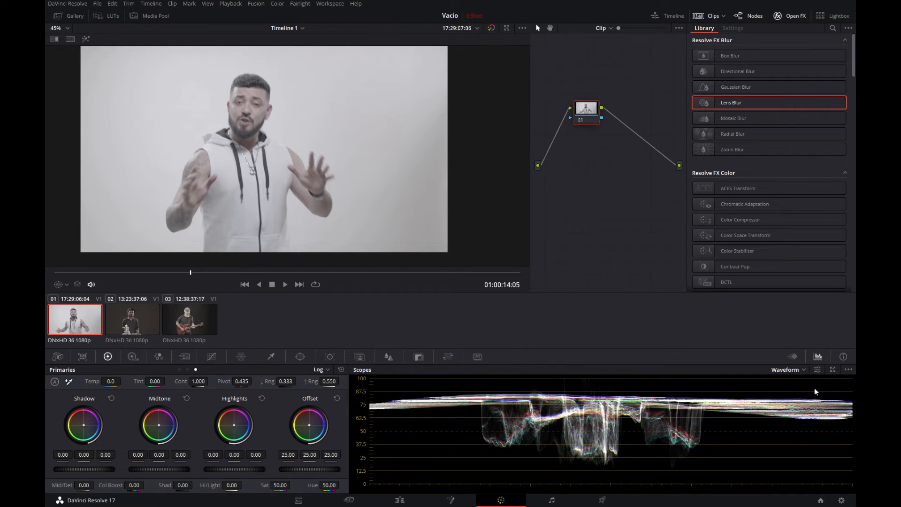
left_click(833, 369)
left_click_drag(617, 212, 605, 193)
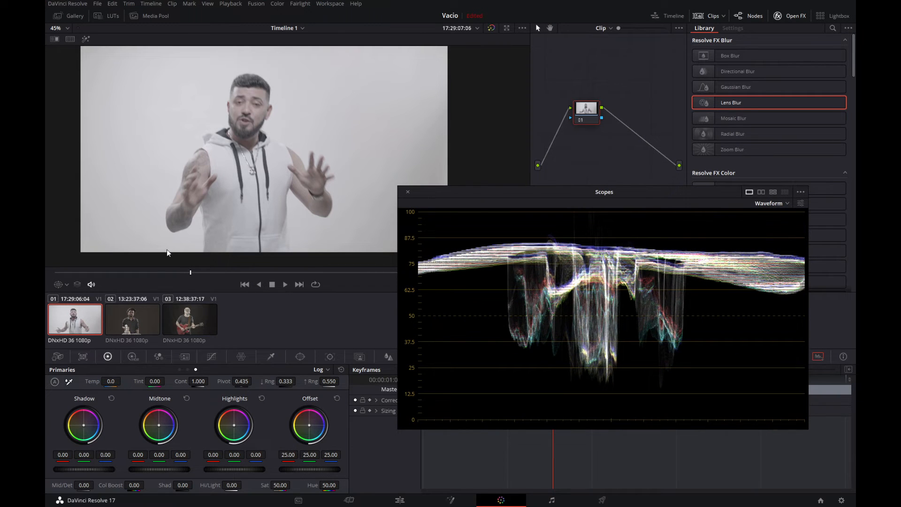
key("space")
left_click_drag(287, 280, 243, 282)
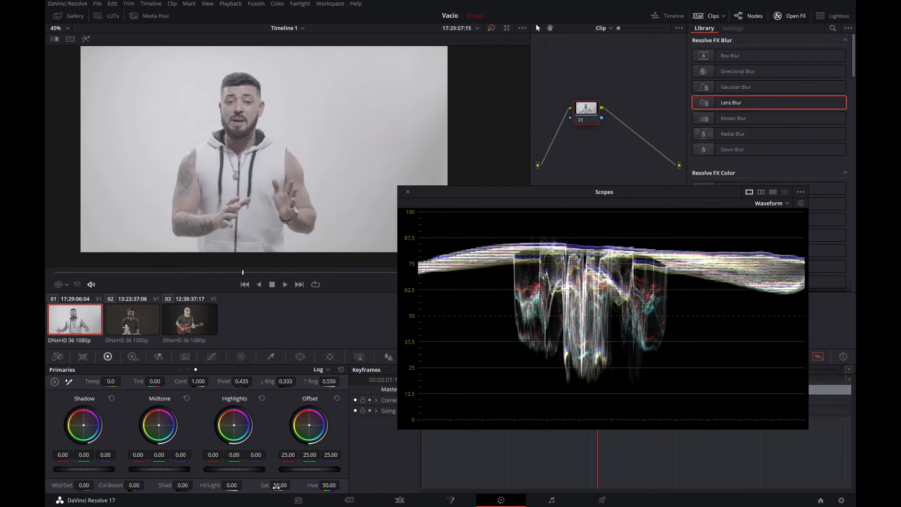
Increase the first node's saturation, add a second serial node and change the primaries from Log to Wheels mode
left_click_drag(277, 484, 293, 485)
key("alt+s")
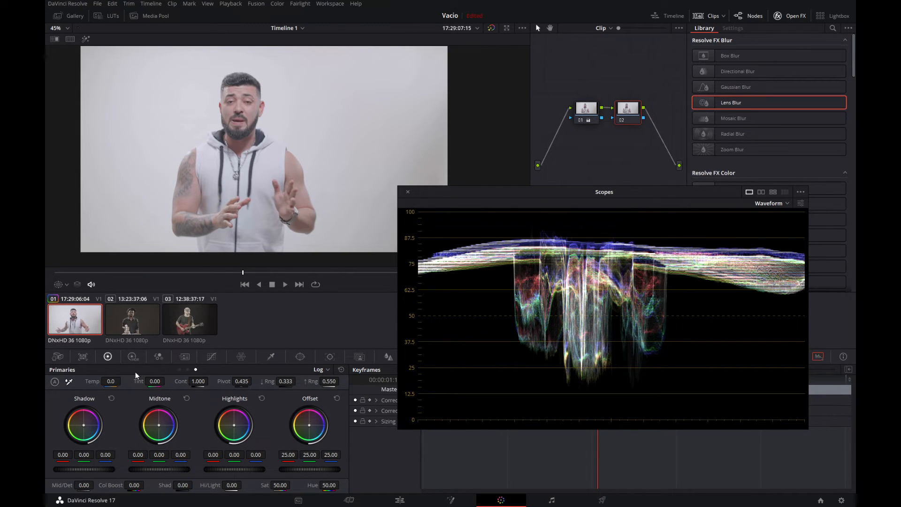
left_click(180, 370)
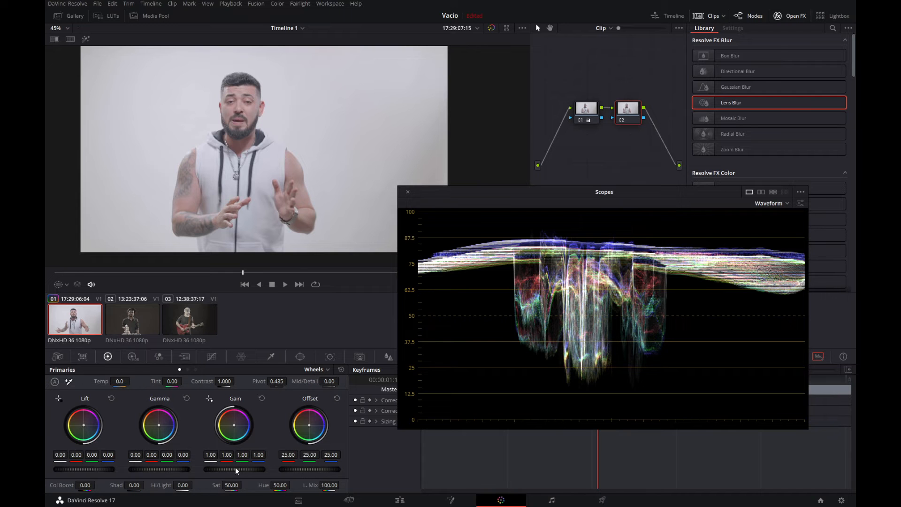
Raise the second node's gain to 1.19 and inspect the top and bottom of the waveform for clipping
left_click_drag(234, 470, 242, 469)
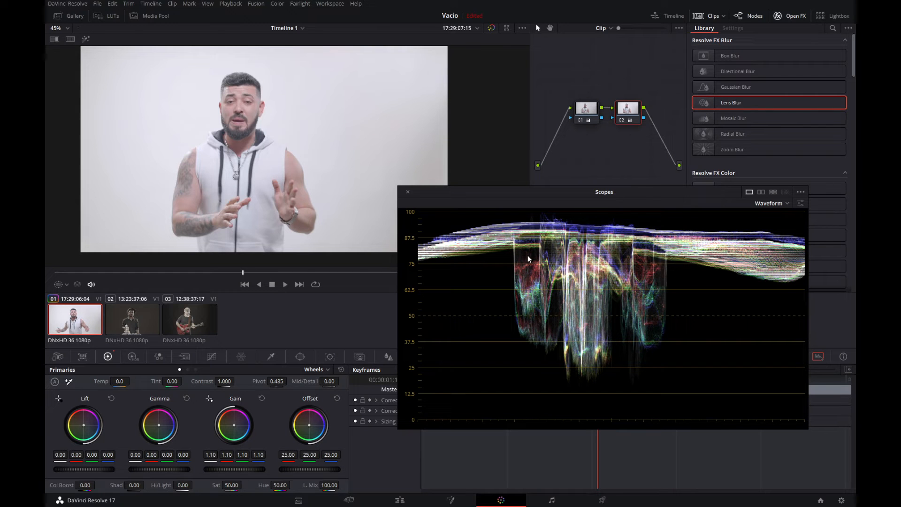
left_click_drag(235, 470, 249, 469)
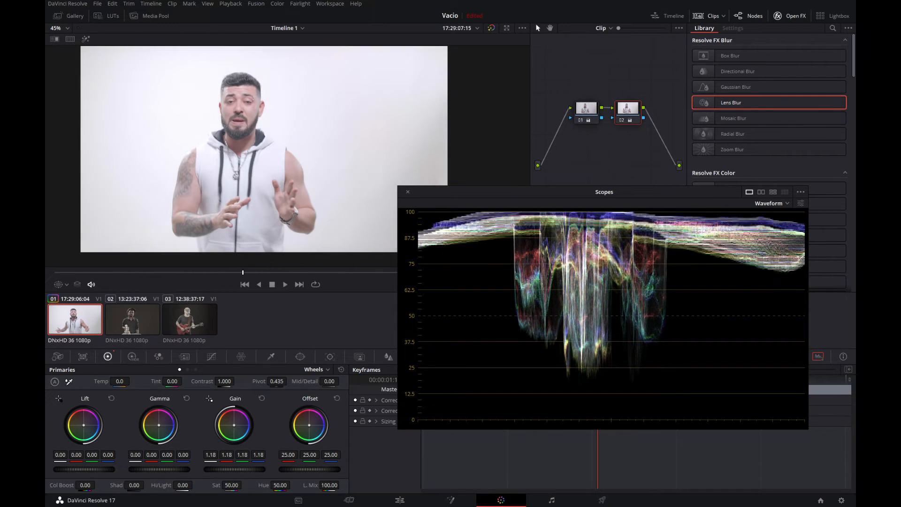
scroll(497, 296, "up", 1)
scroll(497, 297, "up", 1)
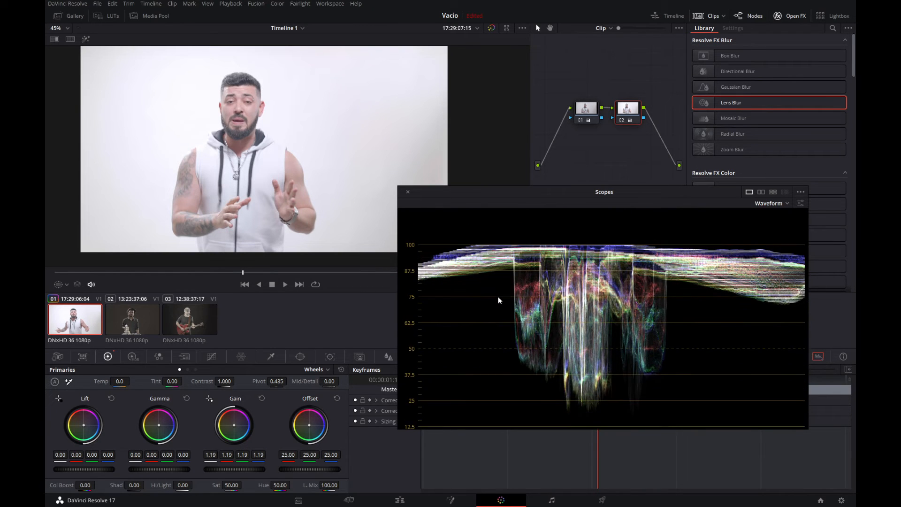
scroll(497, 296, "down", 2)
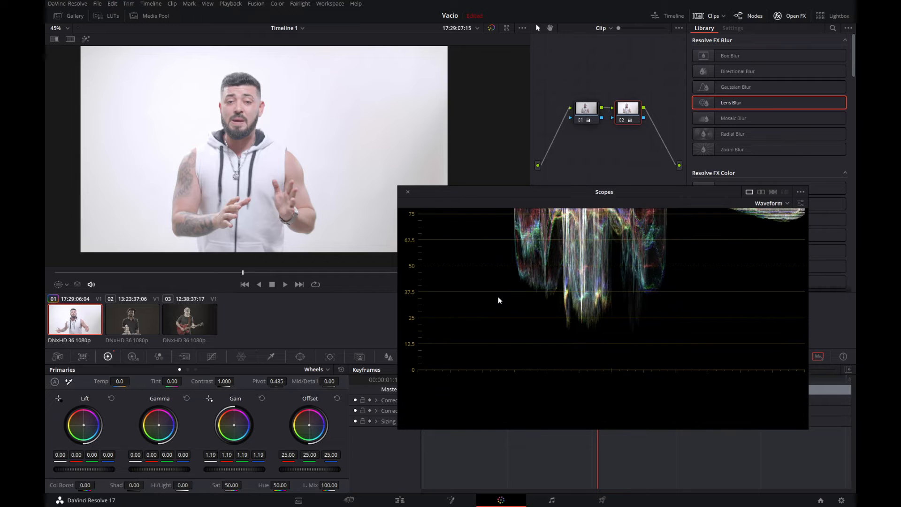
scroll(498, 301, "up", 3)
scroll(498, 300, "up", 3)
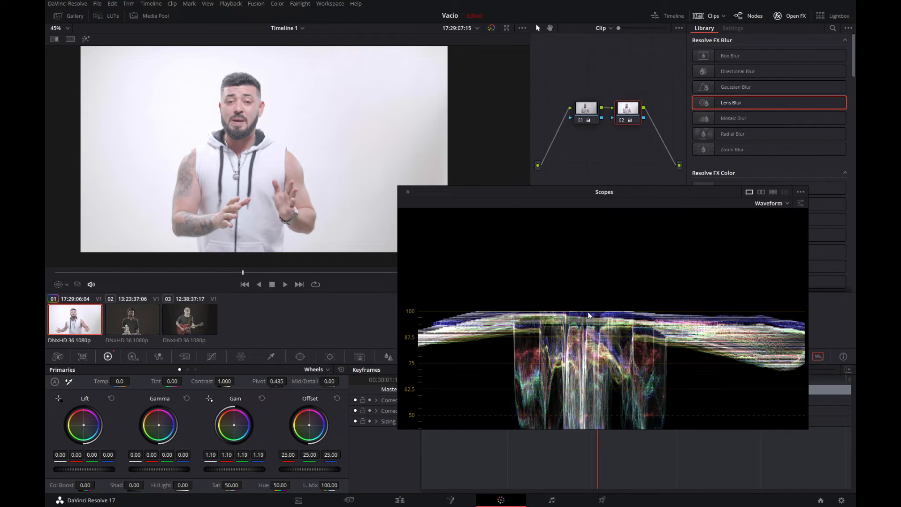
scroll(528, 343, "down", 4)
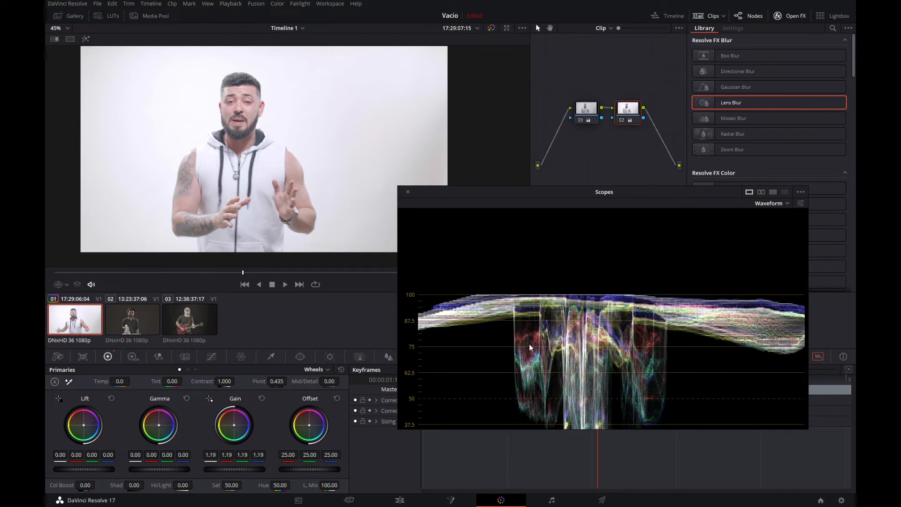
Set the second node's gain to 1.06 and its lift to -0.07
left_click_drag(238, 469, 218, 469)
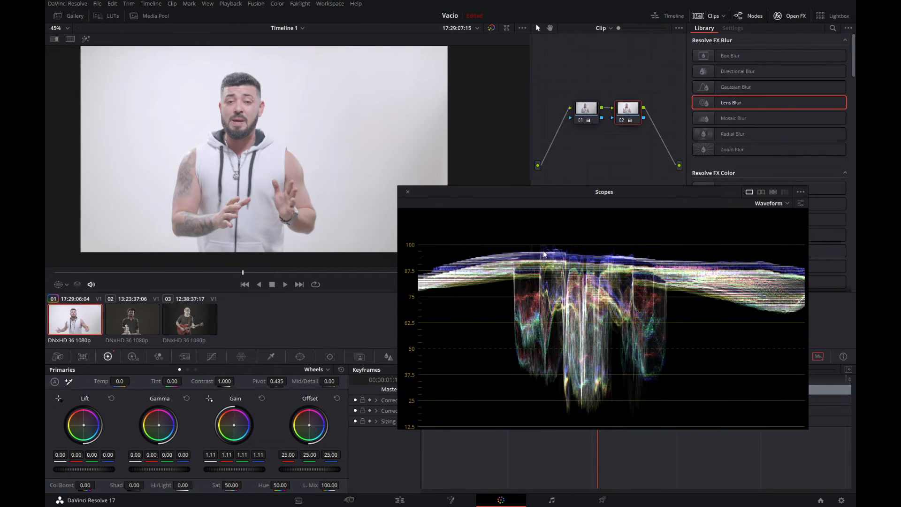
left_click_drag(234, 469, 222, 469)
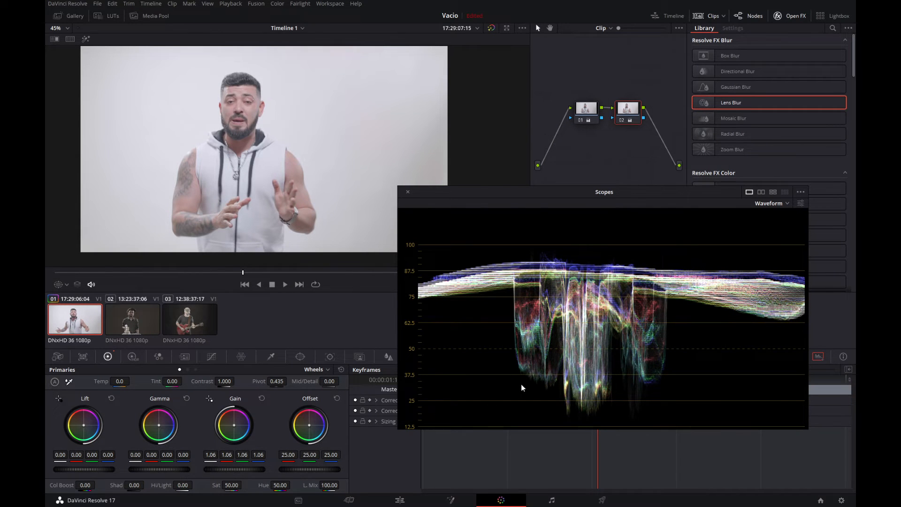
scroll(530, 384, "down", 3)
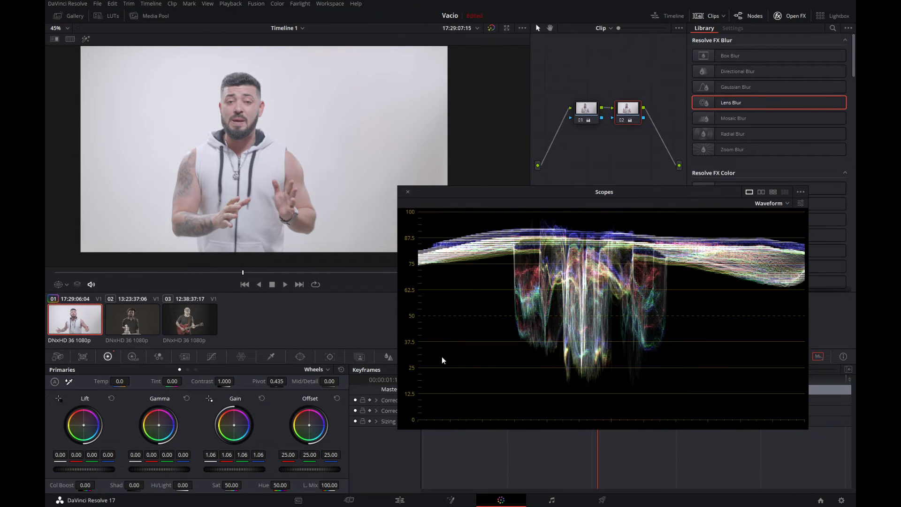
left_click_drag(112, 471, 92, 471)
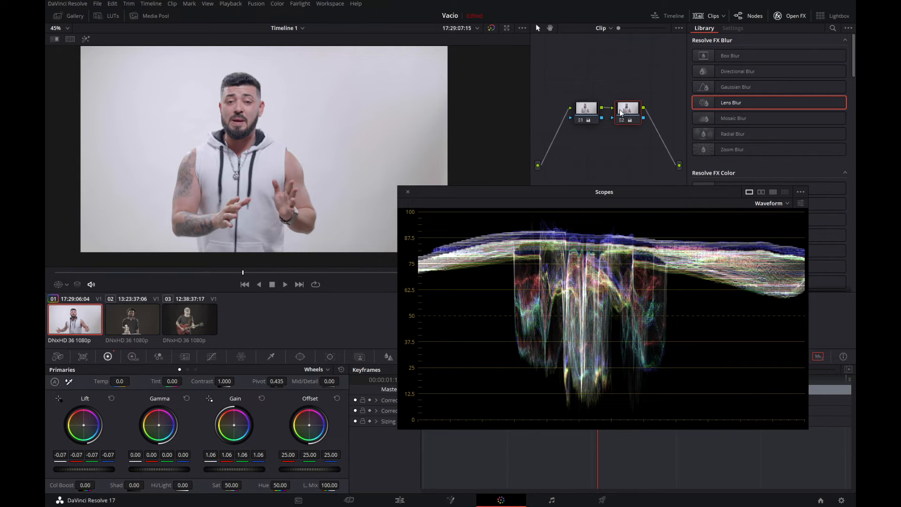
Add a third serial node, hide the Open FX library and space the new node out in the node graph
key("alt+s")
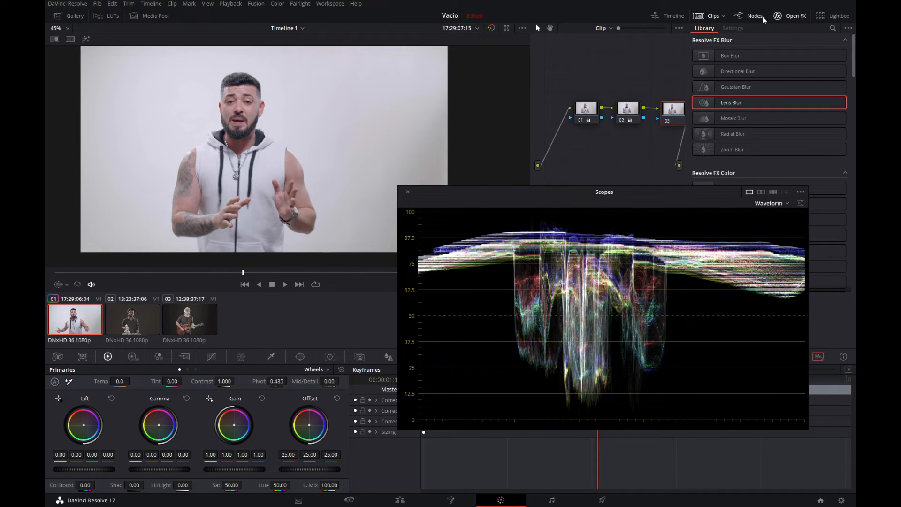
left_click(777, 16)
left_click_drag(709, 113, 713, 112)
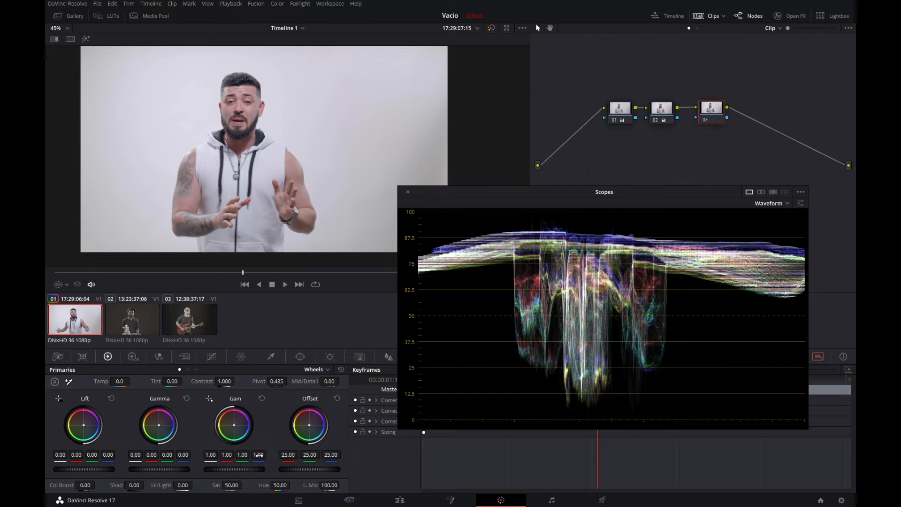
Balance the third node's gain against the white background, with master 1.06, red 1.07, green 1.06 and blue 1.03
left_click_drag(258, 454, 250, 455)
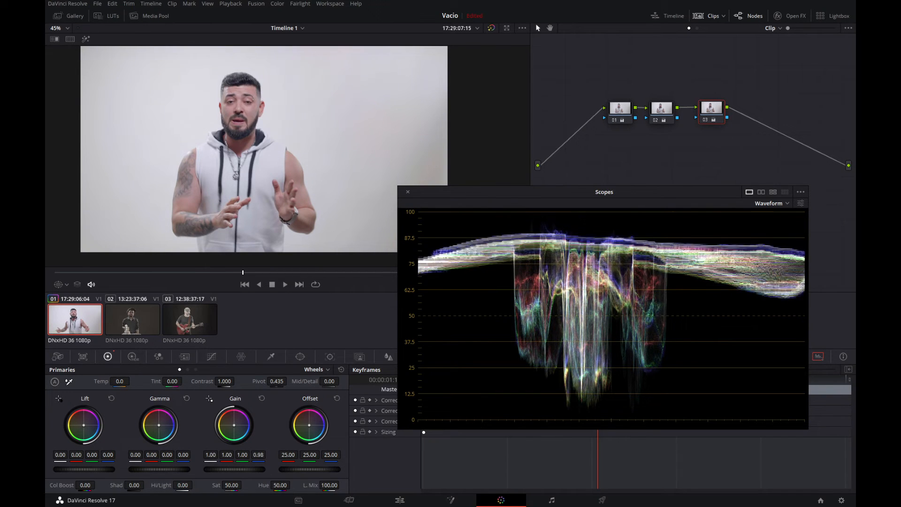
left_click_drag(250, 454, 258, 455)
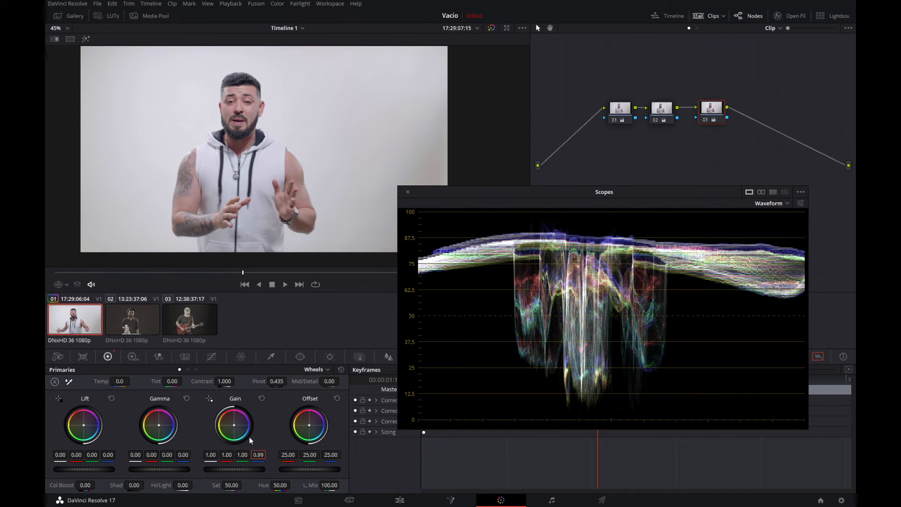
left_click_drag(234, 425, 227, 423)
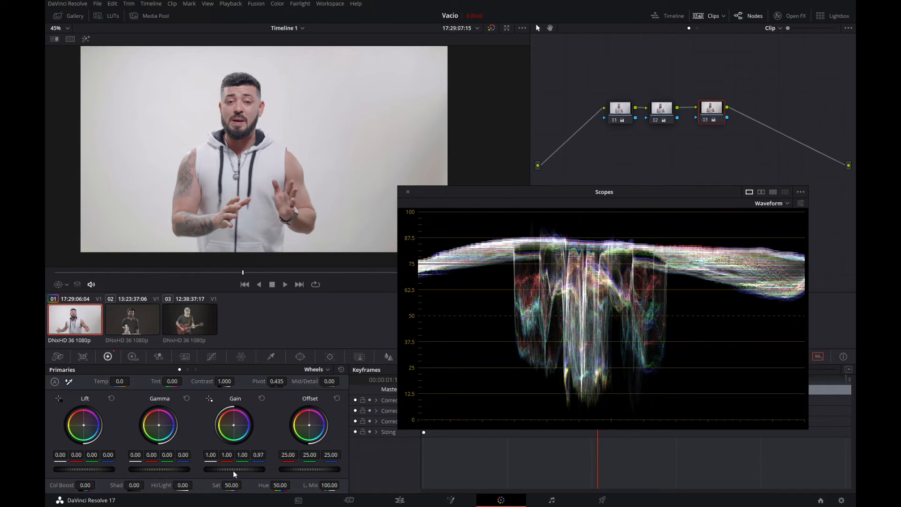
left_click_drag(220, 472, 258, 461)
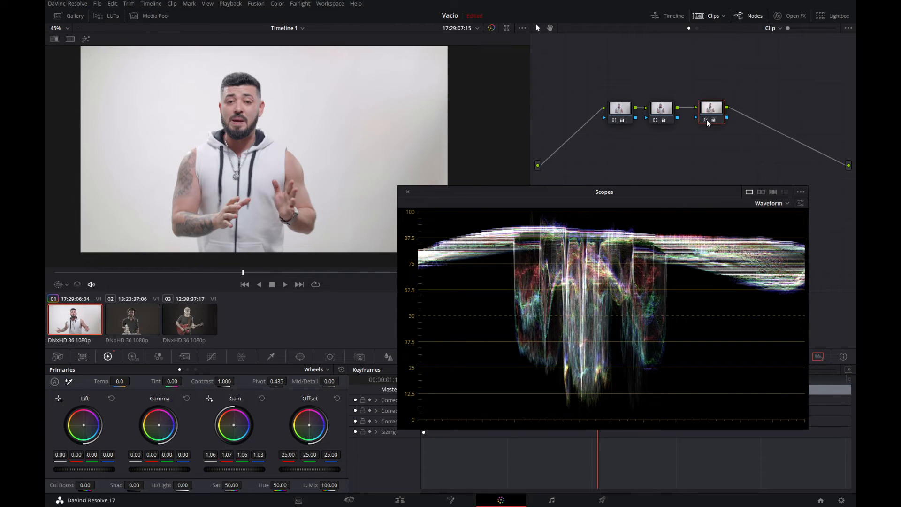
Toggle the third node off and on repeatedly to compare the shot with and without the color balance
key("ctrl+d")
key("ctrl+d")
key("ctrl+d")
key("ctrl+d")
key("ctrl+d")
key("ctrl+d")
Move the Scopes window clear to check other frames of the first clip and add a fourth serial node
left_click_drag(490, 188, 362, 274)
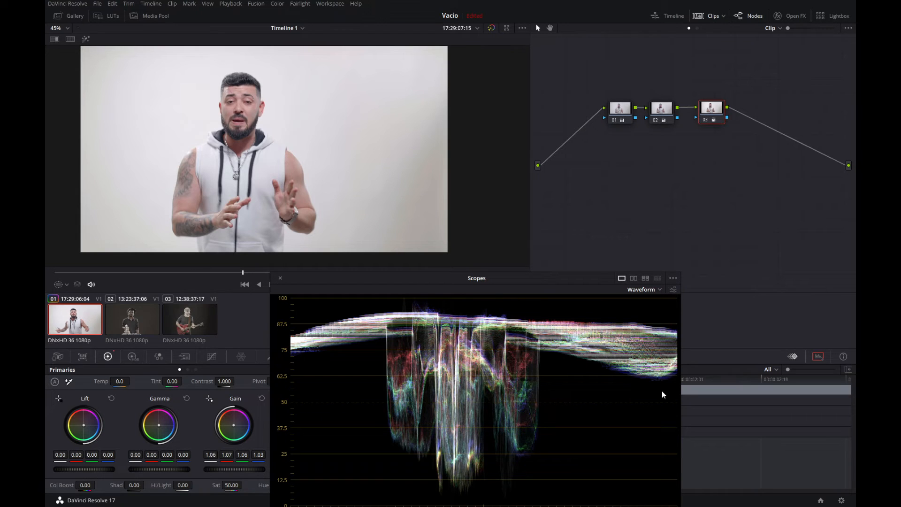
left_click_drag(382, 286, 485, 166)
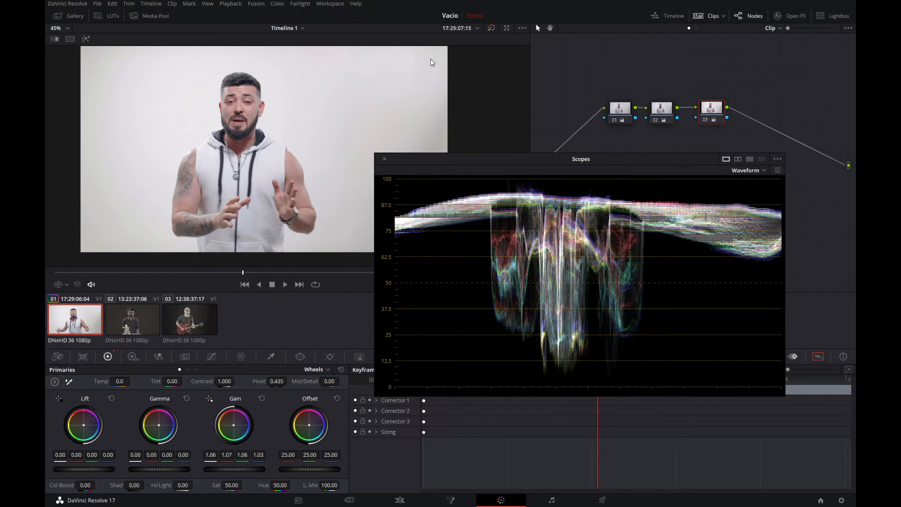
left_click_drag(458, 159, 492, 278)
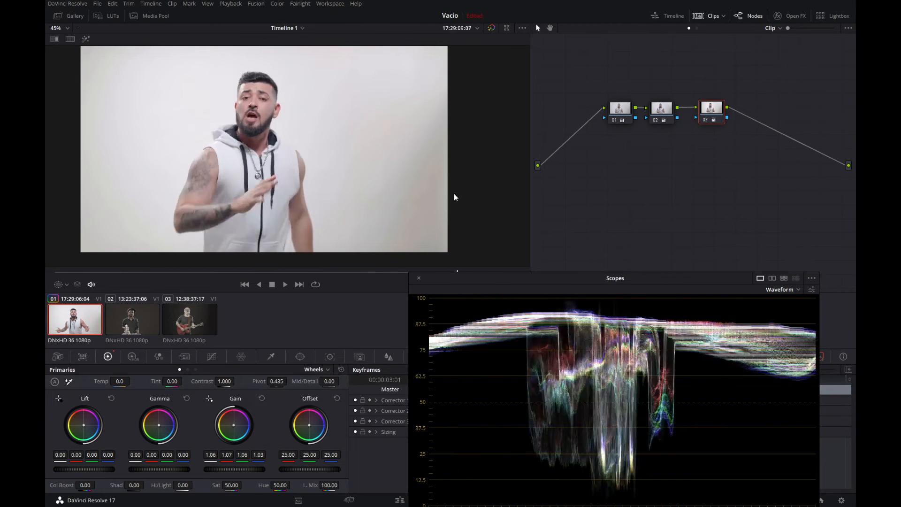
left_click_drag(493, 277, 410, 181)
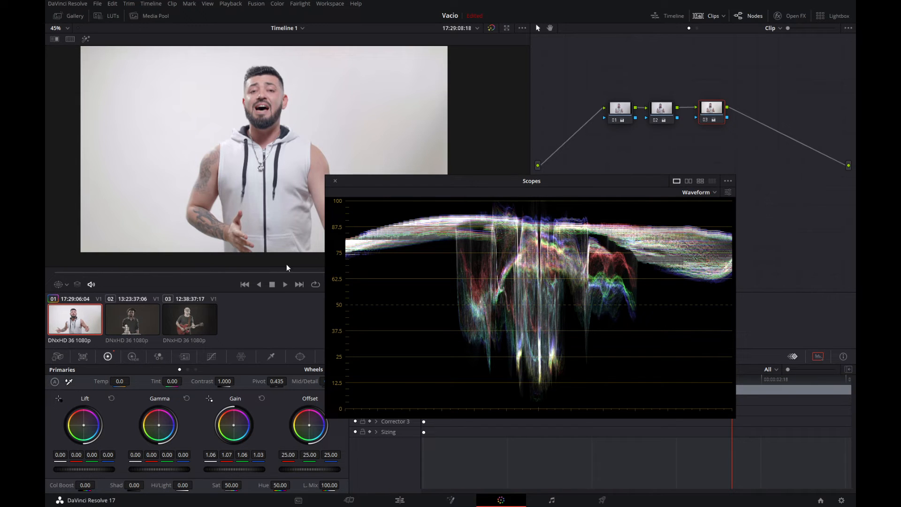
key("alt+s")
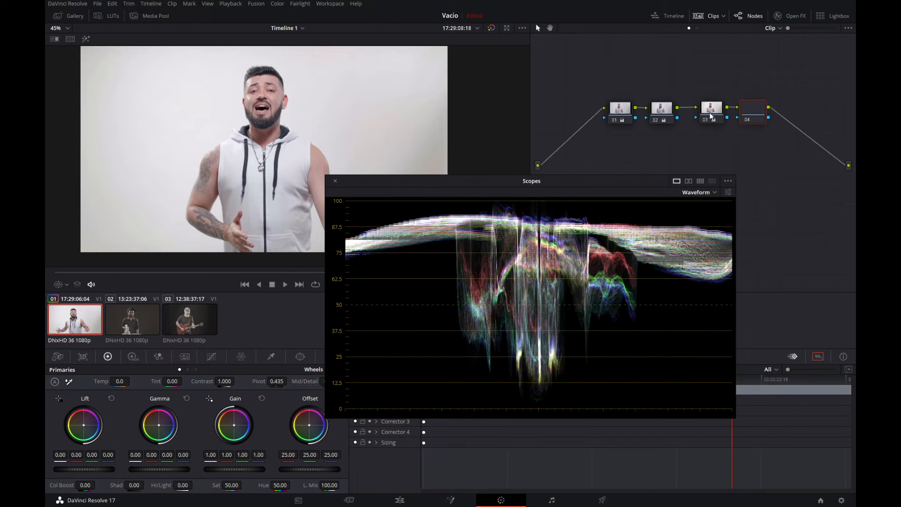
Add a gradient window to the fourth node over the background at the frame's left side, rotated about -93.5 with softness about 3.23
left_click_drag(395, 181, 471, 187)
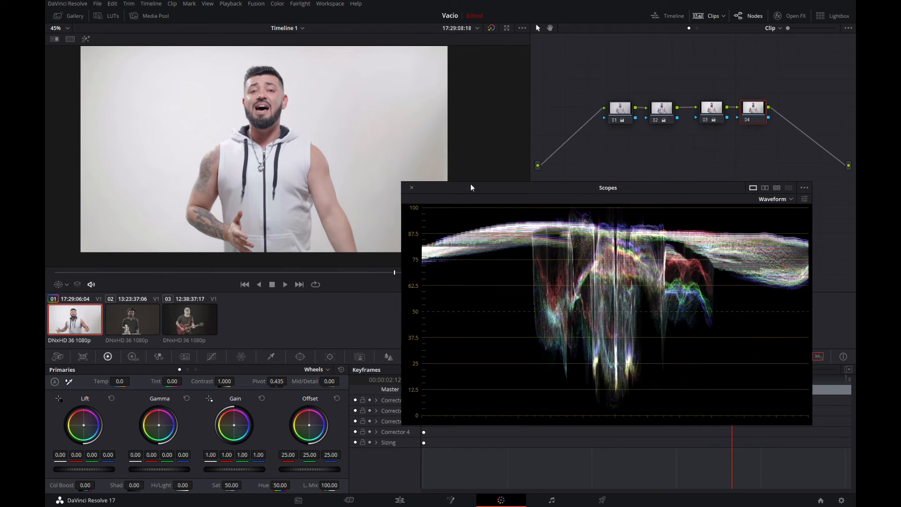
left_click(299, 357)
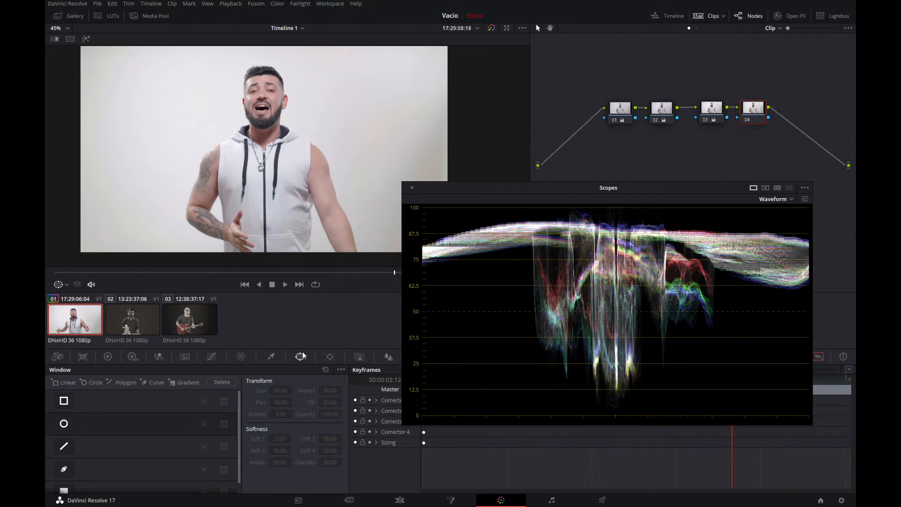
left_click(185, 382)
left_click_drag(264, 145, 147, 145)
left_click_drag(147, 184, 204, 139)
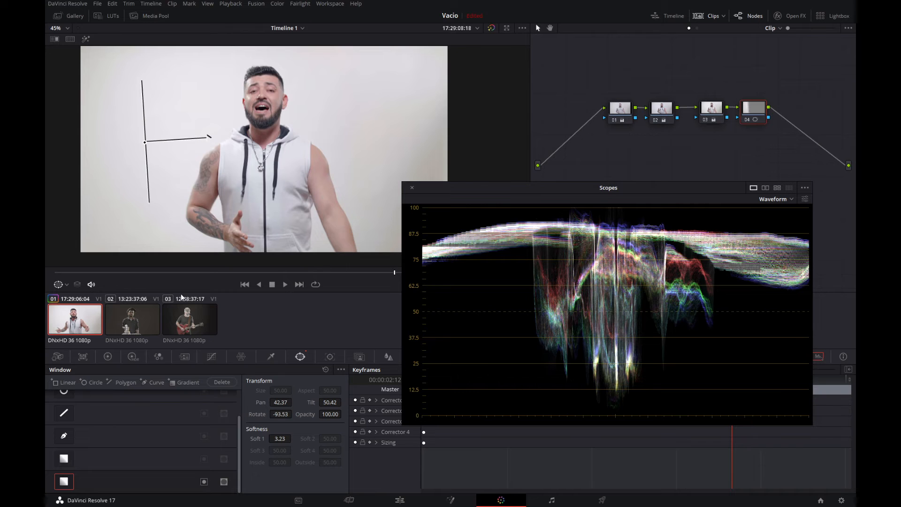
Tint the lift magenta to test the gradient's coverage, reposition the gradient clear of the singer's arm, and reset the lift
left_click(107, 356)
left_click_drag(82, 435, 94, 425)
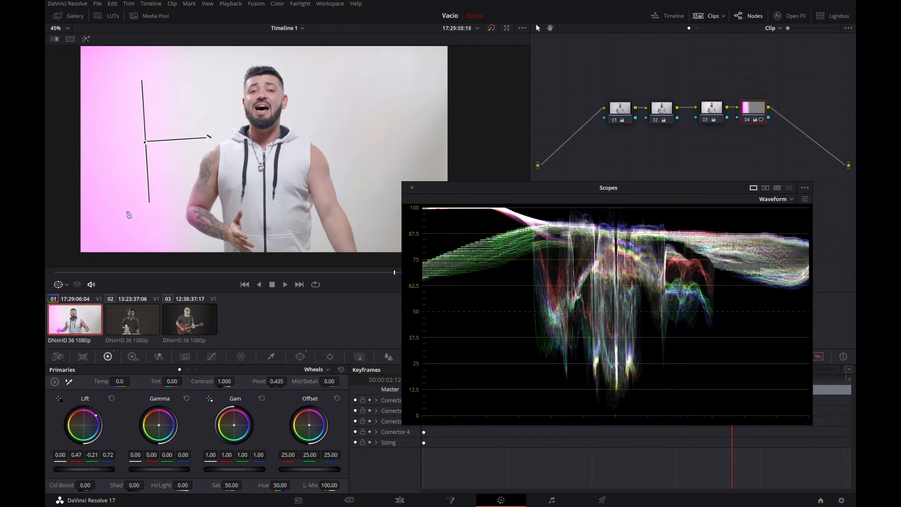
left_click_drag(145, 143, 177, 141)
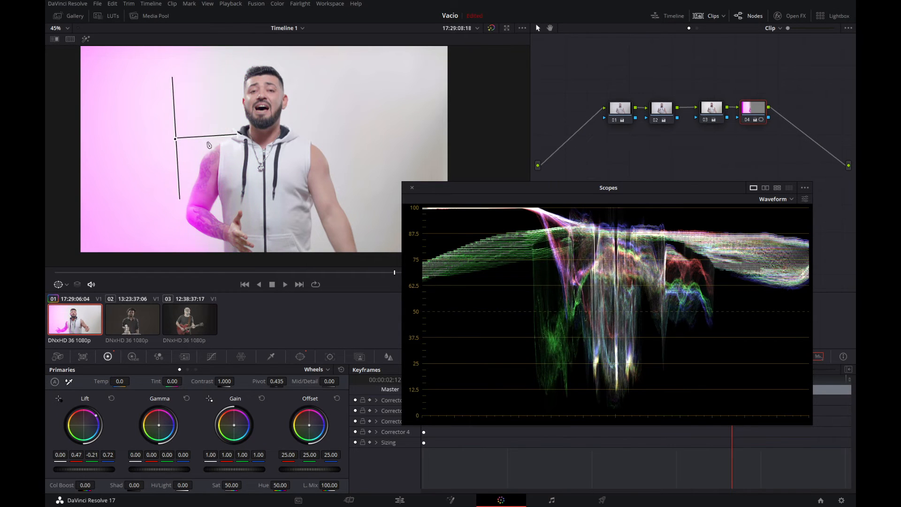
left_click_drag(238, 136, 203, 156)
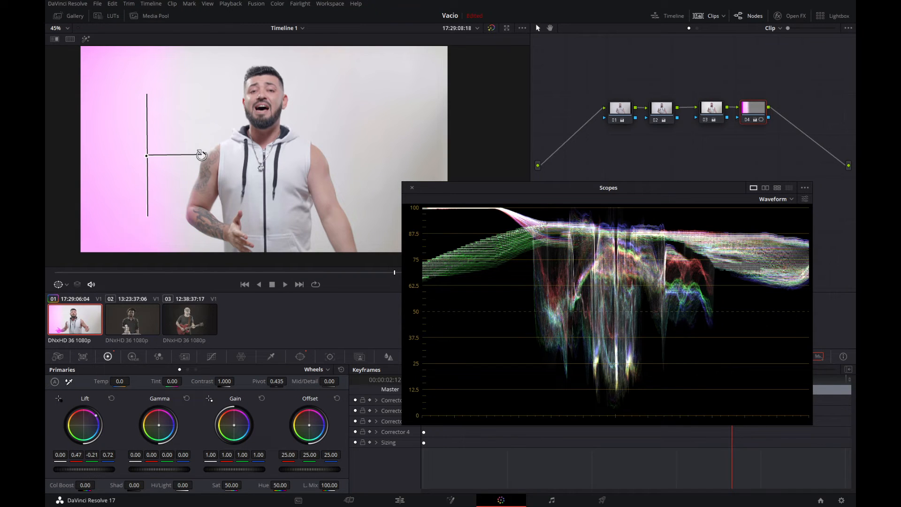
double_click(96, 420)
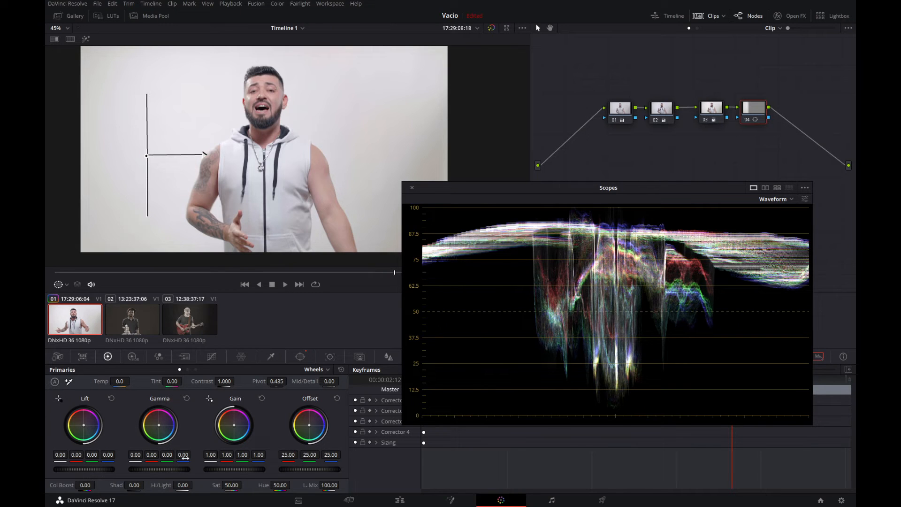
left_click_drag(66, 473, 73, 472)
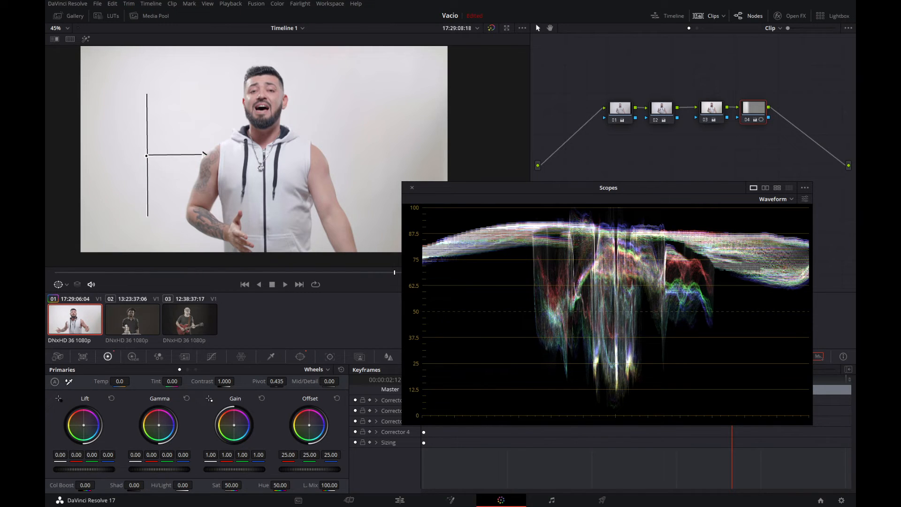
left_click(112, 400)
Raise the fourth node's gain to 1.10 and shift the gradient toward the frame's left edge with a longer, softer falloff
left_click_drag(220, 474, 239, 474)
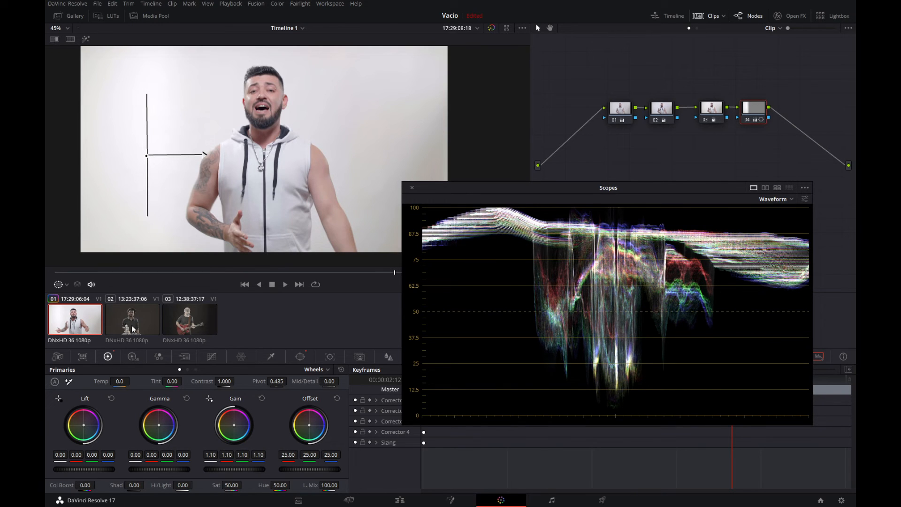
mouse_move(205, 153)
left_mouse_down()
mouse_move(192, 154)
mouse_move(202, 151)
left_mouse_up()
left_click_drag(148, 158, 112, 157)
left_click_drag(166, 153, 187, 151)
left_click_drag(111, 157, 98, 161)
mouse_move(173, 156)
left_mouse_down()
mouse_move(190, 163)
mouse_move(180, 159)
left_mouse_up()
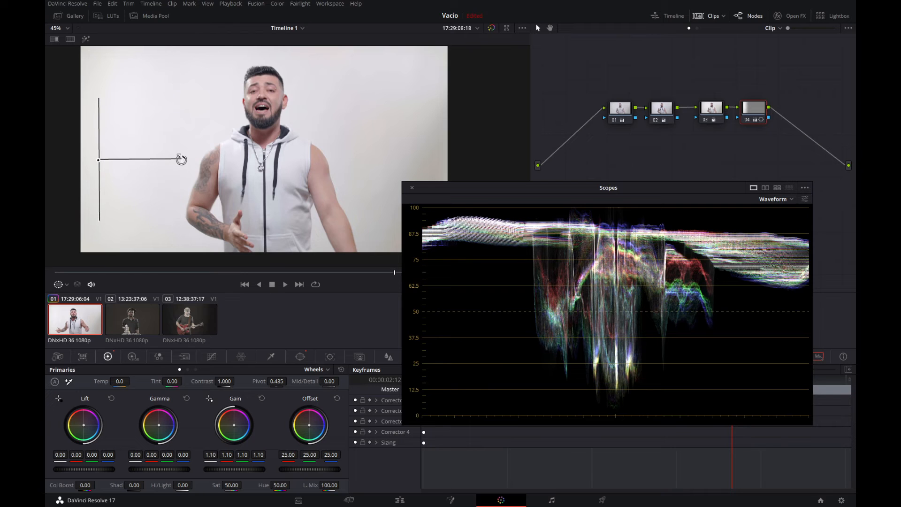
left_click_drag(104, 161, 104, 165)
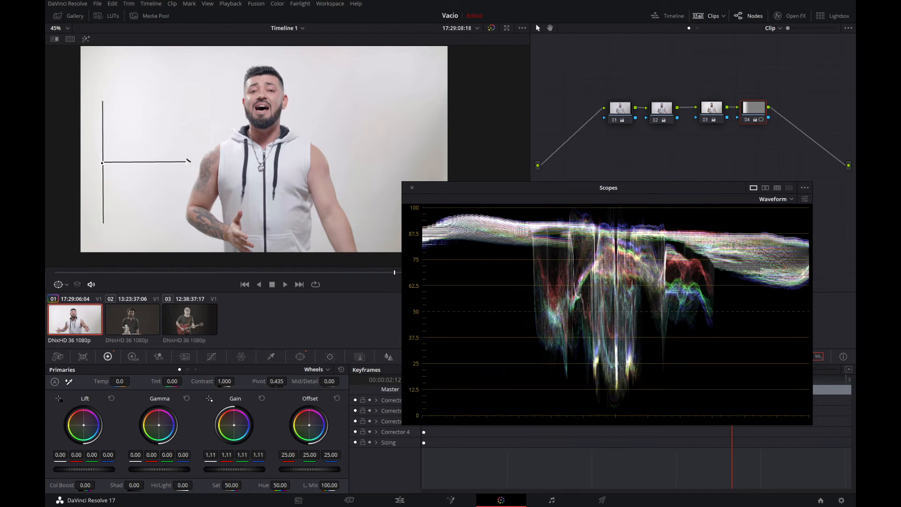
Rebalance the fourth node's brightness inside the gradient with gamma at 0.06 and gain at 1.05
left_click_drag(172, 473, 179, 473)
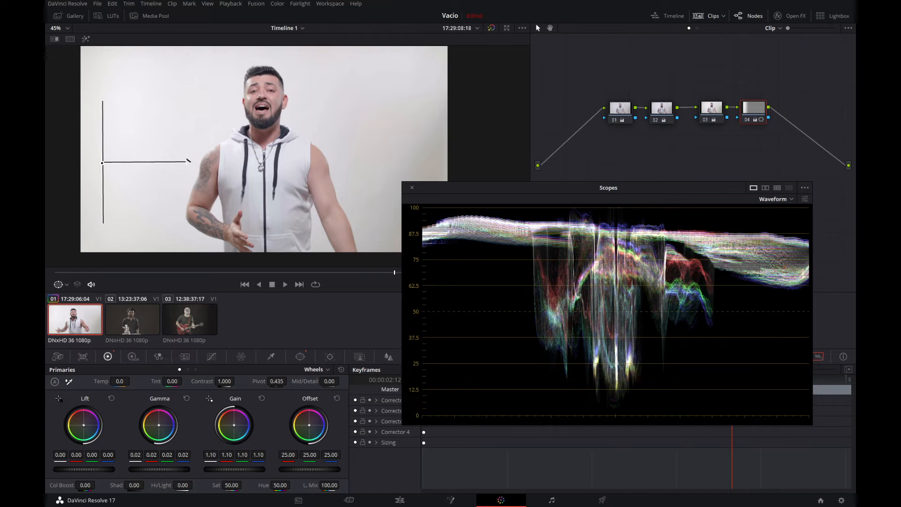
left_click_drag(233, 470, 228, 470)
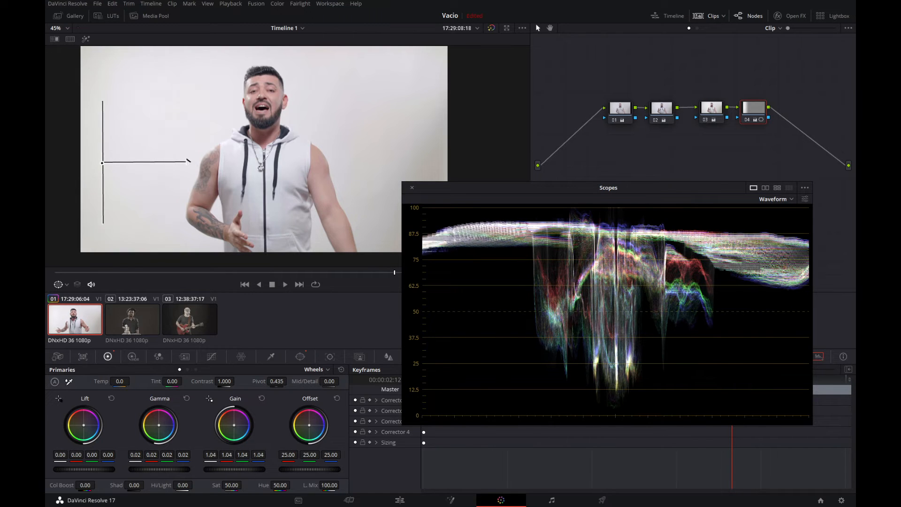
left_click_drag(168, 471, 149, 472)
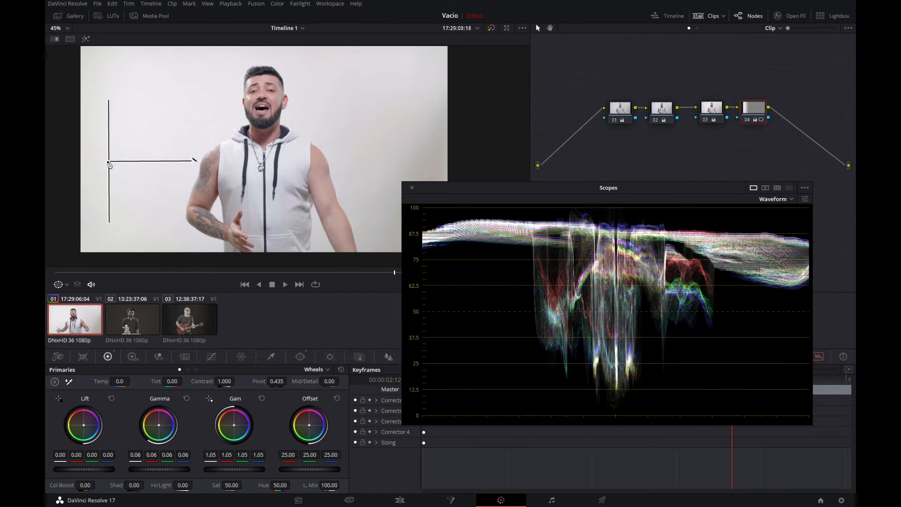
Toggle the fourth node off and on and hide the window outline to compare the background with and without the gradient correction
left_click(748, 120)
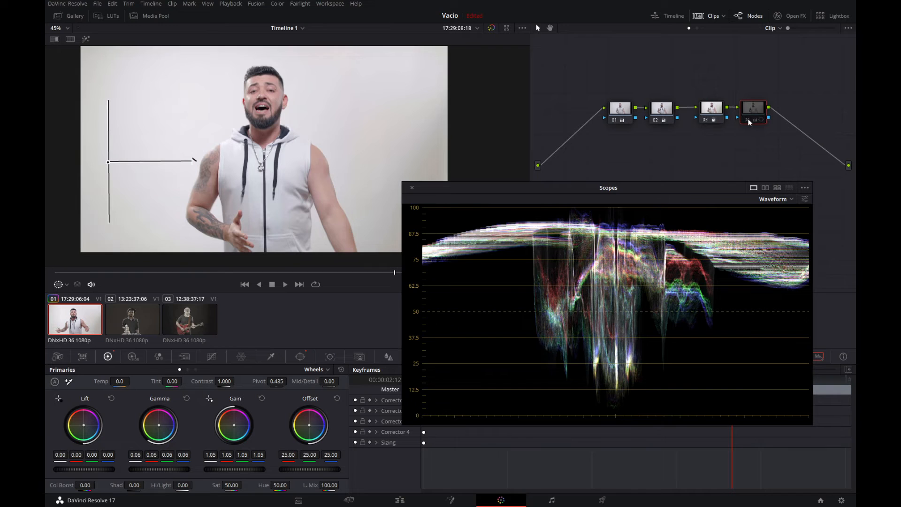
left_click(748, 120)
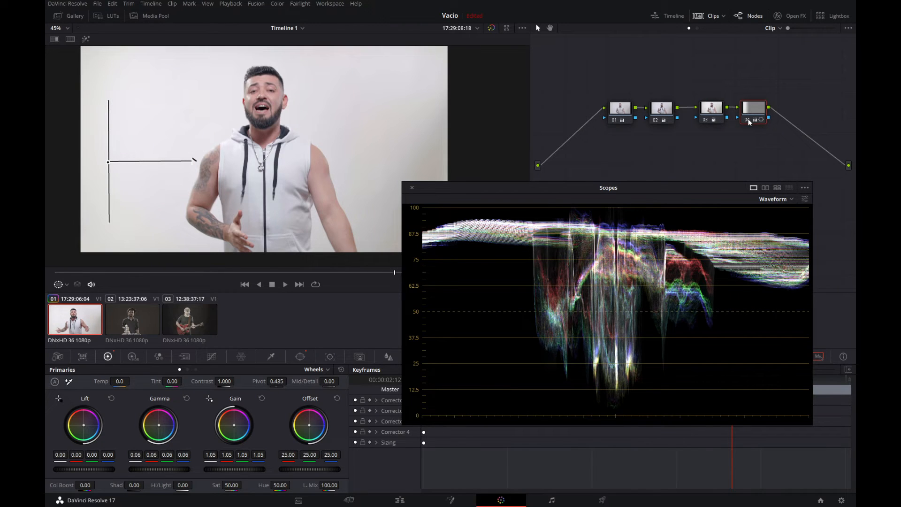
left_click(66, 285)
left_click(71, 297)
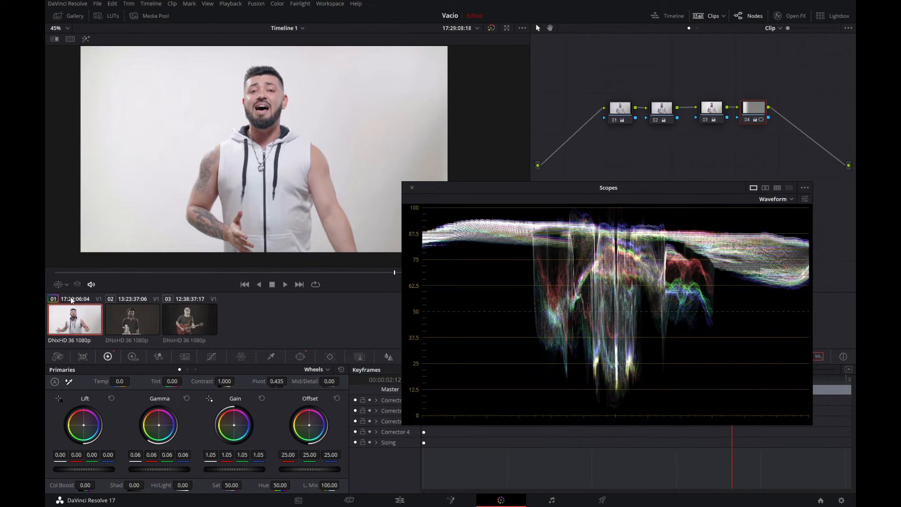
left_click(746, 120)
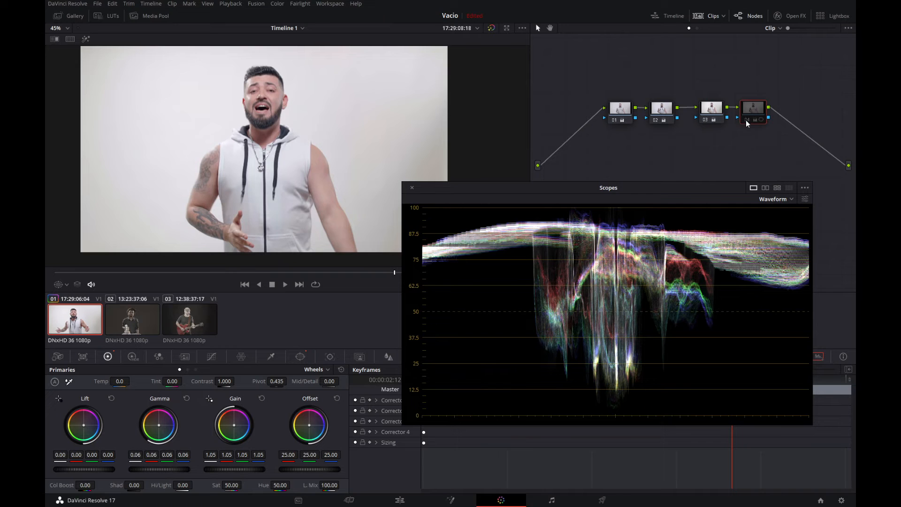
left_click(745, 120)
Move the Scopes window clear of the node graph and space out the third and fourth nodes above the first two
left_click_drag(519, 187, 189, 286)
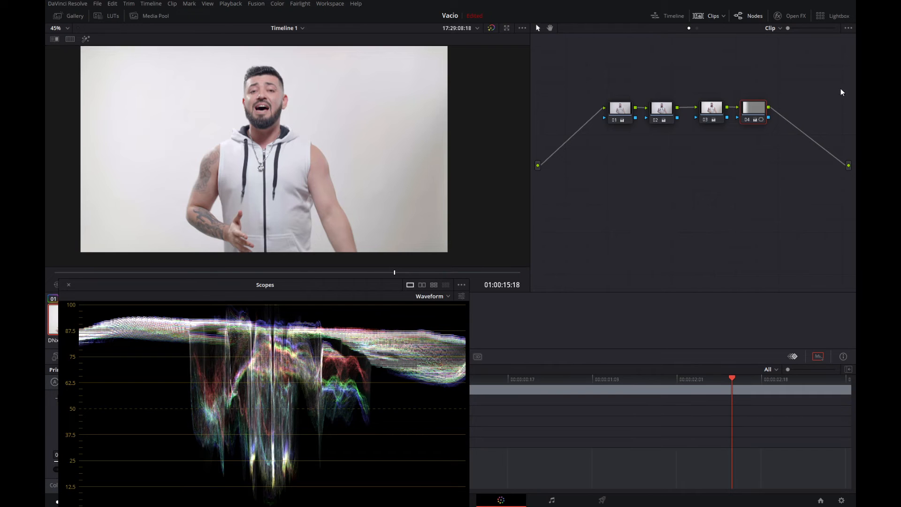
mouse_move(765, 120)
left_mouse_down()
mouse_move(778, 99)
mouse_move(778, 111)
left_mouse_up()
left_click_drag(712, 112, 764, 97)
left_click_drag(709, 107, 702, 101)
left_click_drag(761, 99, 759, 94)
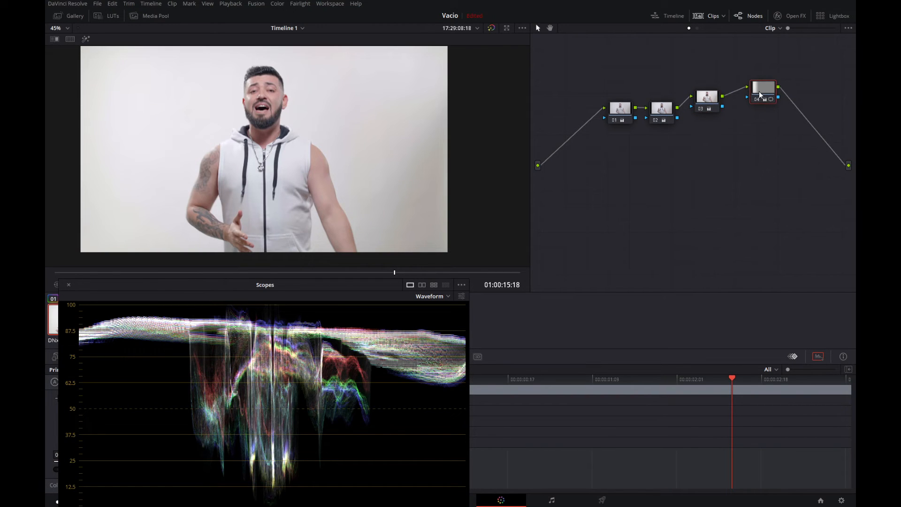
Try a layer node below the fourth node, arrange the branching nodes around it, and delete the layer node
key("alt+l")
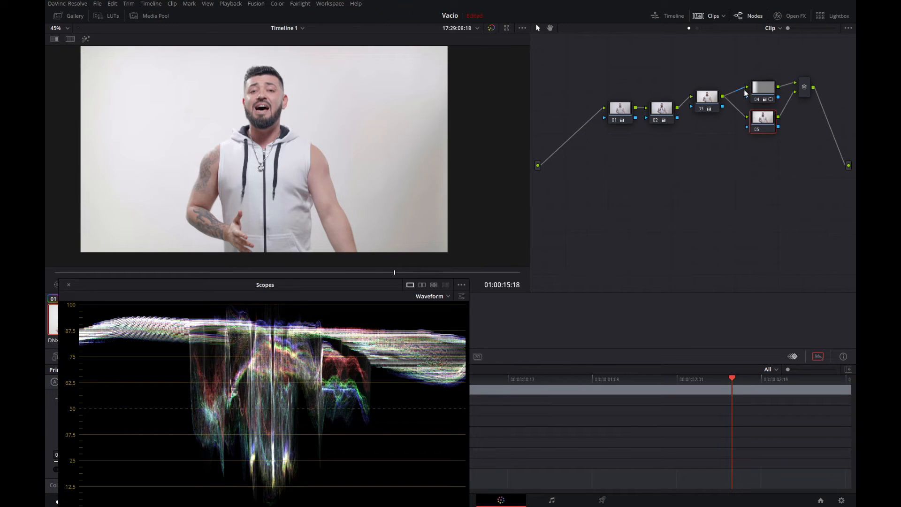
left_click_drag(762, 122, 758, 129)
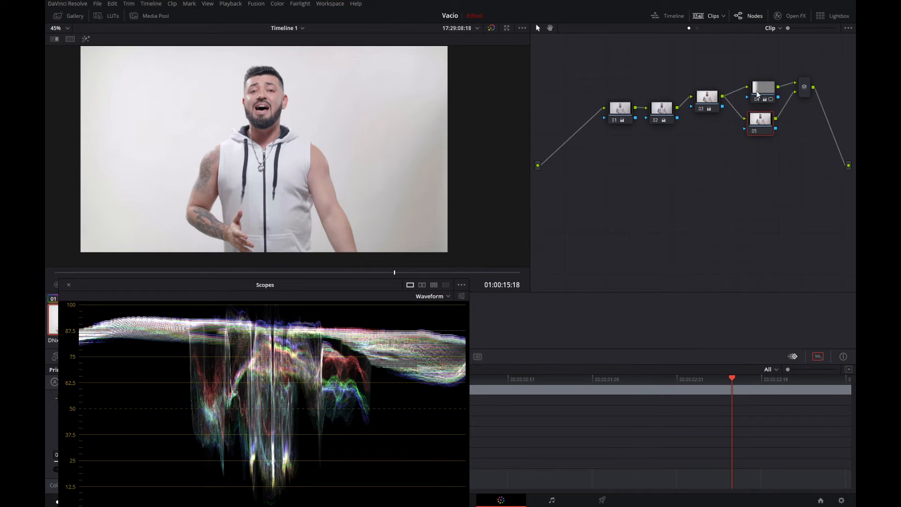
left_click_drag(764, 88, 760, 81)
left_click_drag(764, 123, 762, 122)
left_click_drag(711, 97, 713, 100)
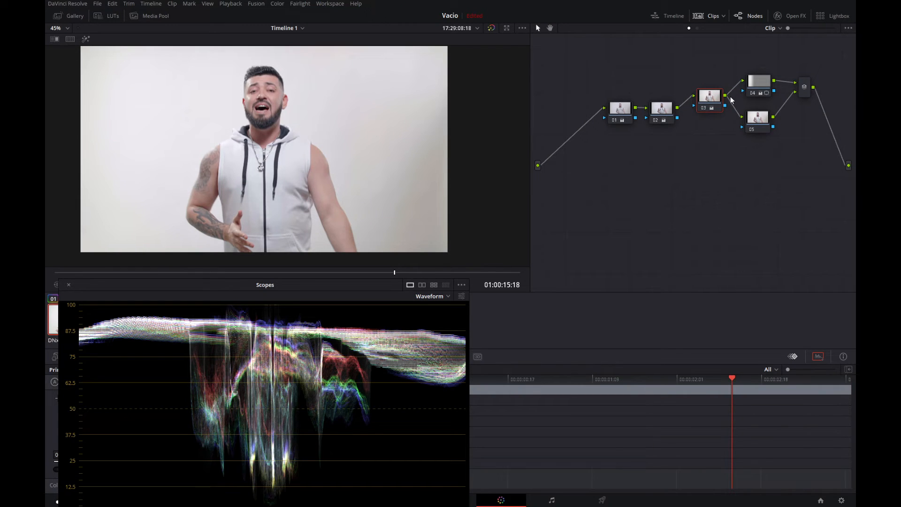
left_click_drag(759, 122, 760, 122)
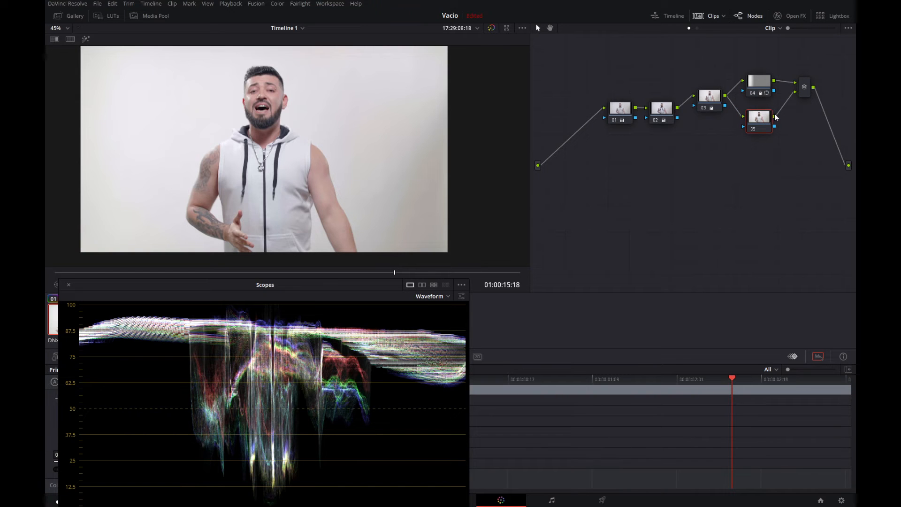
key("ctrl+z")
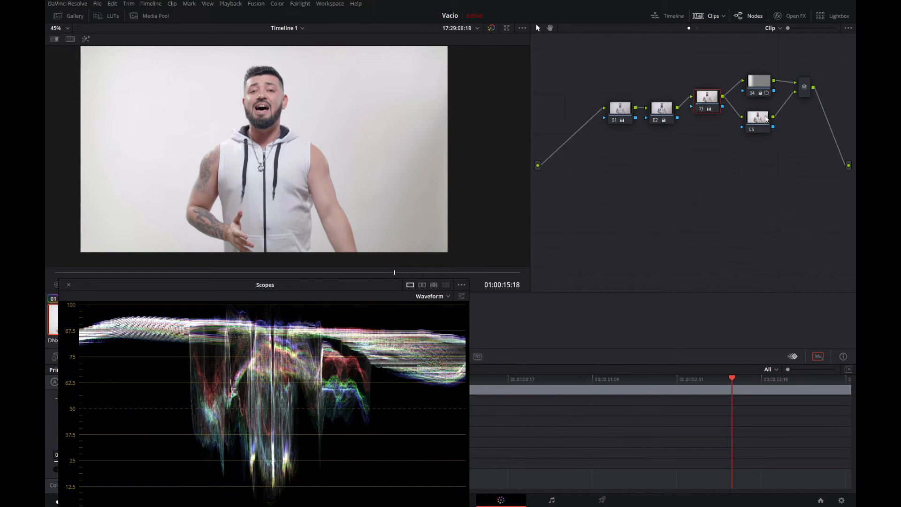
left_click_drag(766, 119, 765, 120)
key("Delete")
Try a serial node after the fourth node, space it out, and delete it
key("alt+s")
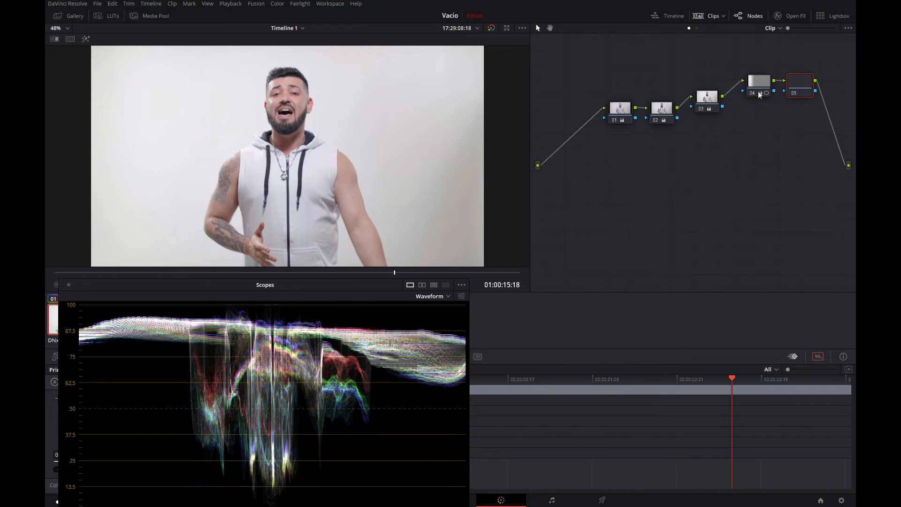
left_click_drag(801, 81, 808, 89)
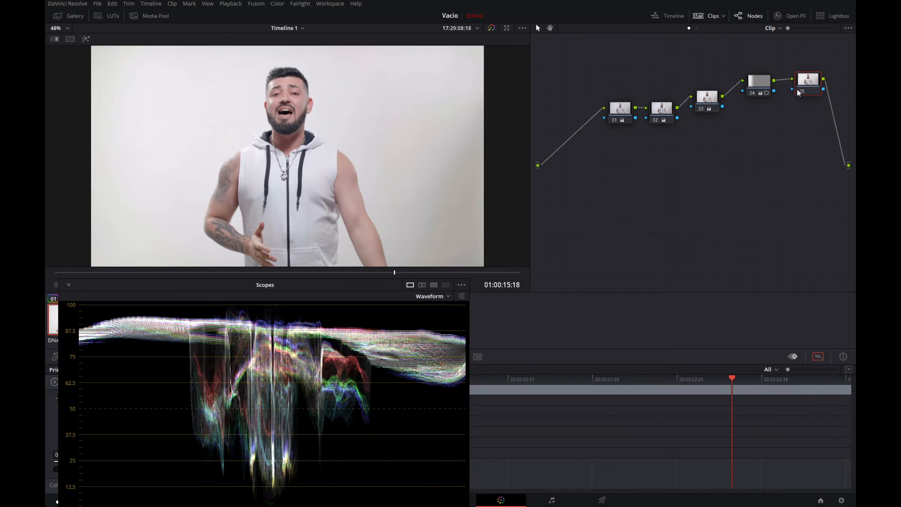
key("Delete")
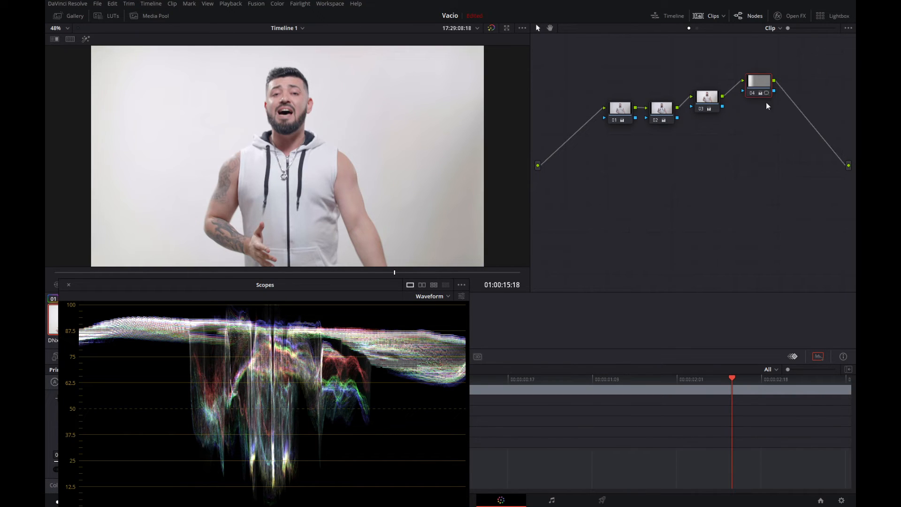
Add a parallel node to the fourth node and give it a gradient window over the frame's right-side background, rotated about 85.7
key("alt+l")
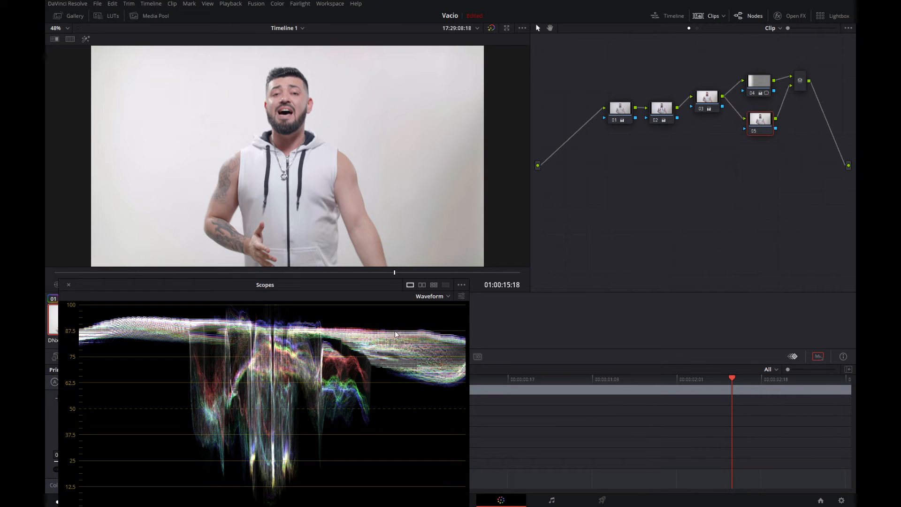
left_click_drag(370, 277, 745, 197)
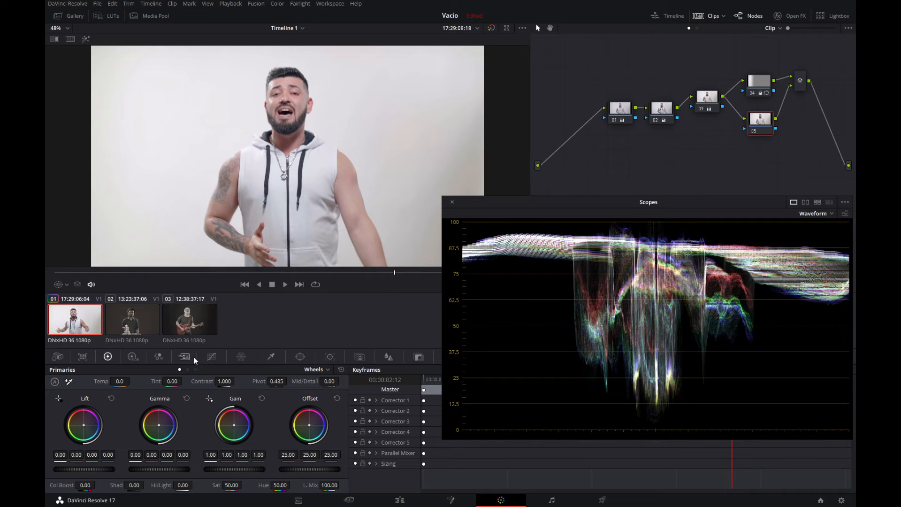
left_click(298, 357)
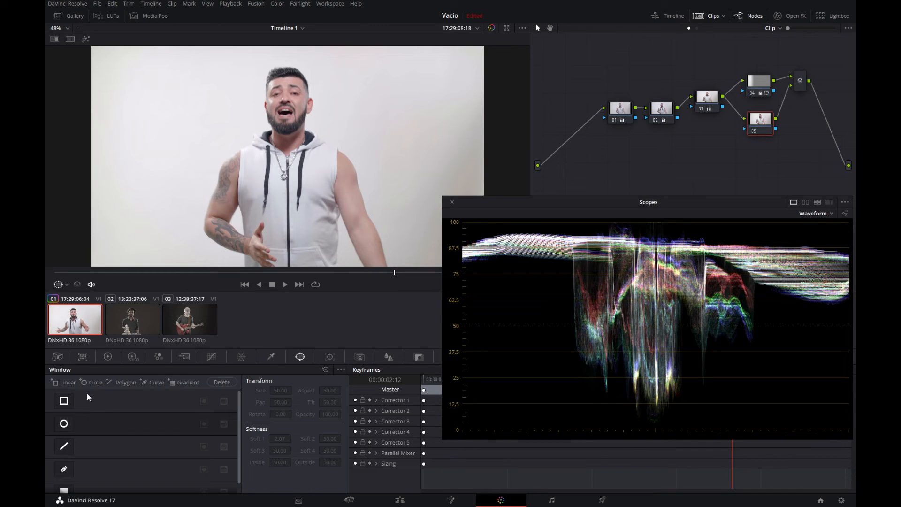
scroll(117, 443, "down", 1)
left_click(64, 481)
left_click_drag(241, 175, 456, 160)
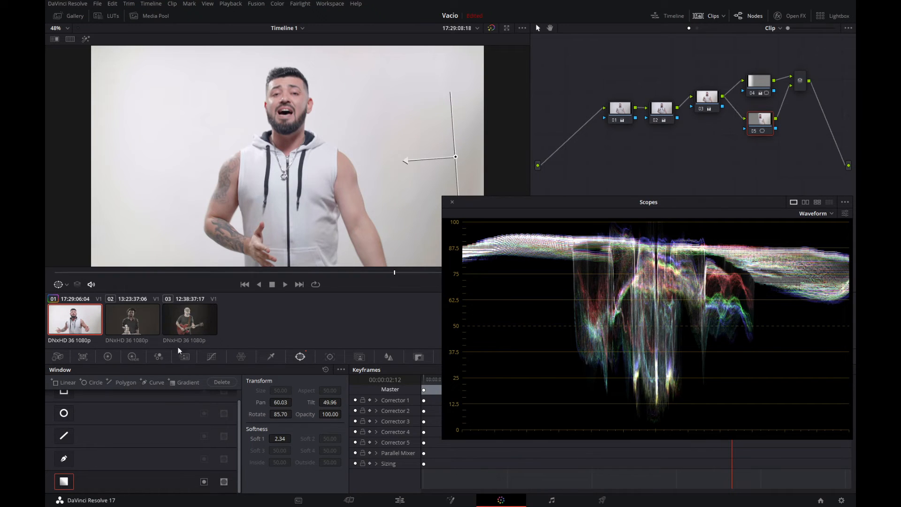
Brighten the right-side background in the parallel node with gamma 0.08 and gain reset to 1.00, and adjust the gradient's angle and softness
left_click(114, 359)
left_click_drag(234, 469, 252, 469)
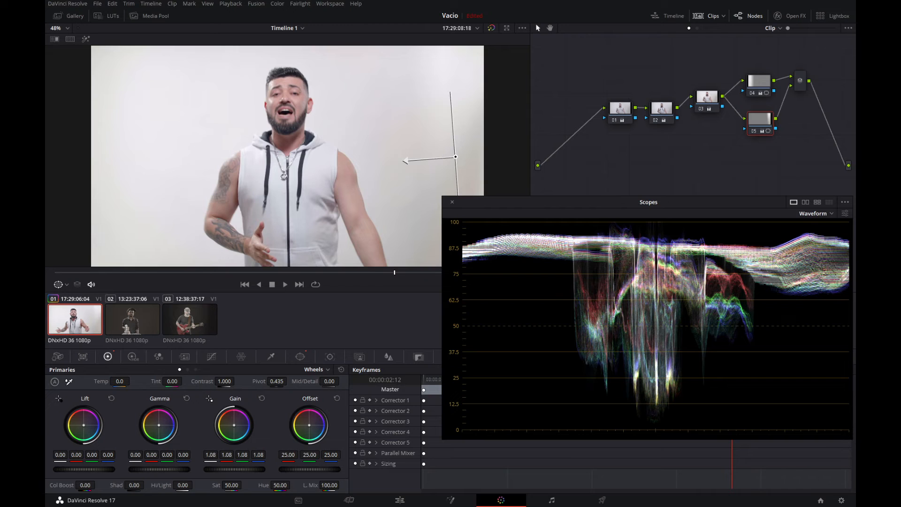
left_click(262, 399)
left_click_drag(162, 467, 175, 467)
left_click_drag(405, 161, 388, 156)
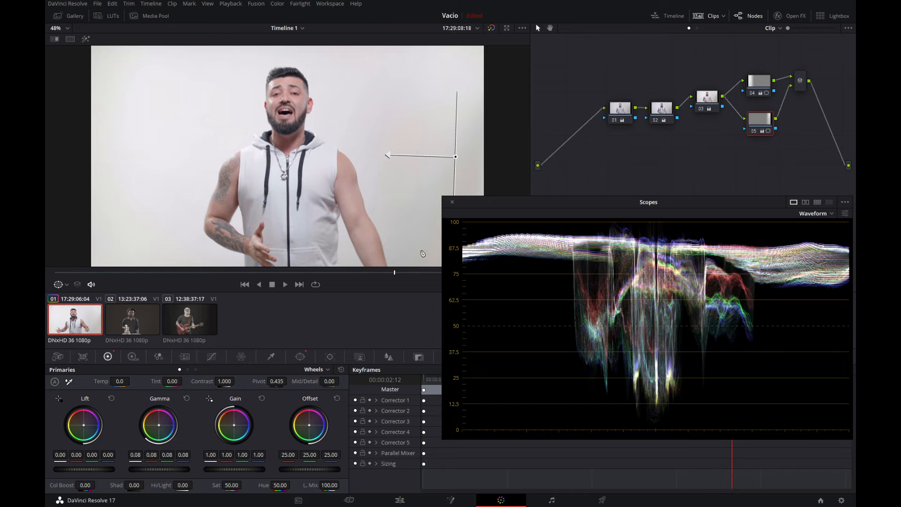
mouse_move(382, 154)
left_mouse_down()
mouse_move(294, 161)
mouse_move(476, 156)
mouse_move(356, 155)
mouse_move(407, 145)
mouse_move(395, 147)
left_mouse_up()
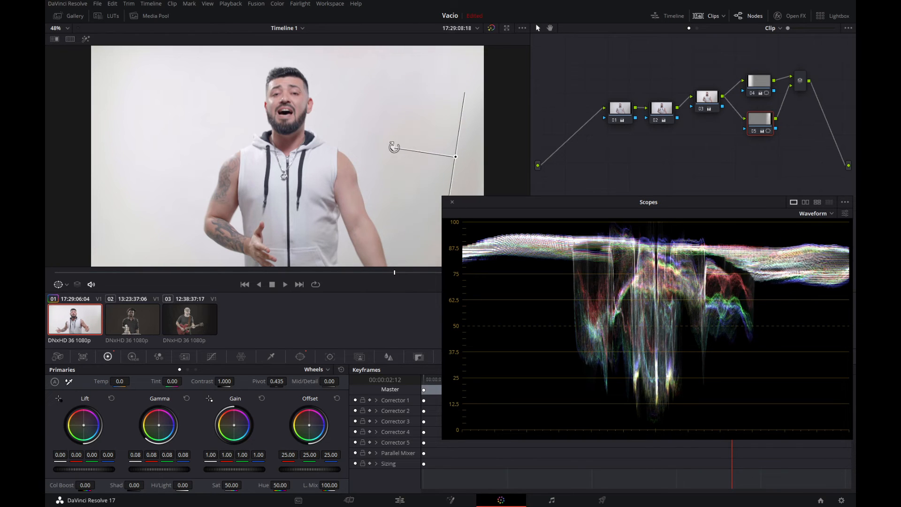
Move node 05's gradient window closer to the man, tilt it along the right-side background, and turn off the viewer's window overlay
left_click_drag(455, 156, 425, 151)
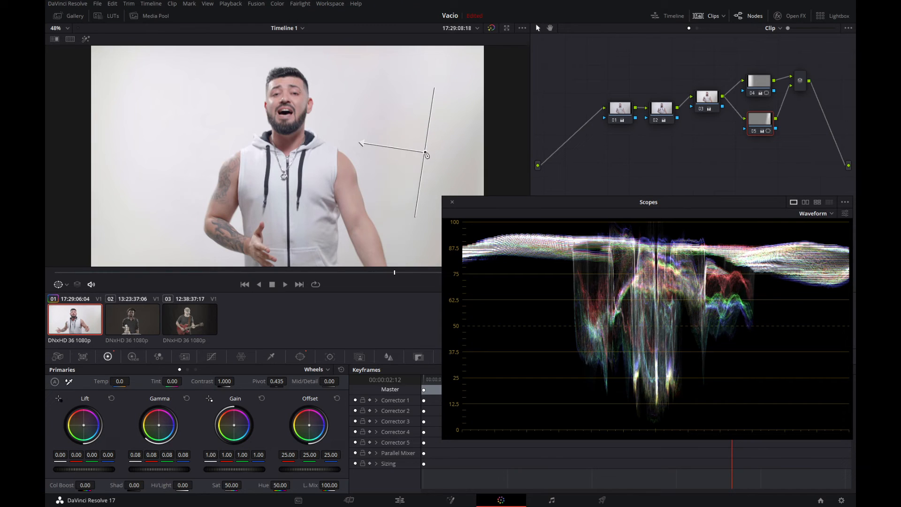
left_click_drag(362, 146, 361, 179)
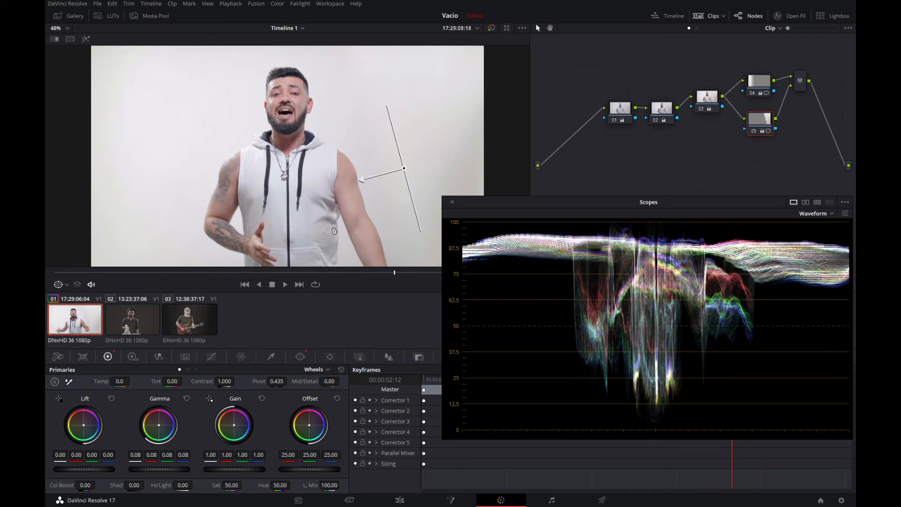
left_click_drag(145, 470, 148, 470)
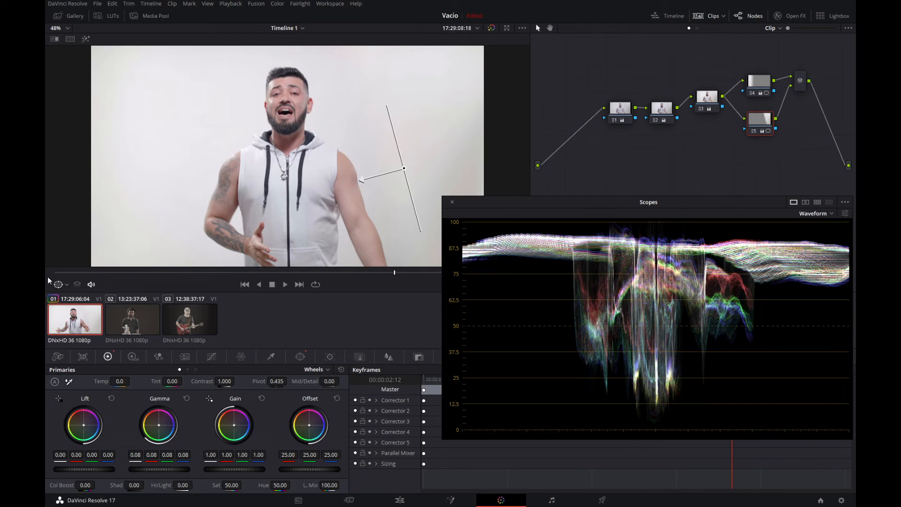
left_click(66, 284)
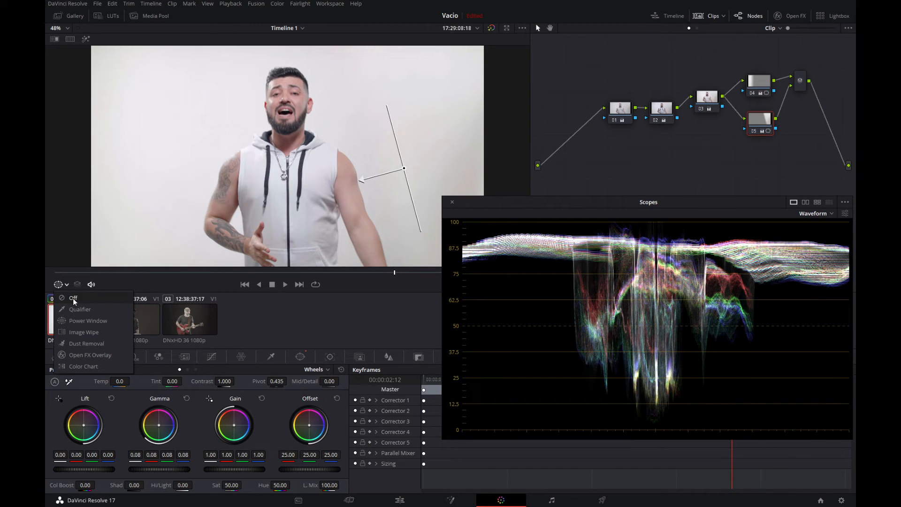
left_click(72, 297)
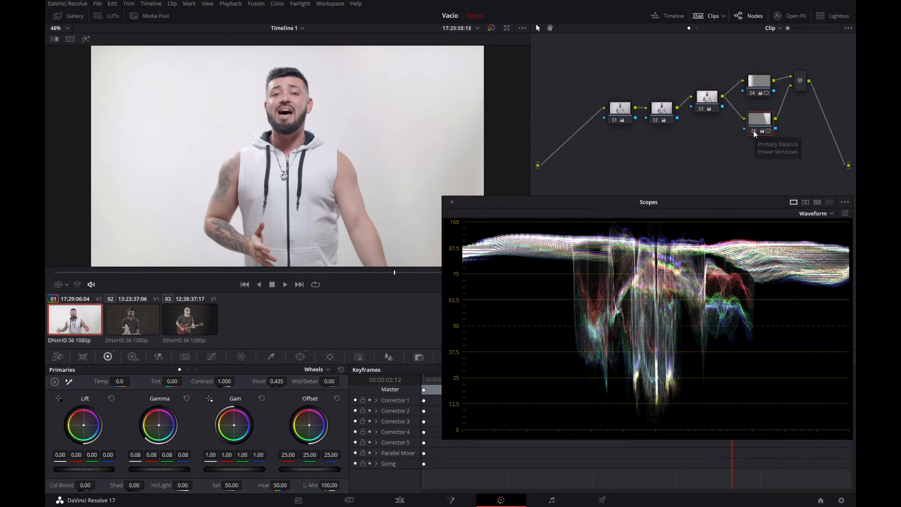
Compare the right-side background and its waveform with node 05 disabled and enabled
left_click_drag(652, 206, 360, 239)
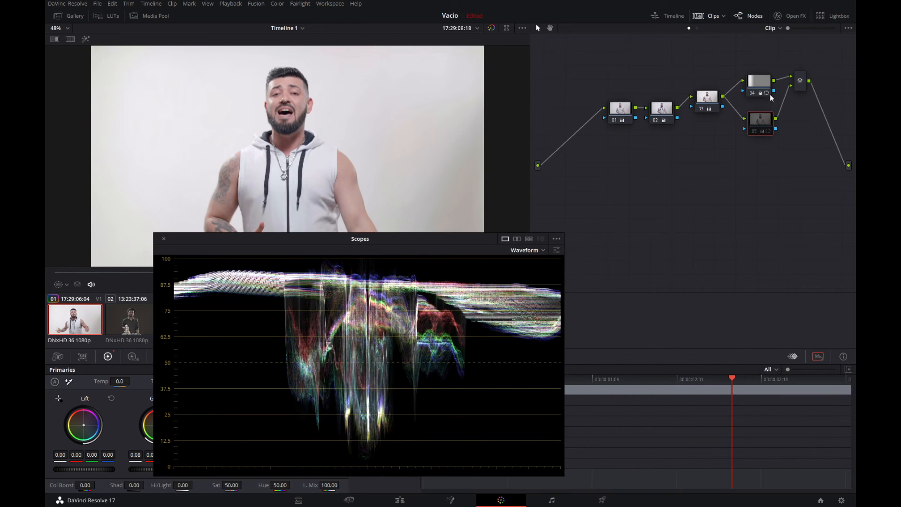
left_click(753, 130)
left_click(753, 131)
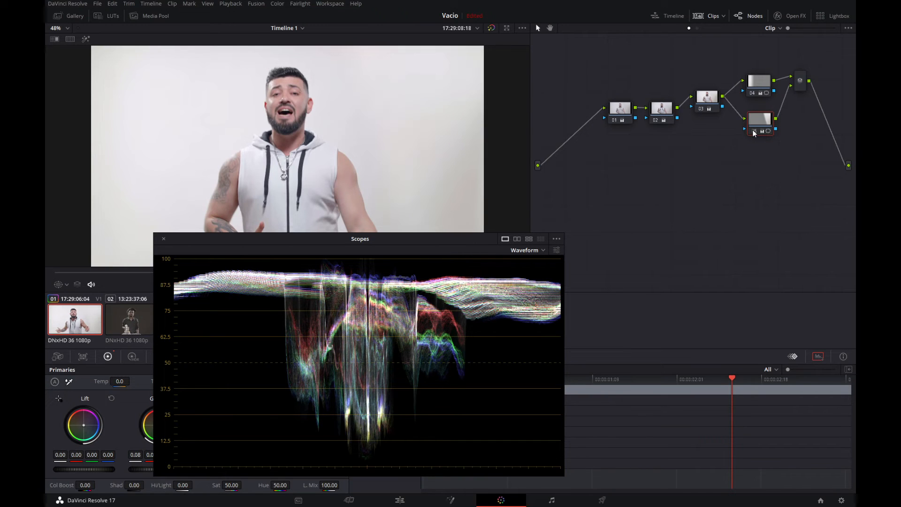
left_click_drag(454, 241, 705, 191)
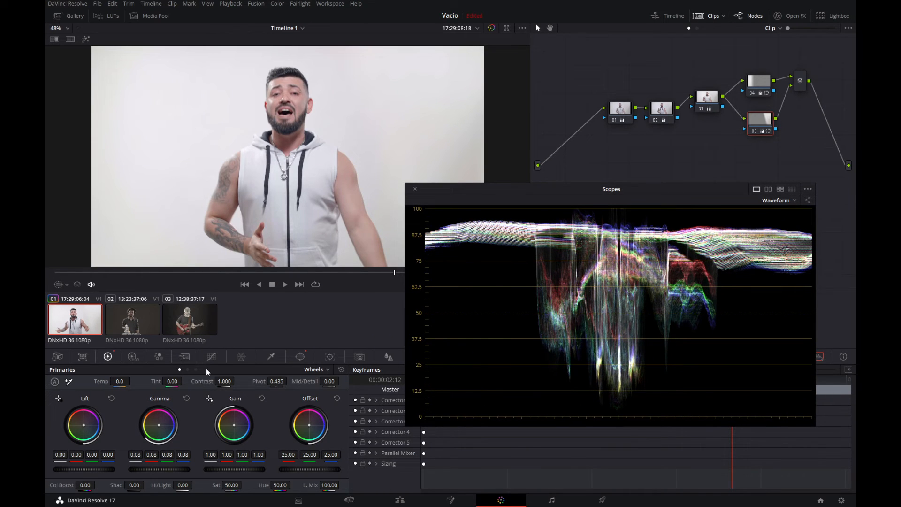
Flatten the right-side background in node 05 with a two-point custom curve that raises the midtones and holds the highlights down
left_click(222, 357)
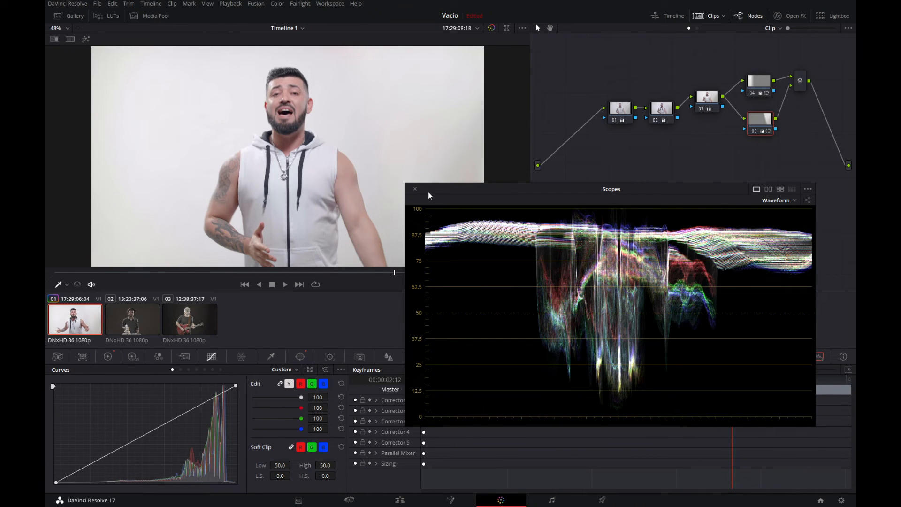
left_click_drag(428, 195, 454, 222)
left_click(454, 213)
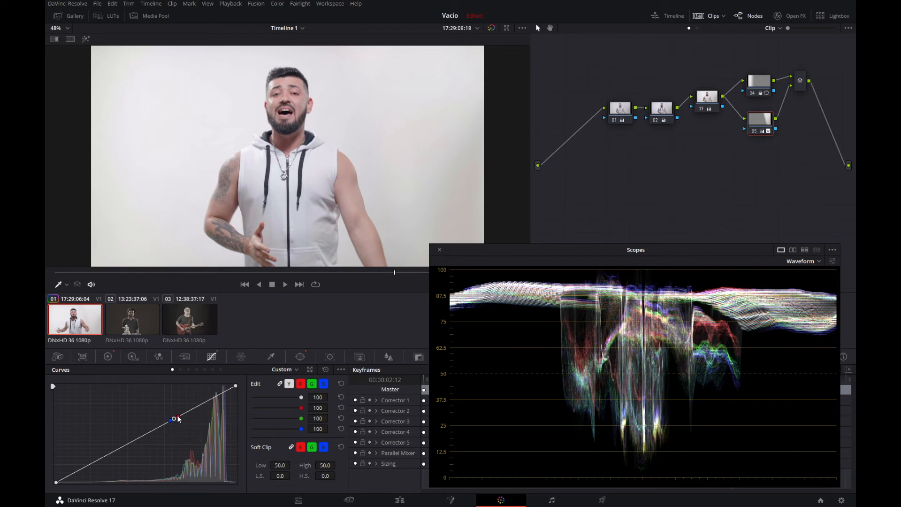
left_click_drag(594, 250, 548, 144)
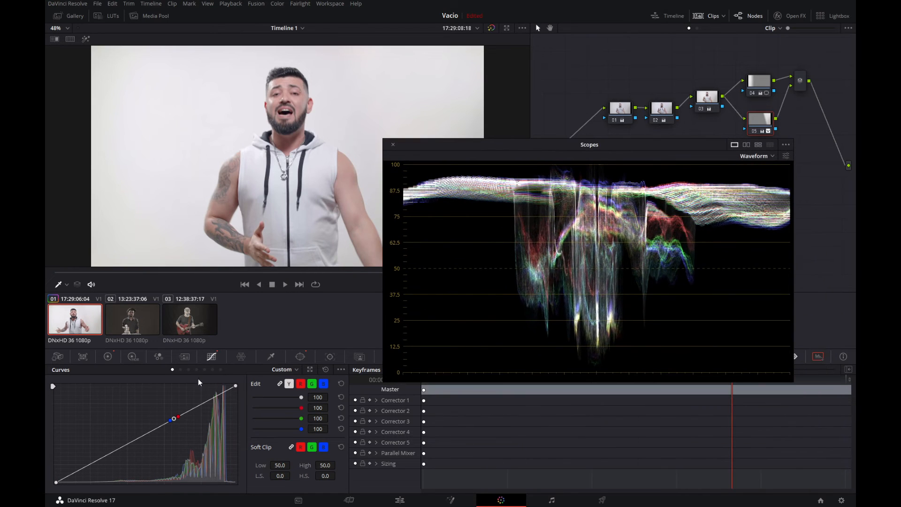
left_click_drag(174, 421, 218, 398)
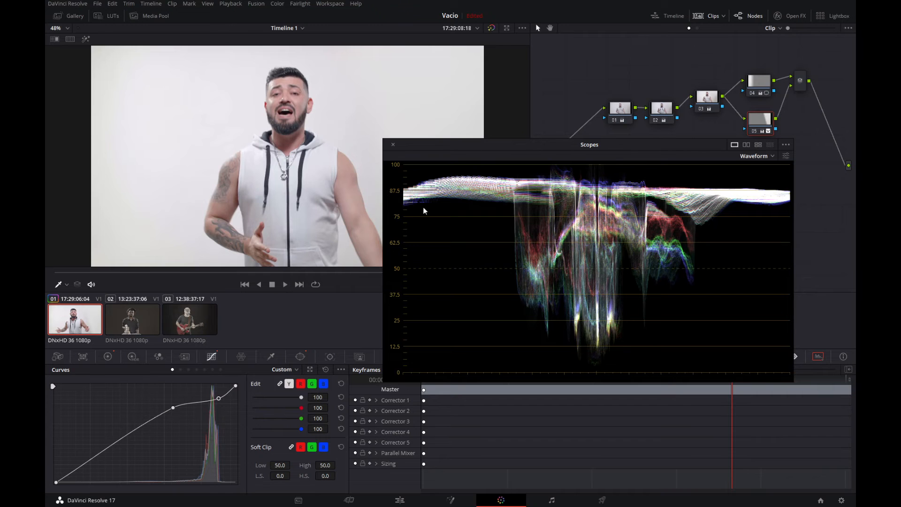
left_click_drag(466, 144, 489, 258)
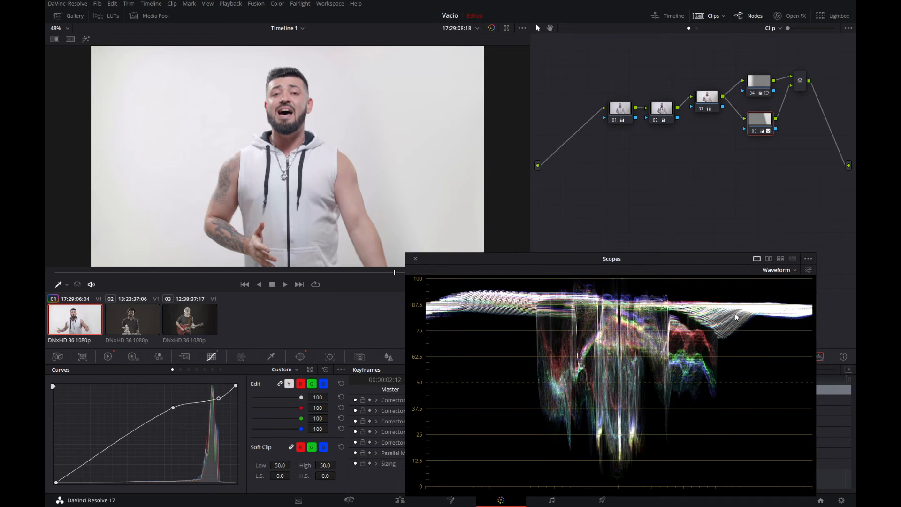
Even out the left-side background in node 04 with a custom curve that lifts the midtones and restrains the highlights
left_click(757, 83)
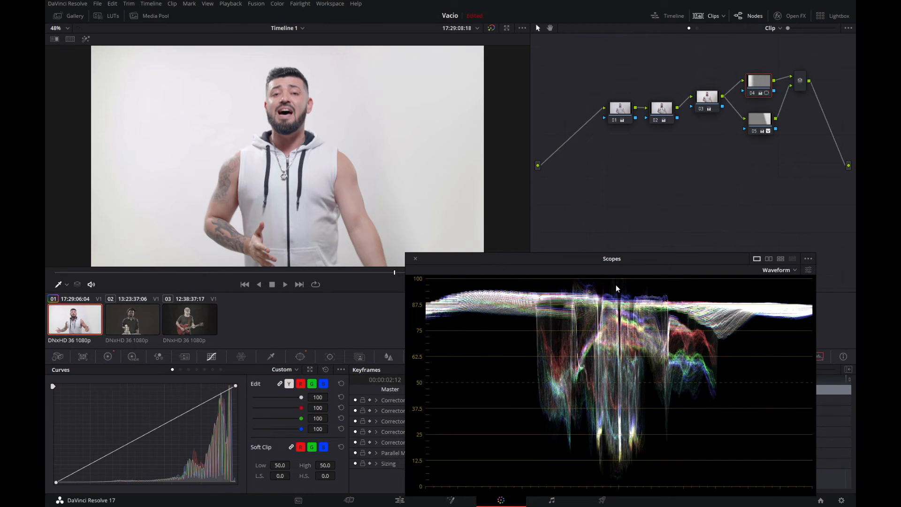
left_click(210, 398)
mouse_move(210, 399)
left_mouse_down()
mouse_move(162, 411)
mouse_move(218, 395)
left_mouse_up()
left_click(192, 402)
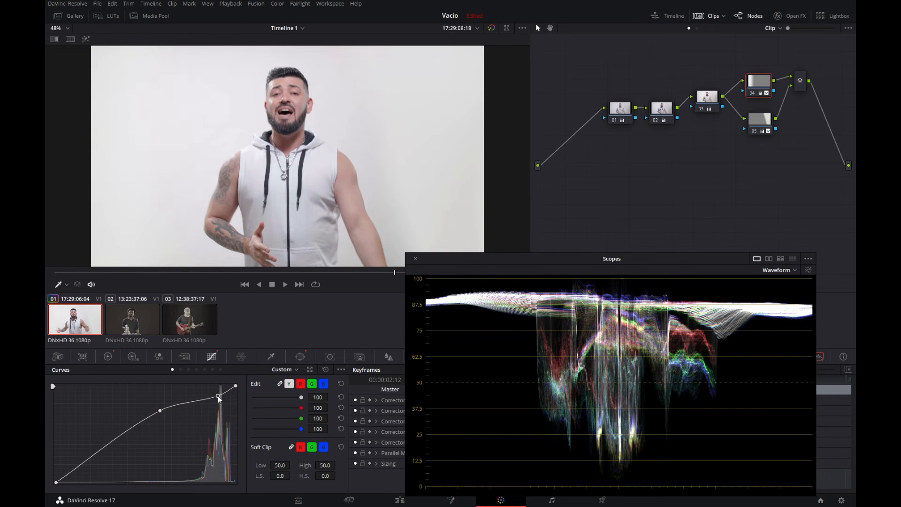
left_click_drag(164, 409, 164, 409)
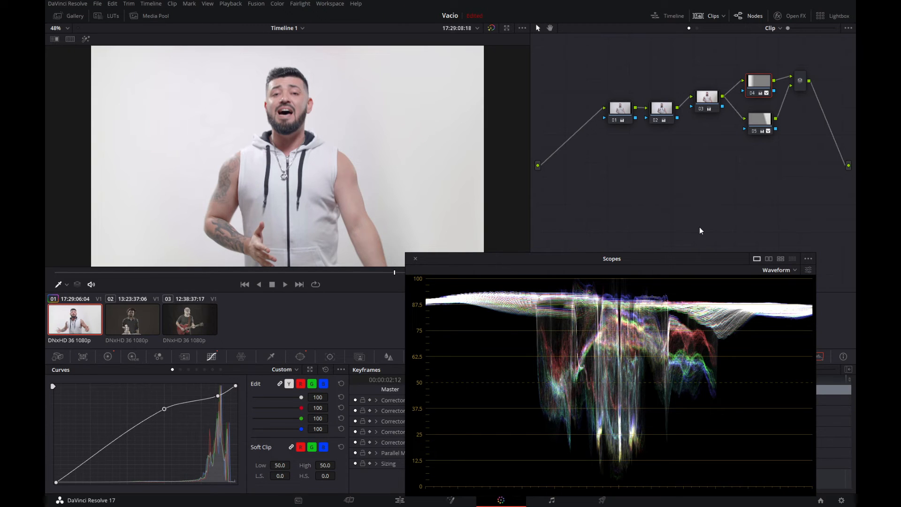
Compare the first clip with nodes 04 and 05 disabled and enabled, look at the second clip, and check the first in playback
left_click(753, 130)
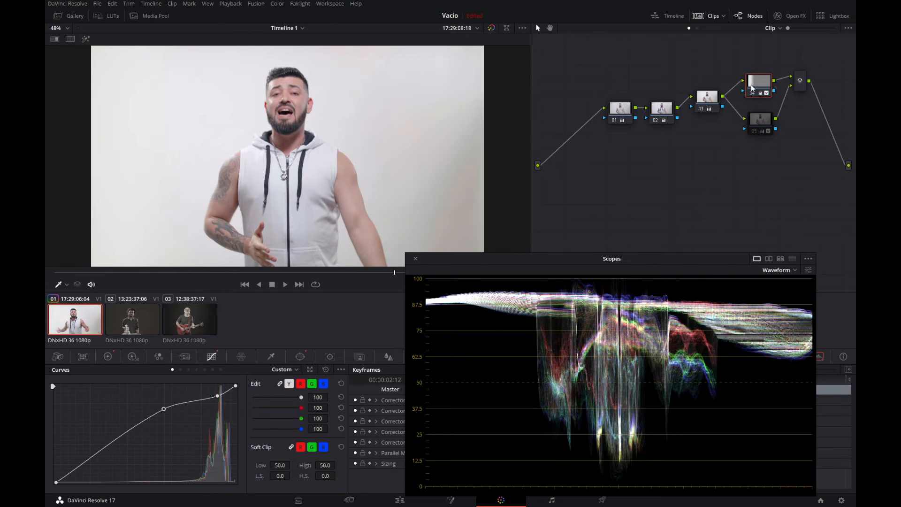
left_click(754, 131)
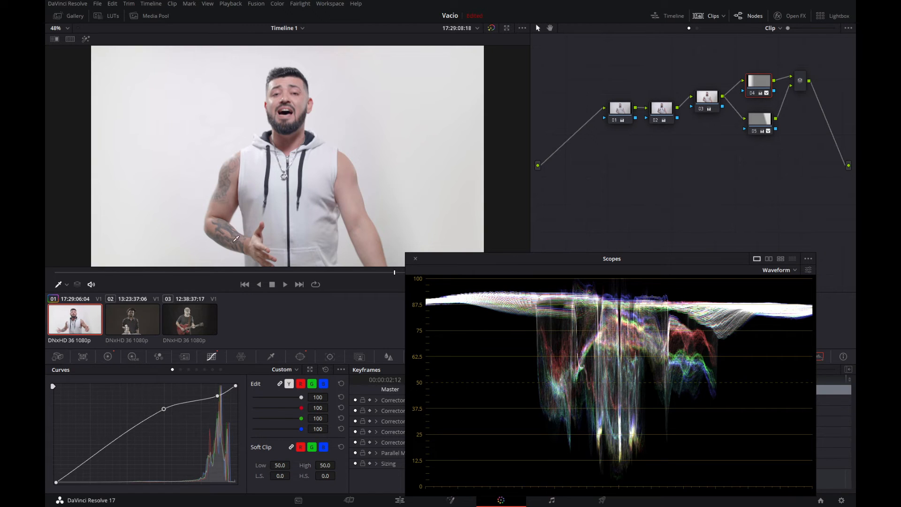
left_click(754, 130)
left_click(751, 92)
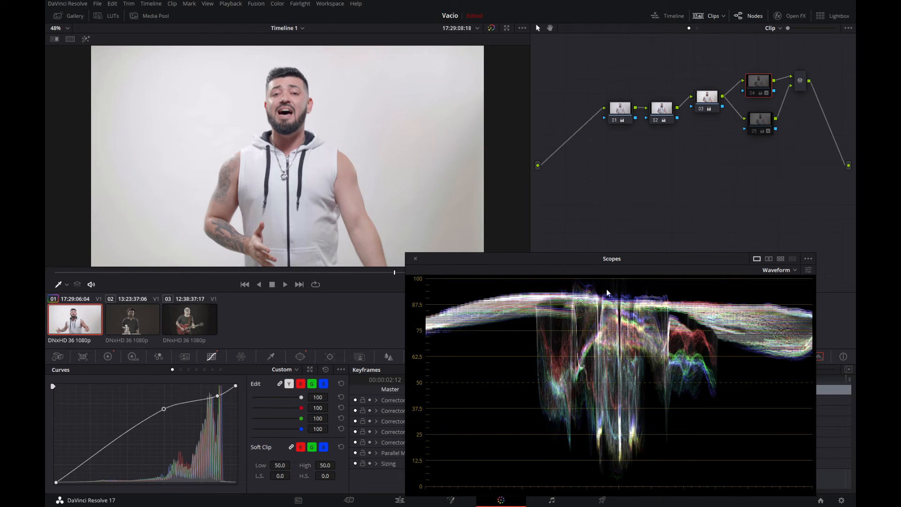
left_click(134, 322)
left_click_drag(483, 257, 503, 190)
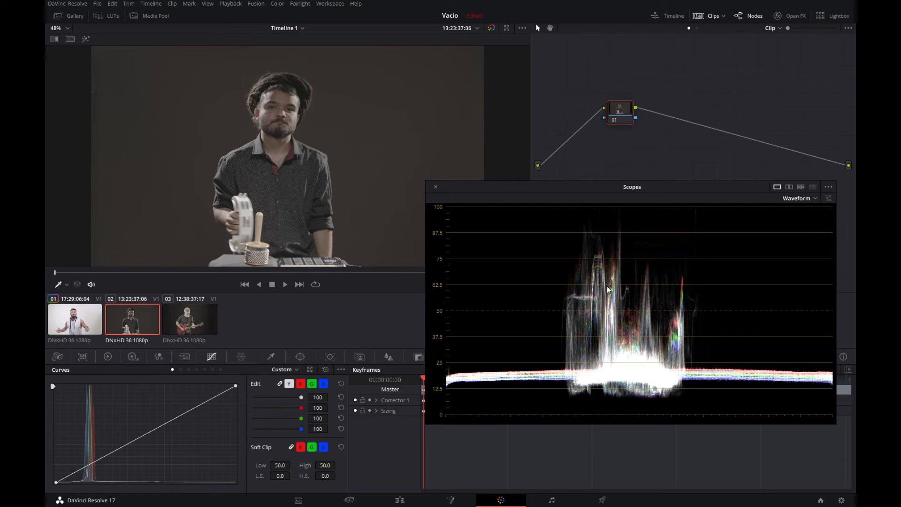
left_click(86, 329)
key("space")
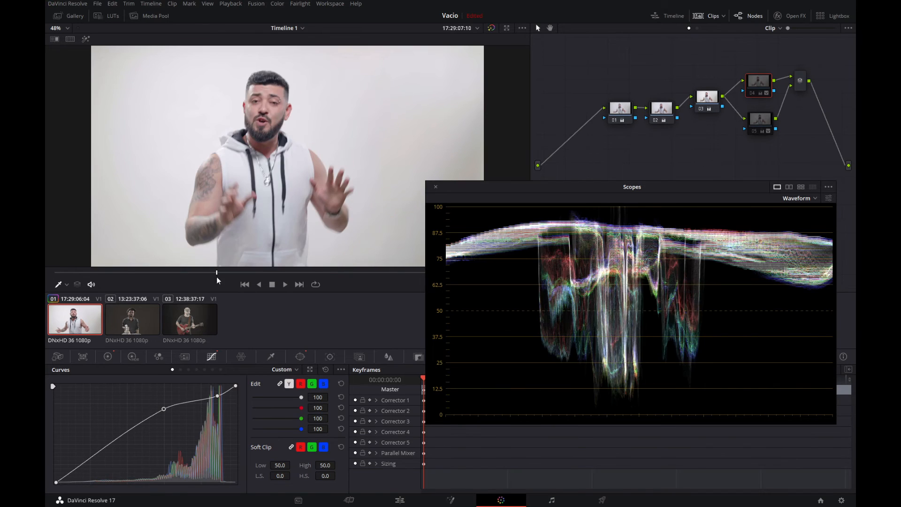
left_click(754, 131)
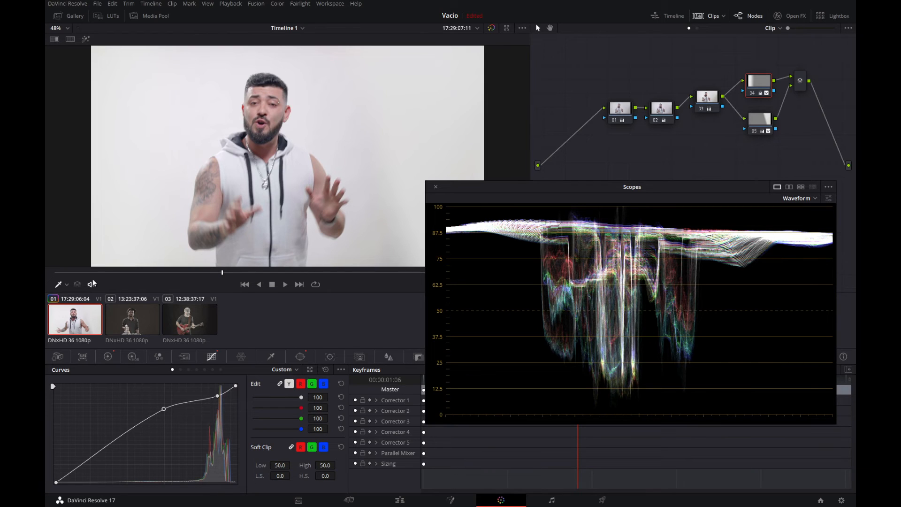
Set the saturation to 100 in the second clip's first node and add a serial node after it
left_click(140, 322)
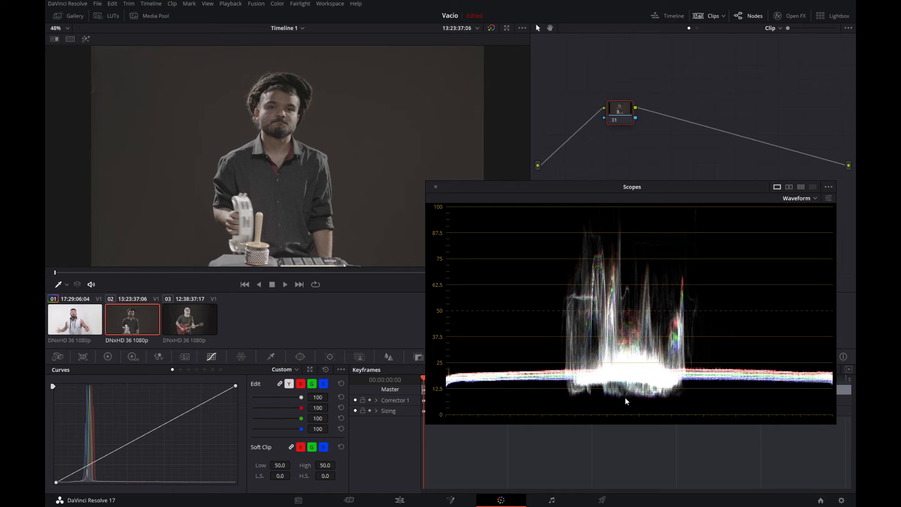
left_click(108, 356)
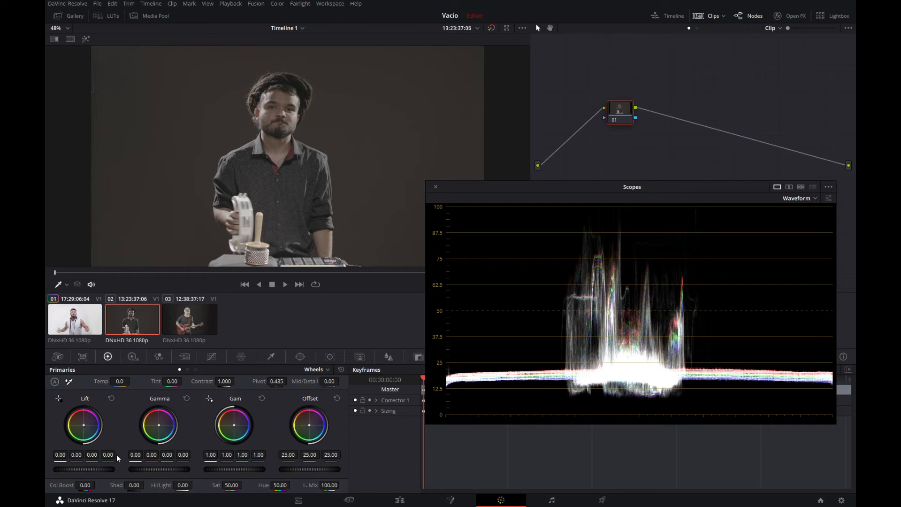
left_click_drag(228, 485, 277, 485)
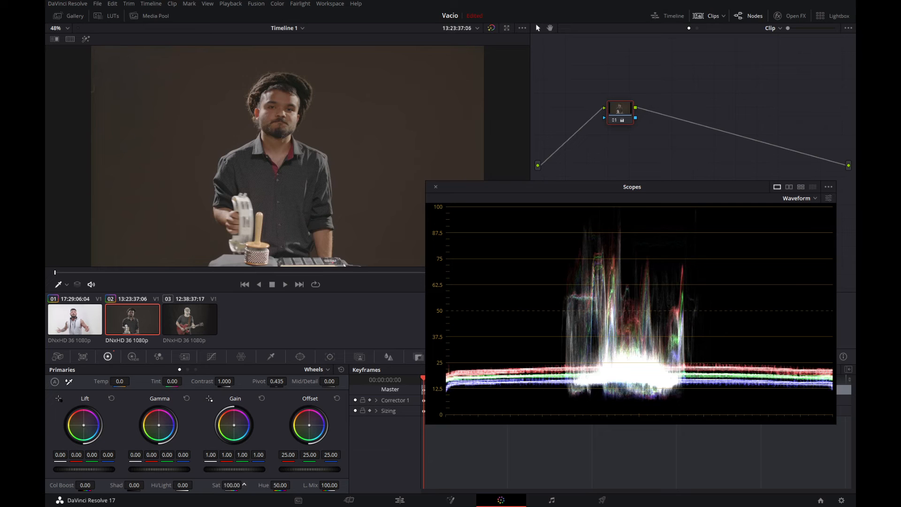
key("alt+s")
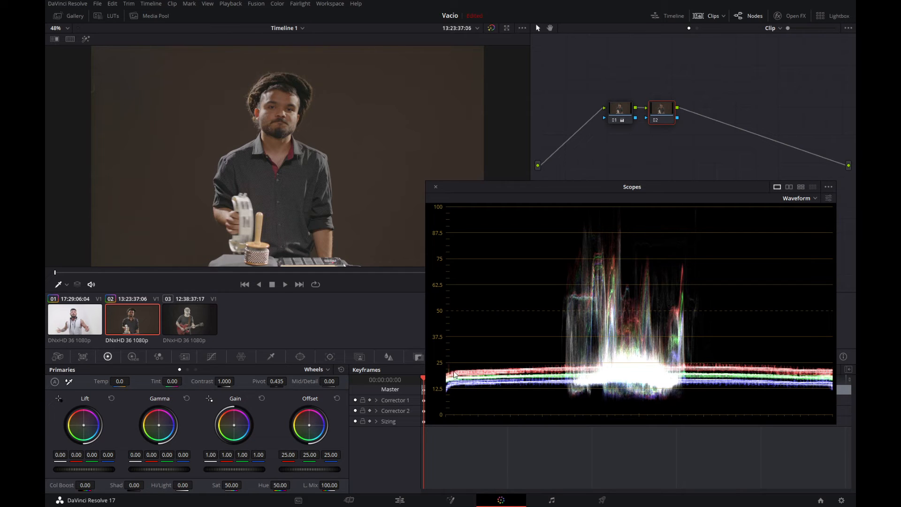
Try a lift of -0.07 in node 02, reset it, and neutralize the dark background with red lift -0.02 and blue lift 0.01
left_click_drag(106, 469, 83, 468)
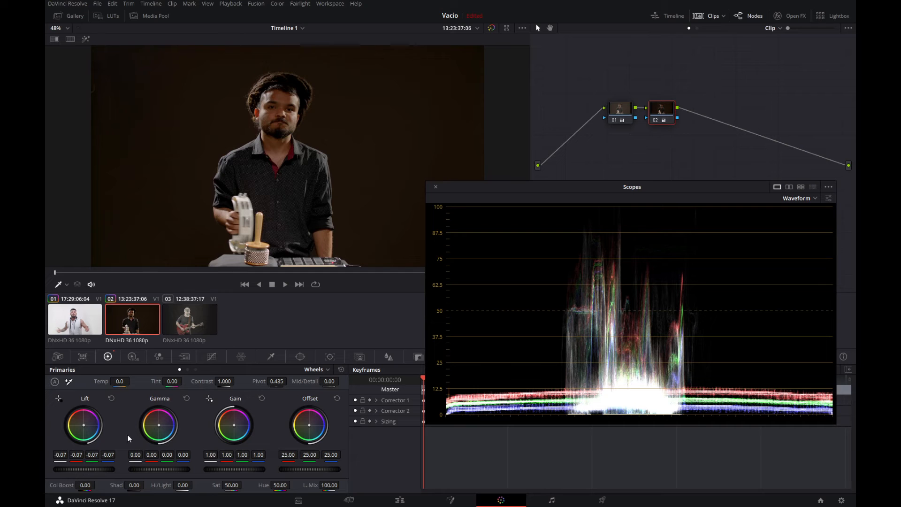
left_click(109, 399)
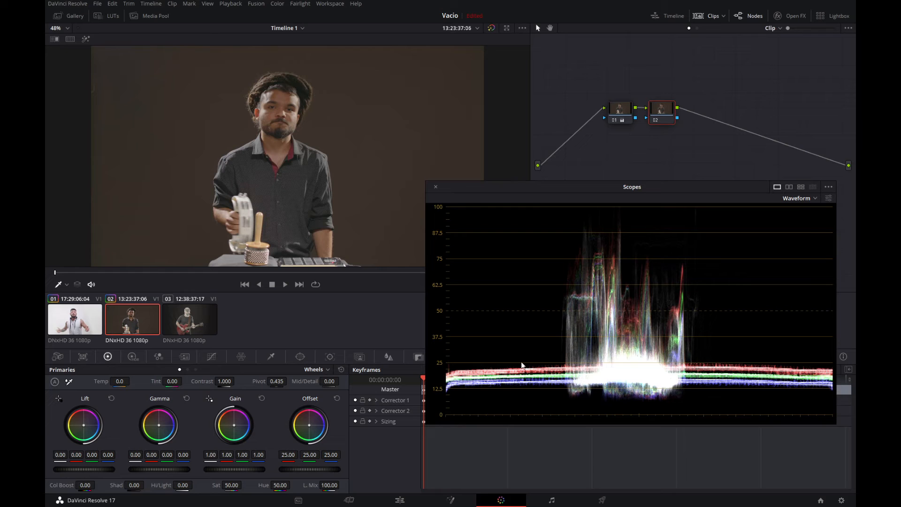
left_click_drag(75, 455, 70, 455)
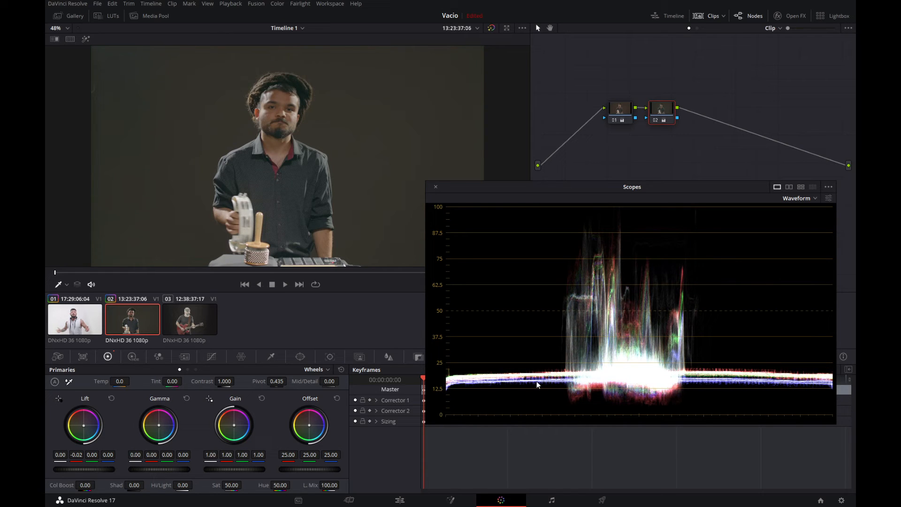
left_click_drag(101, 457, 104, 458)
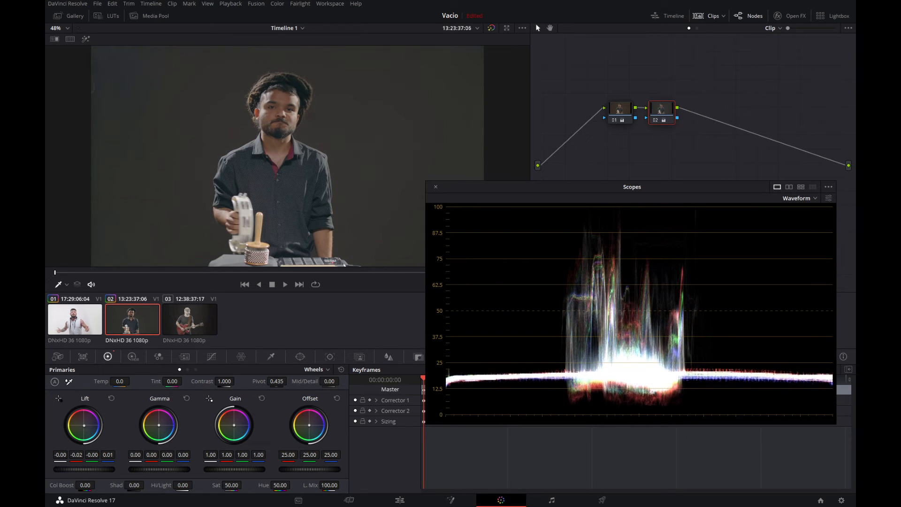
Add a third serial node and darken the image in it with a lift of -0.05
key("alt+s")
left_click_drag(95, 467, 76, 469)
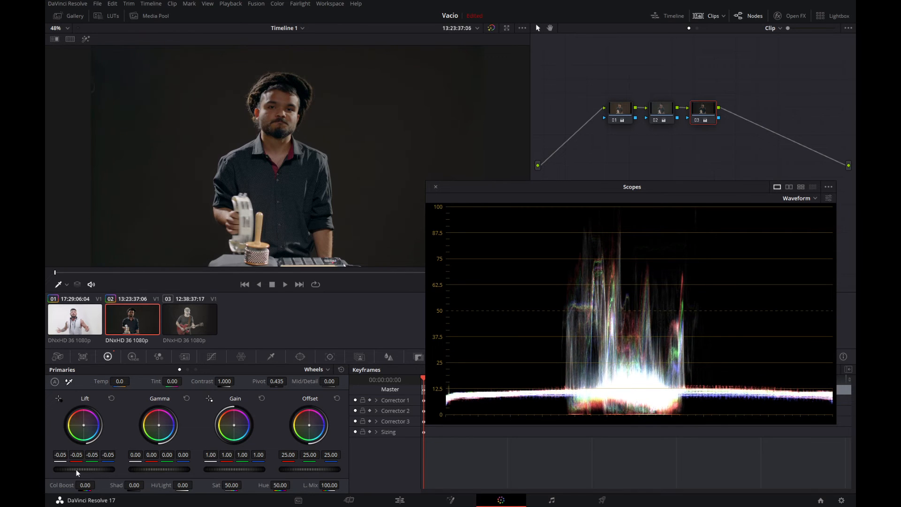
Compare the dark background's color cast and waveform with node 02 disabled and enabled
left_click(654, 119)
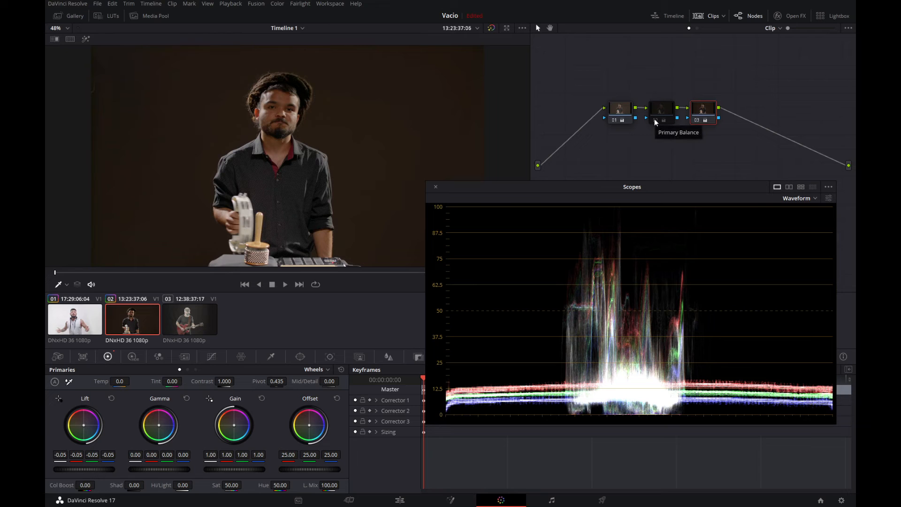
left_click(654, 119)
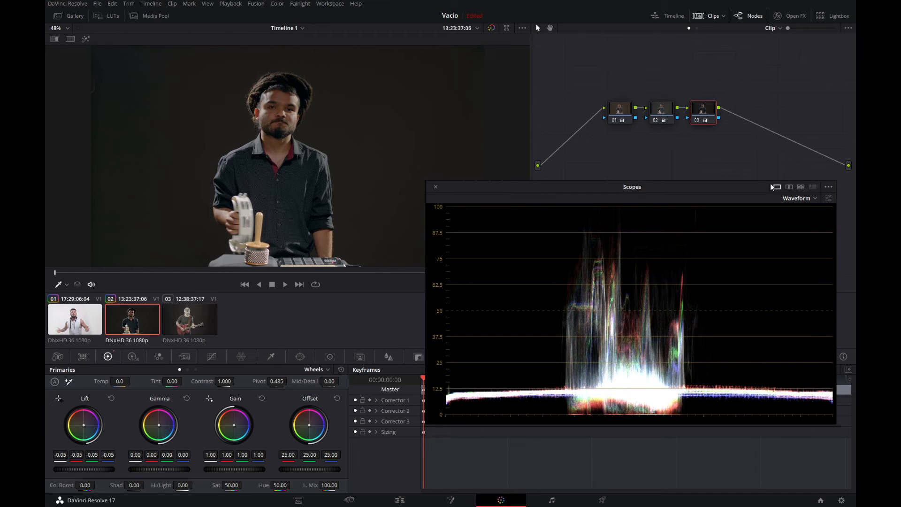
left_click(655, 120)
left_click(654, 119)
left_click(654, 119)
left_click(654, 119)
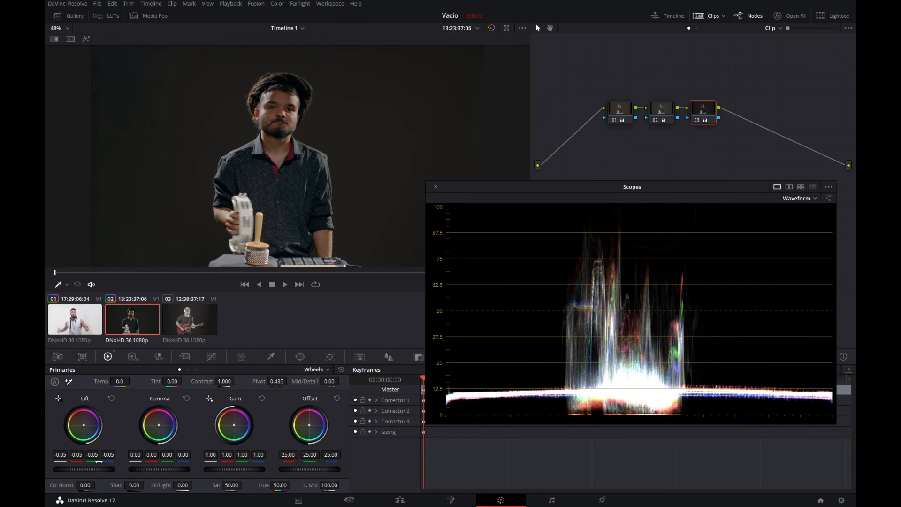
Raise the third node's lift to -0.02
left_click_drag(89, 469, 99, 468)
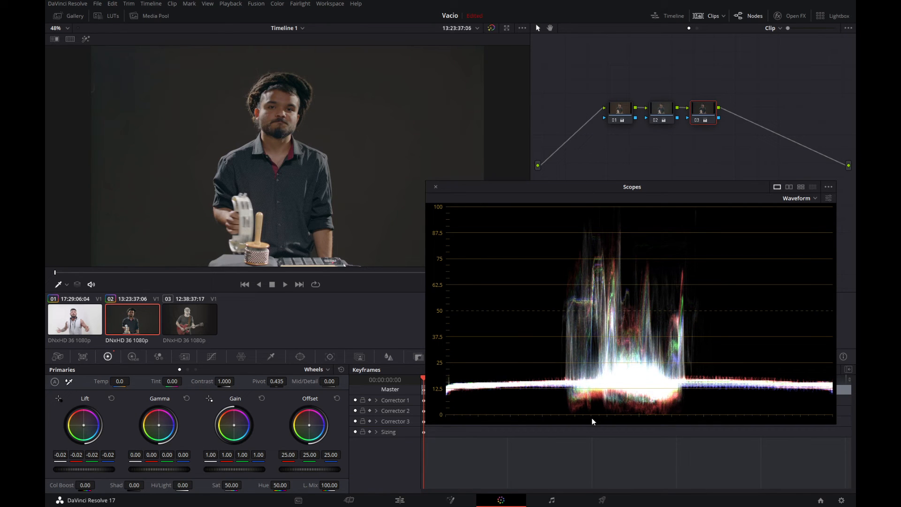
Draw a circular window around the man in the third node with size 53.72, aspect 33.02 and softness 3.33, and hide its outline
left_click(300, 357)
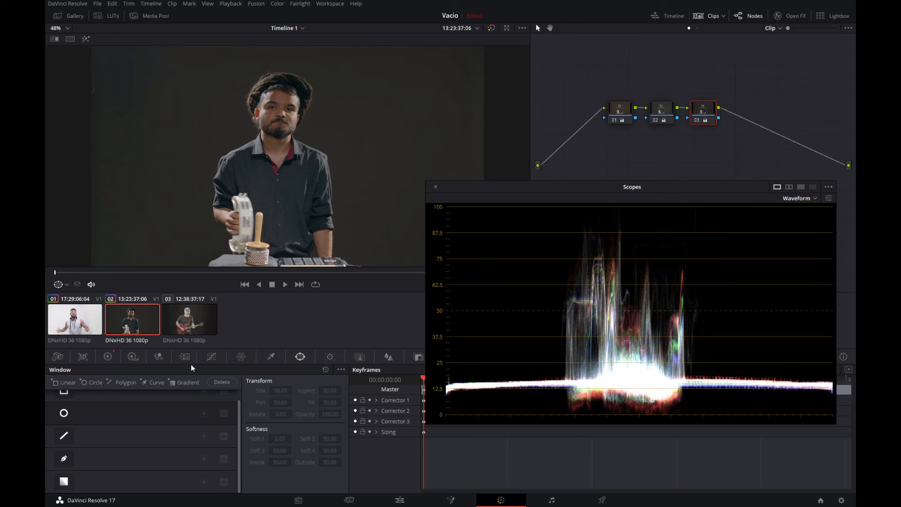
left_click(67, 415)
left_click_drag(291, 175, 271, 209)
left_click_drag(268, 139, 275, 85)
left_click(66, 414)
left_click(66, 415)
left_click_drag(247, 207, 248, 187)
left_click_drag(334, 177, 346, 179)
left_click_drag(339, 179, 343, 178)
left_click_drag(285, 193, 297, 193)
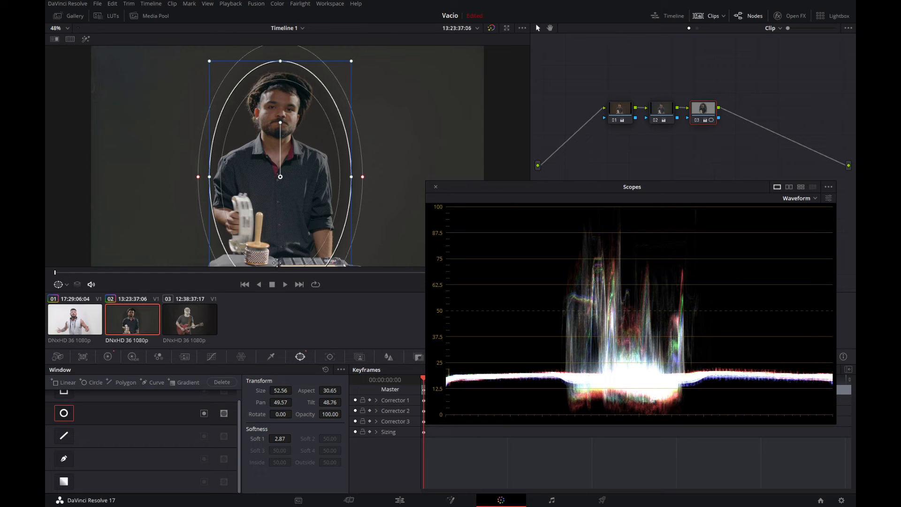
left_click_drag(363, 177, 311, 190)
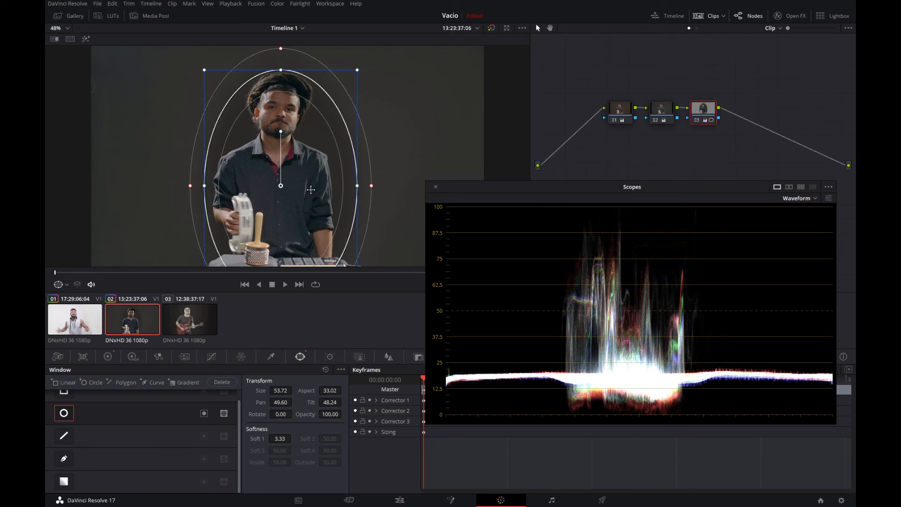
left_click(59, 284)
left_click(68, 298)
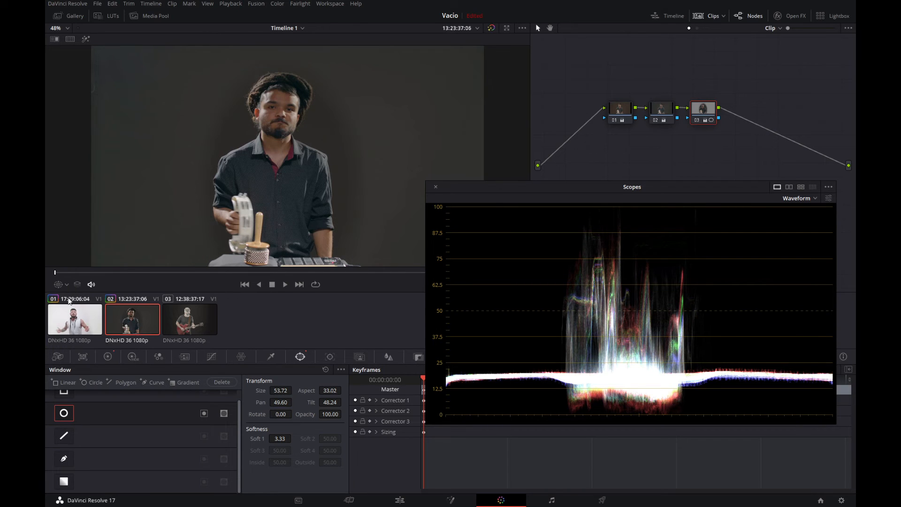
Lower the third node's lift to -0.04 and invert the circular window so the correction affects the background
left_click(111, 357)
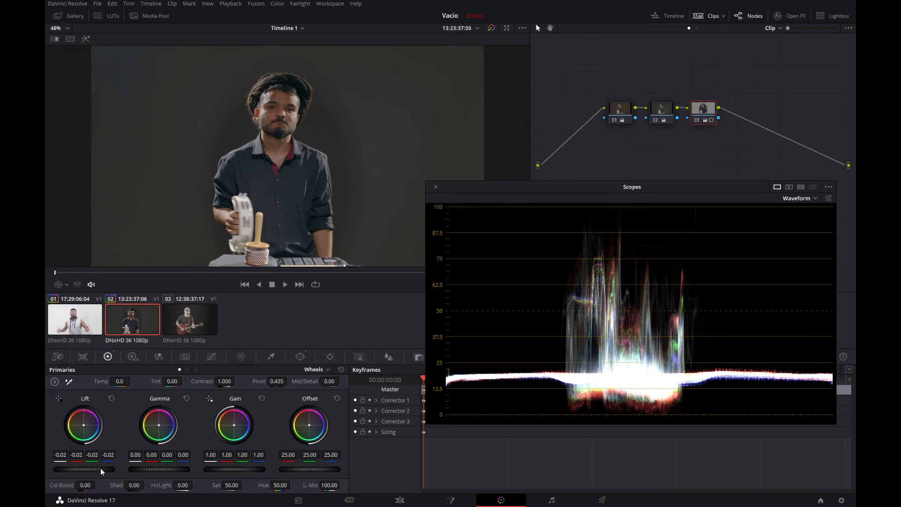
mouse_move(106, 468)
left_mouse_down()
mouse_move(85, 469)
mouse_move(103, 469)
mouse_move(90, 463)
left_mouse_up()
left_click(298, 358)
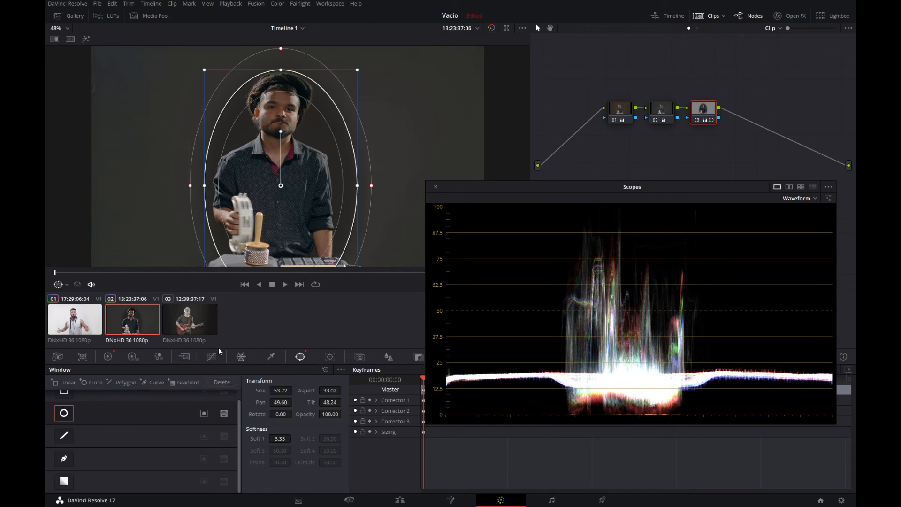
left_click(204, 415)
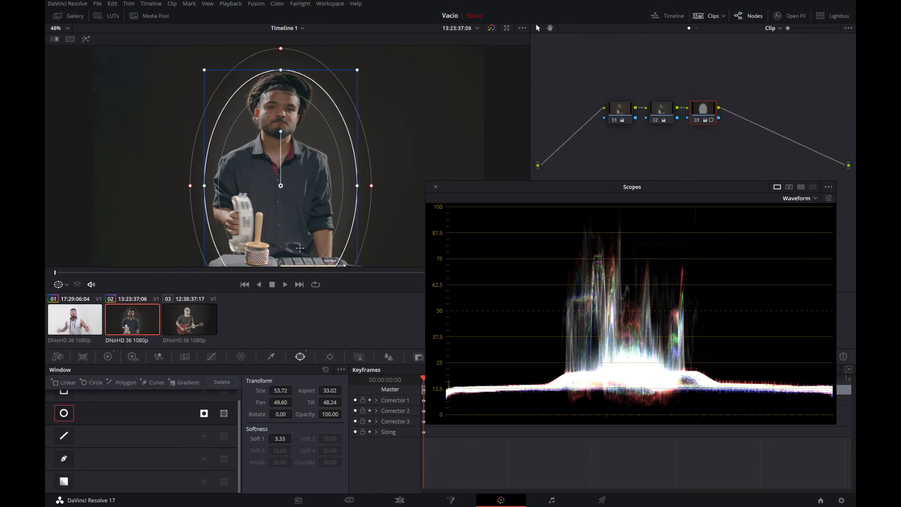
Try darkening the area outside the window with a lift of -0.07, and reset the lift
left_click(108, 357)
left_click(63, 285)
left_click(73, 327)
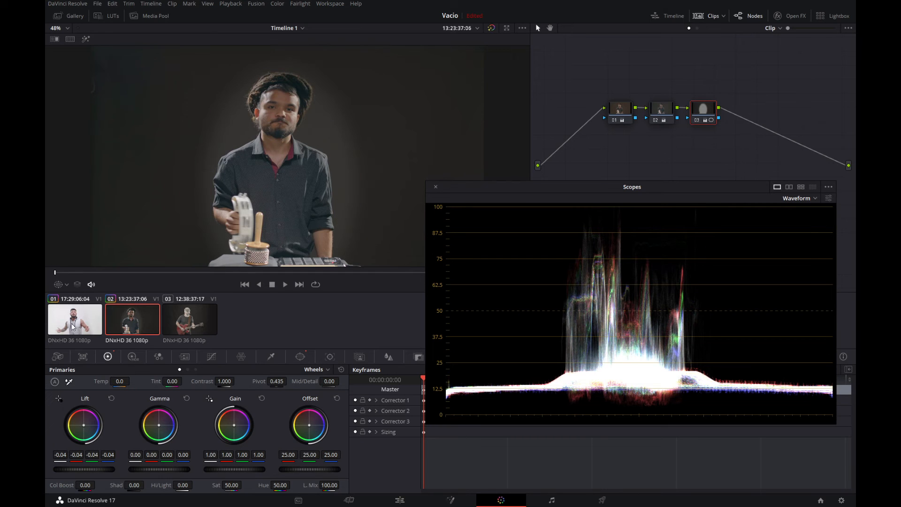
left_click_drag(79, 469, 70, 469)
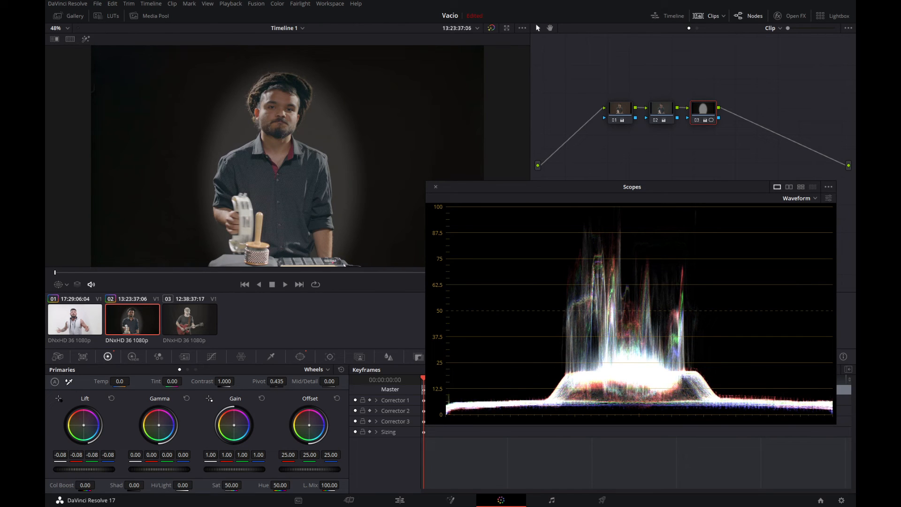
left_click_drag(70, 469, 73, 469)
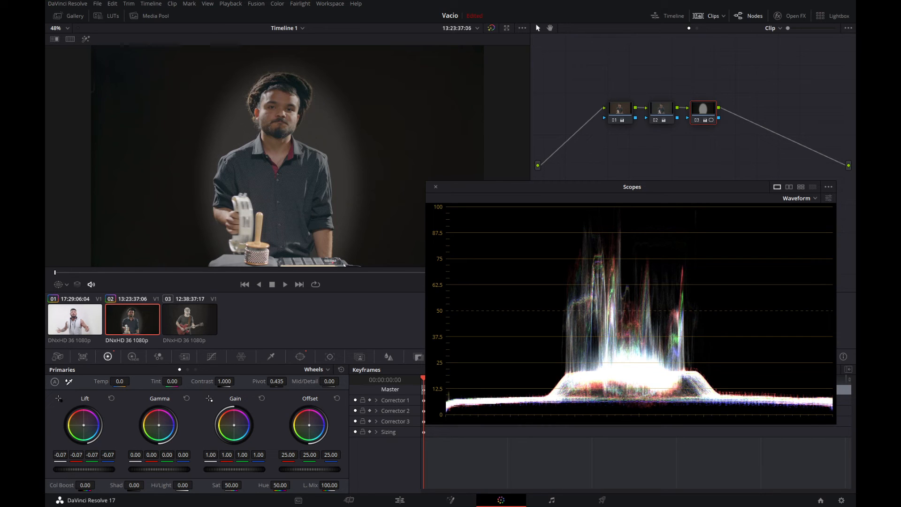
left_click(112, 398)
Insert a serial node between node 02 and the window node, and darken its image with a lift of -0.05
left_click(660, 120)
left_click(620, 111)
left_click(667, 111)
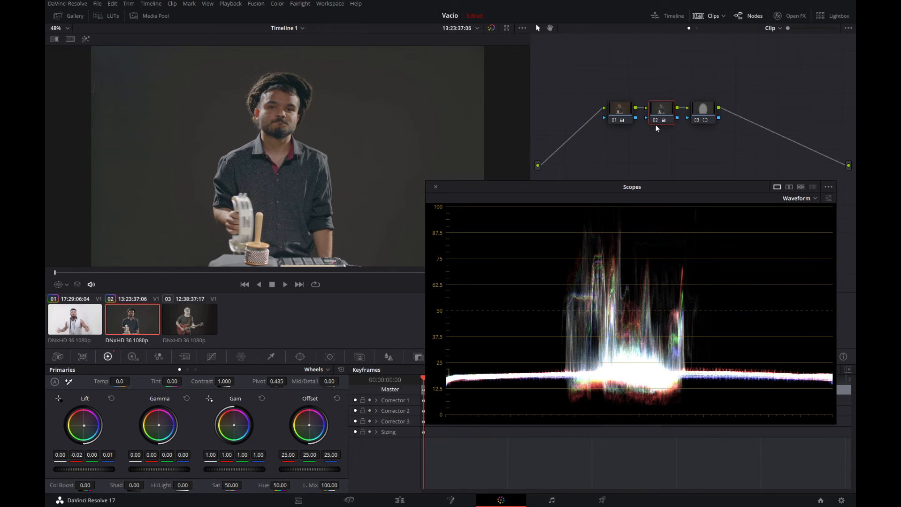
key("alt+s")
left_click_drag(710, 112, 747, 112)
left_click_drag(704, 145, 701, 117)
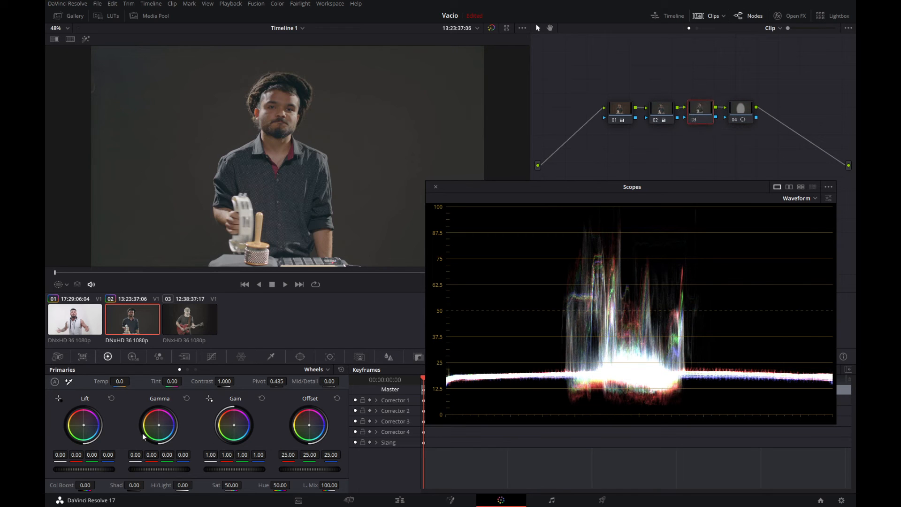
left_click_drag(84, 469, 64, 470)
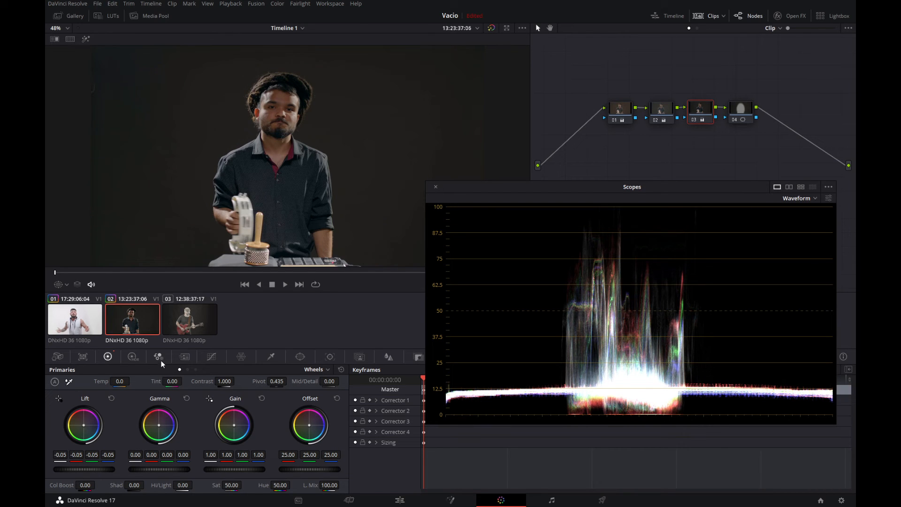
Set the log wheels' low range to 0.05 in node 03 and raise the log shadows to 0.77
left_click(196, 369)
left_click_drag(285, 382, 253, 381)
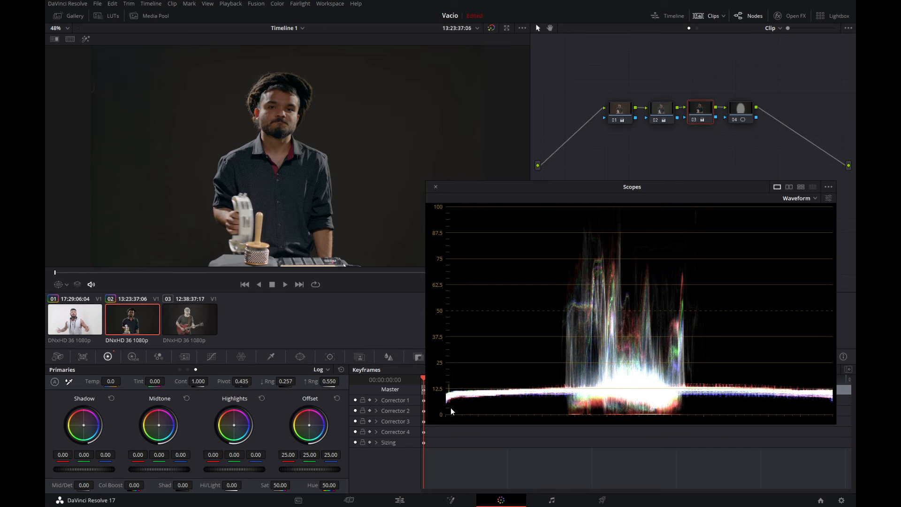
double_click(285, 381)
key("BackSpace")
key("BackSpace")
key("BackSpace")
key("BackSpace")
key("BackSpace")
type("0.05")
key("Return")
left_click_drag(85, 470, 177, 470)
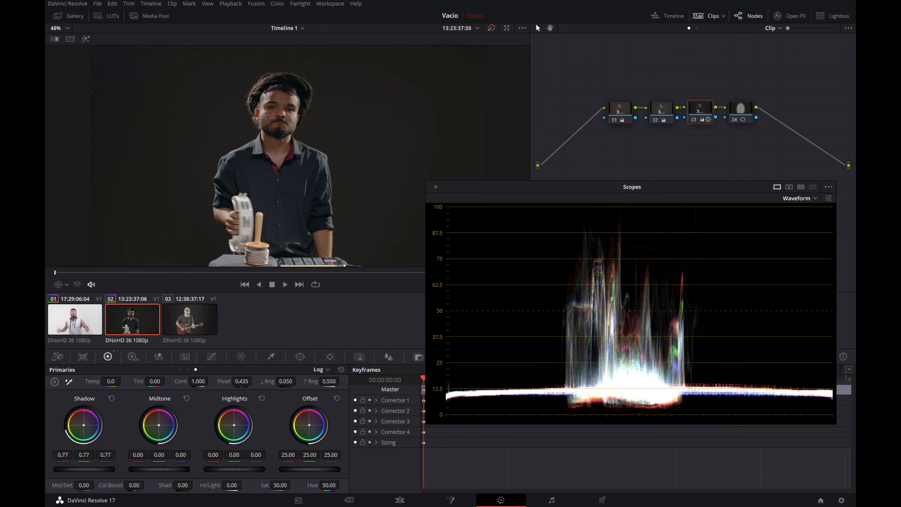
Lower the lift to -0.06 in node 03 and to -0.04 in node 04, comparing node 04 on and off
left_click(180, 370)
left_click_drag(110, 469, 105, 469)
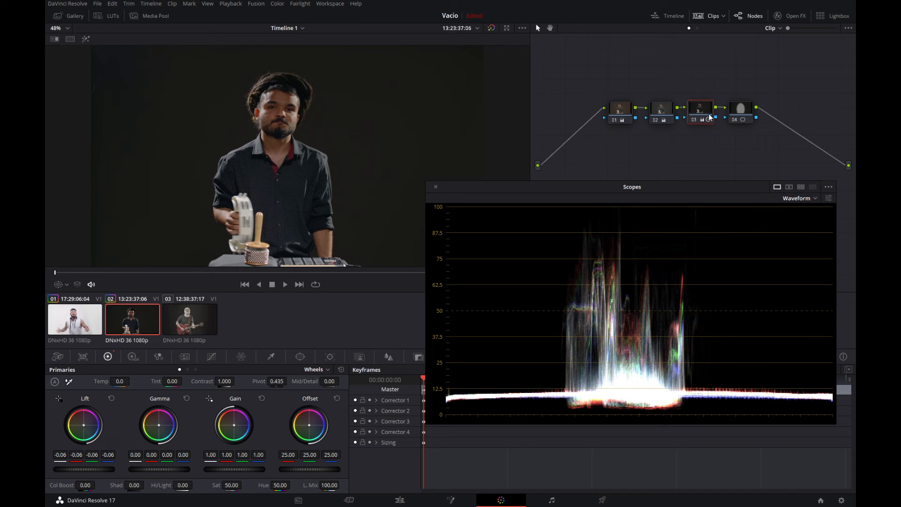
left_click(738, 106)
left_click_drag(104, 467, 79, 469)
key("ctrl+d")
key("ctrl+d")
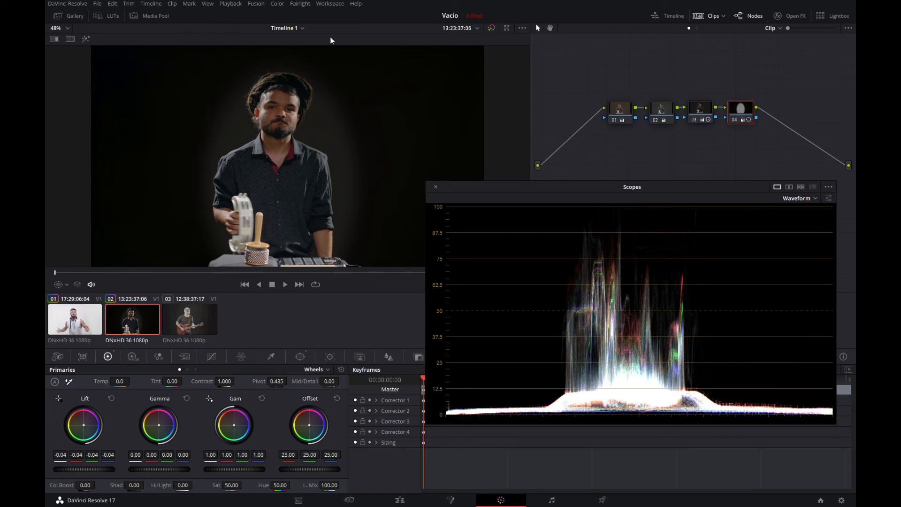
Raise the circular window's softness to 13.91 with its outline hidden, and compare the grade with the ungraded image
left_click(299, 357)
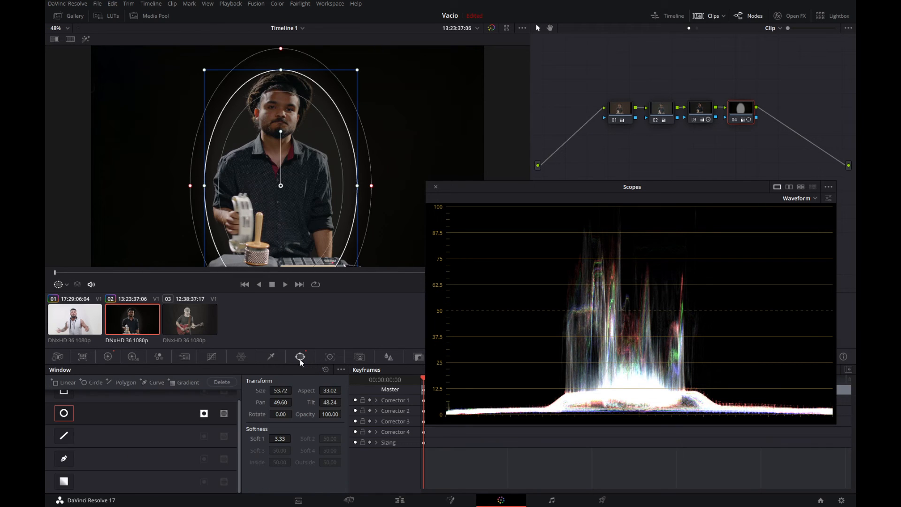
left_click(60, 284)
left_click(71, 298)
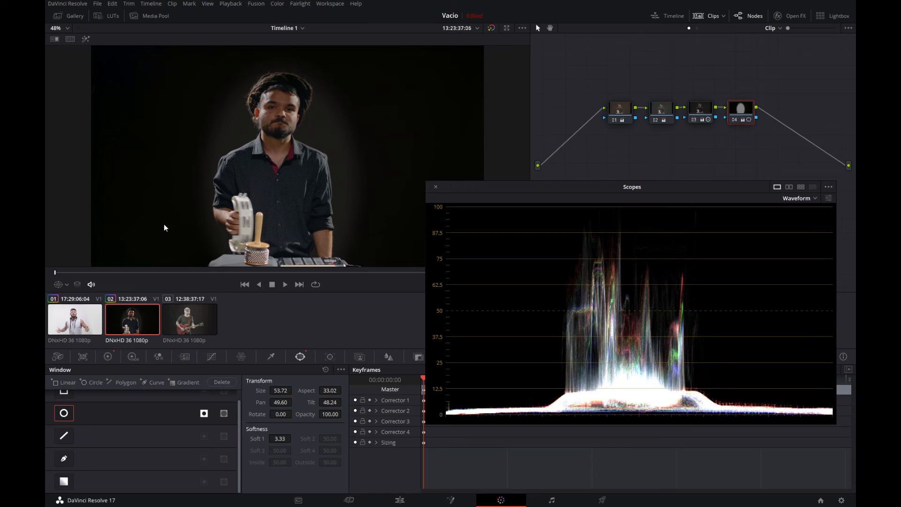
left_click_drag(280, 437, 295, 438)
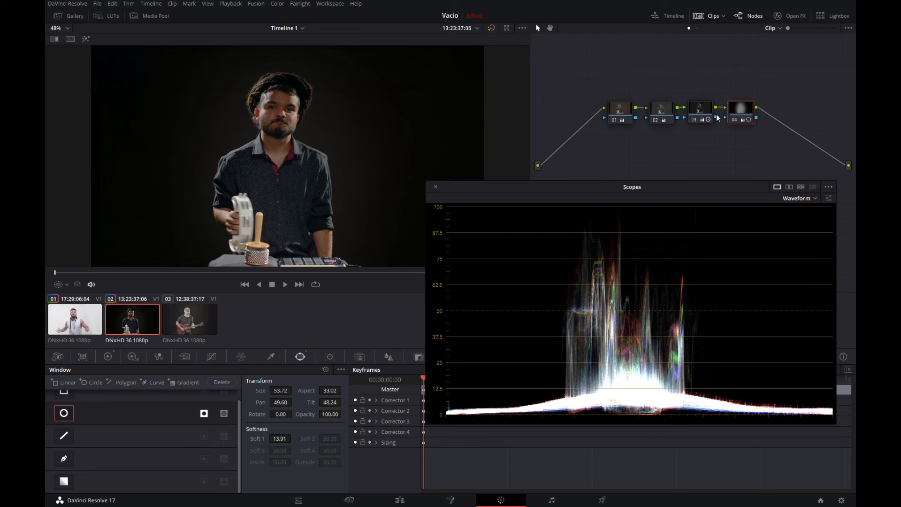
left_click(491, 29)
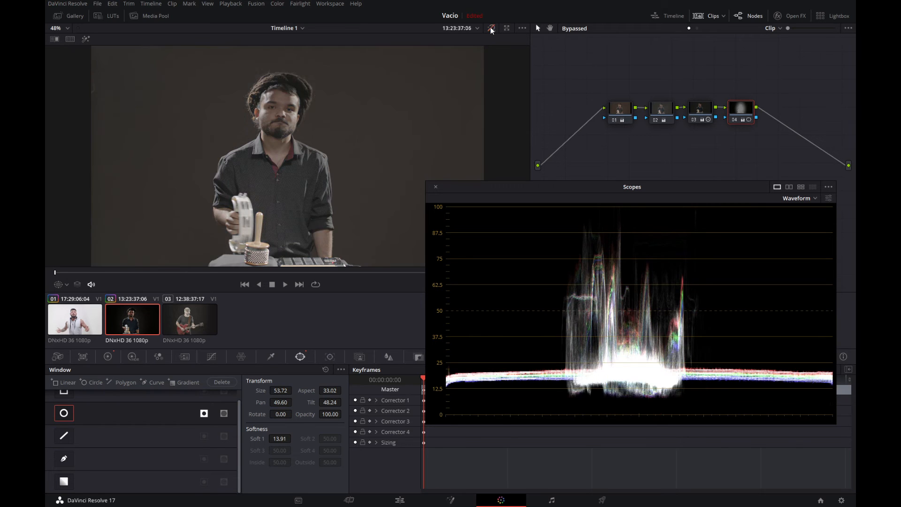
left_click(491, 29)
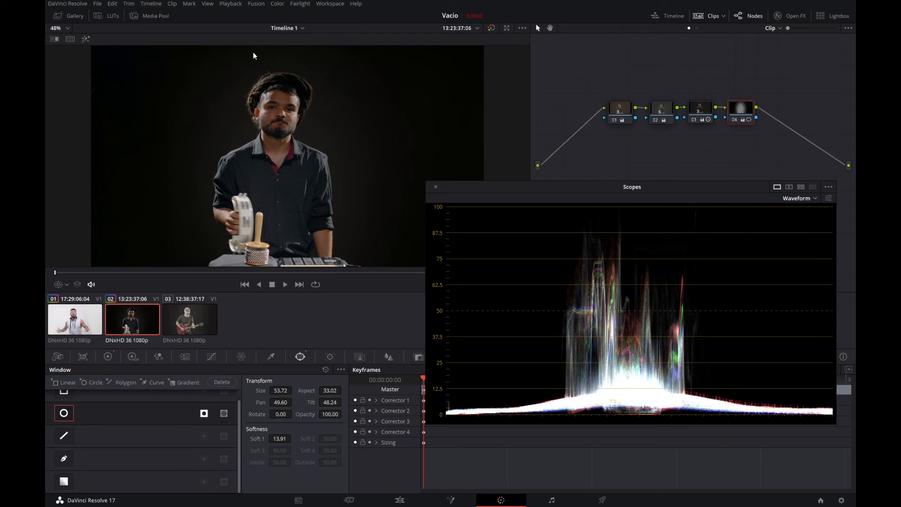
Refine node 03's contrast with gamma 0.07, lift -0.08 and log shadows 0.92
left_click(702, 111)
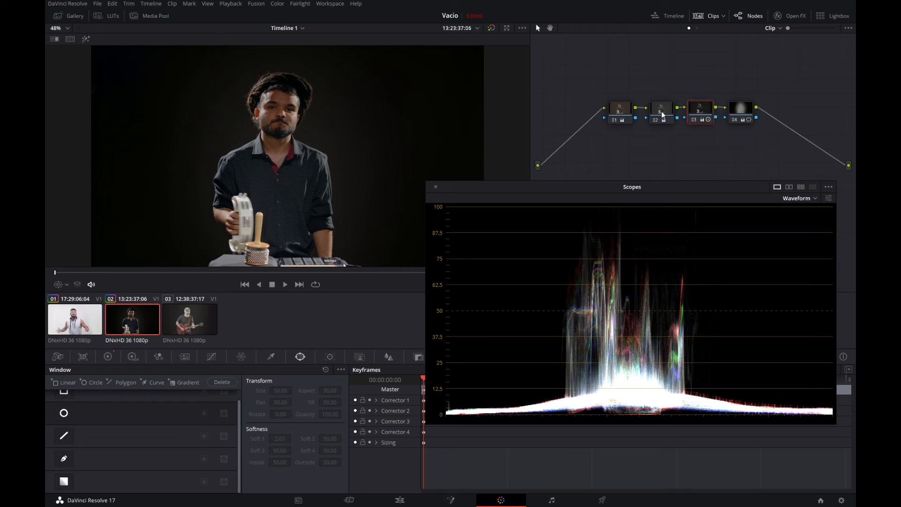
left_click(108, 356)
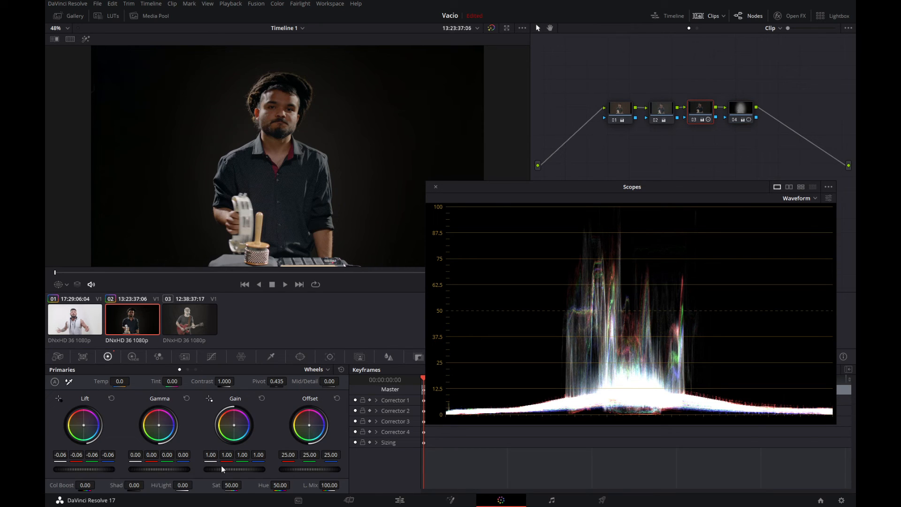
left_click_drag(161, 466, 186, 467)
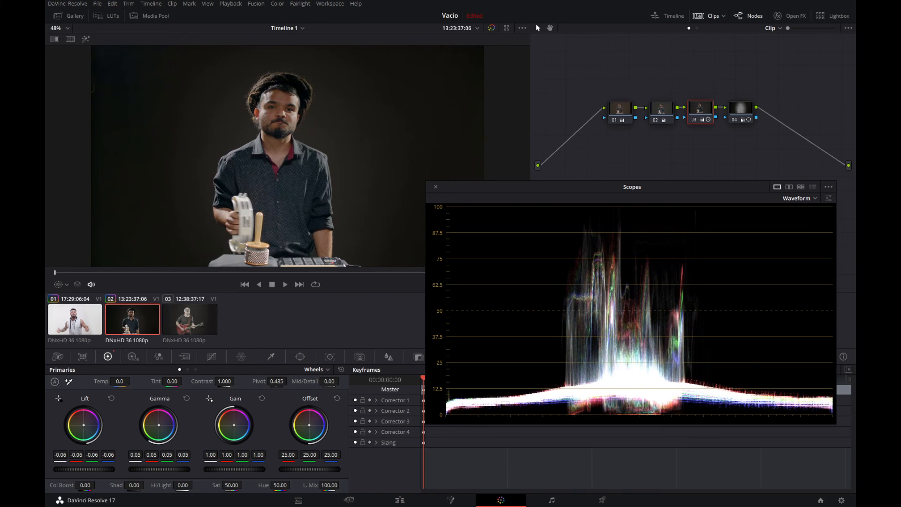
left_click_drag(88, 469, 81, 469)
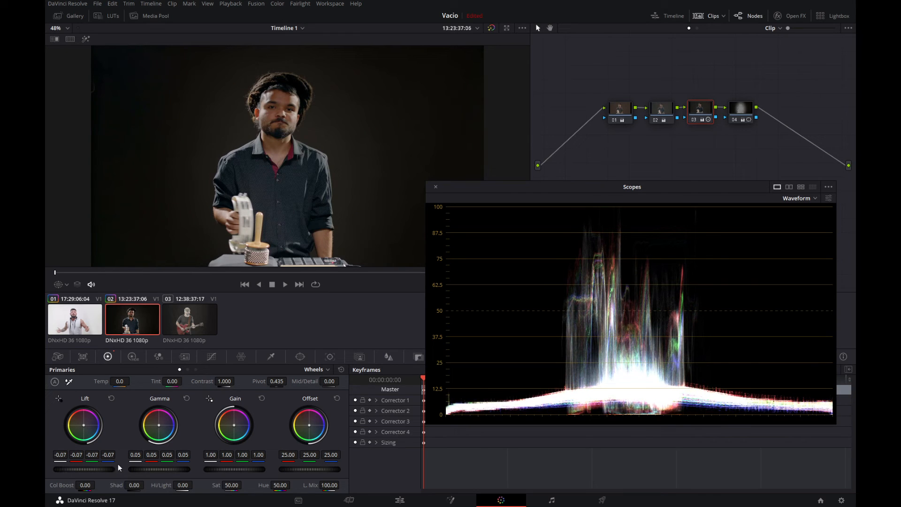
left_click_drag(159, 469, 166, 469)
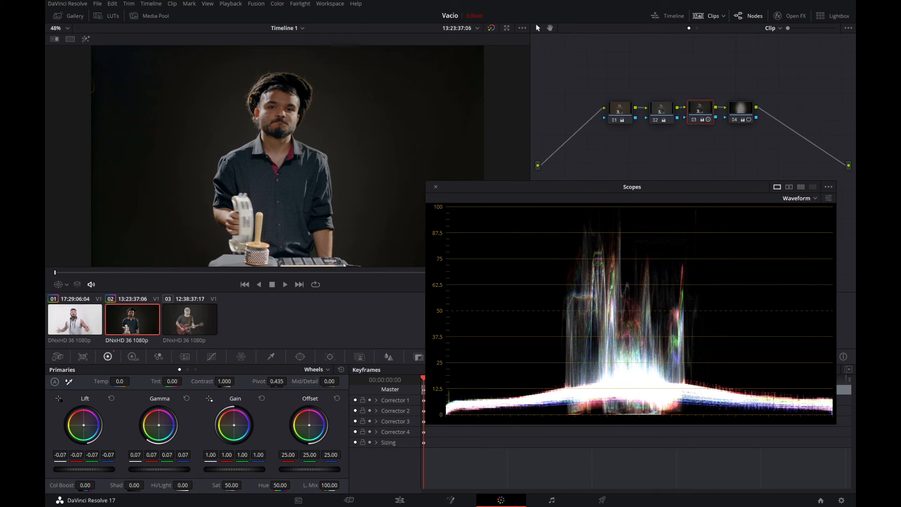
left_click_drag(84, 470, 81, 469)
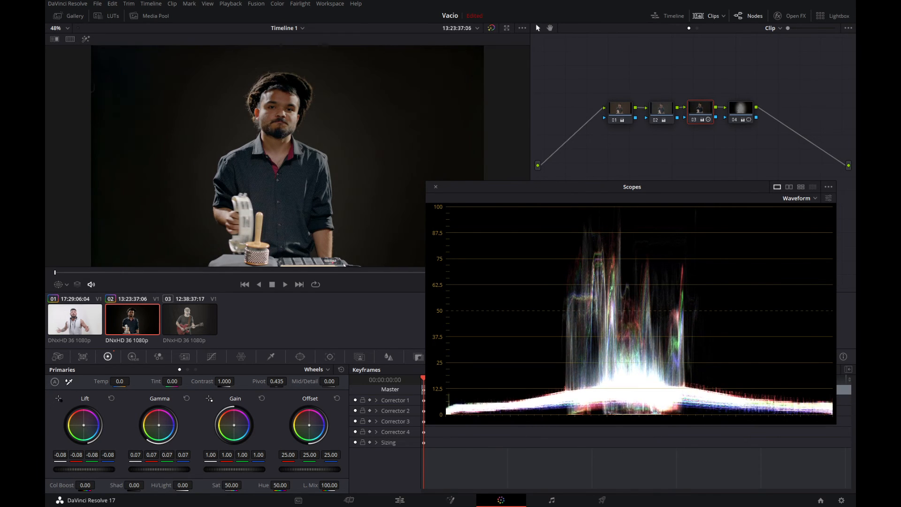
left_click(196, 369)
left_click_drag(99, 469, 109, 470)
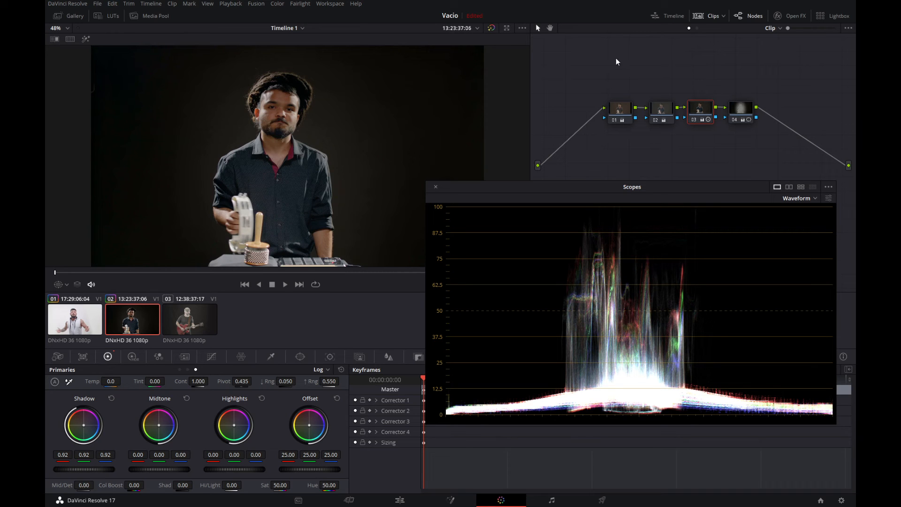
Compare the background and waveform with node 04 off while switching node 03 off and on, and re-enable node 04
left_click(732, 120)
left_click(694, 121)
left_click(693, 121)
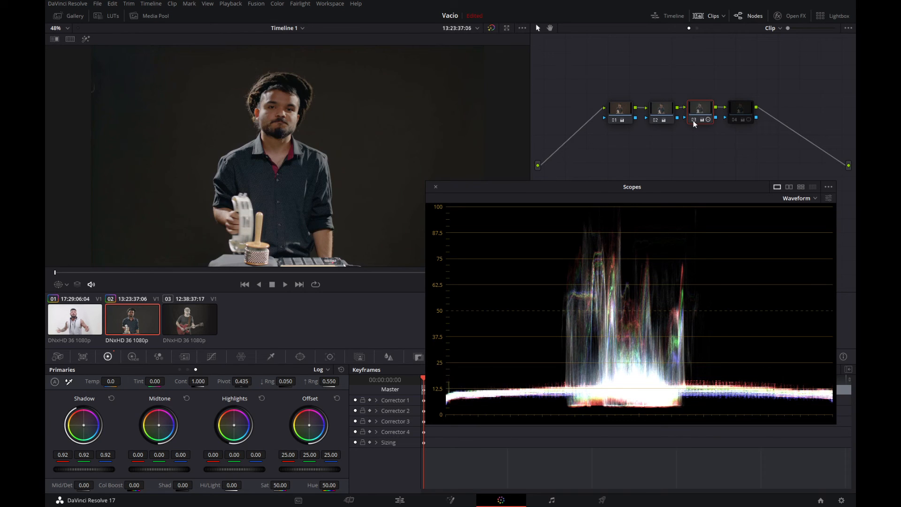
left_click(693, 120)
left_click(691, 121)
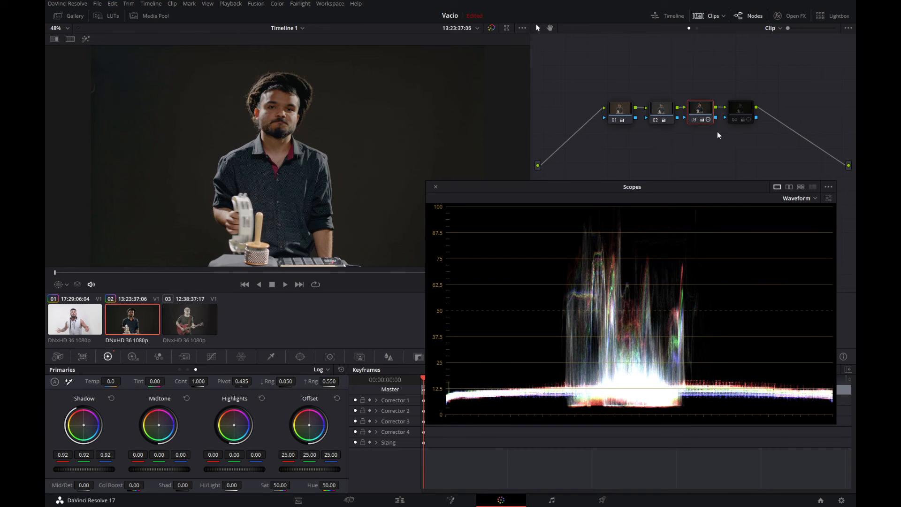
left_click(734, 120)
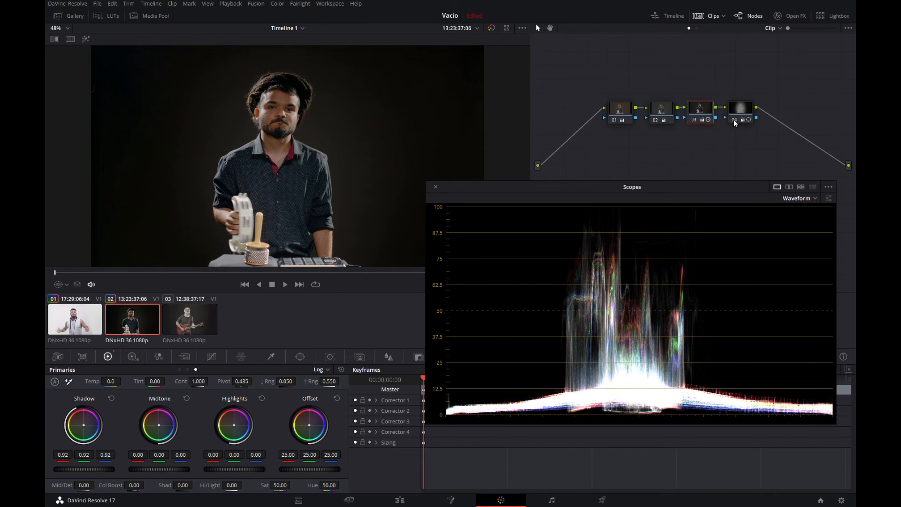
Play and scrub through the percussionist's clip to check the grade, and open the guitarist's clip
key("space")
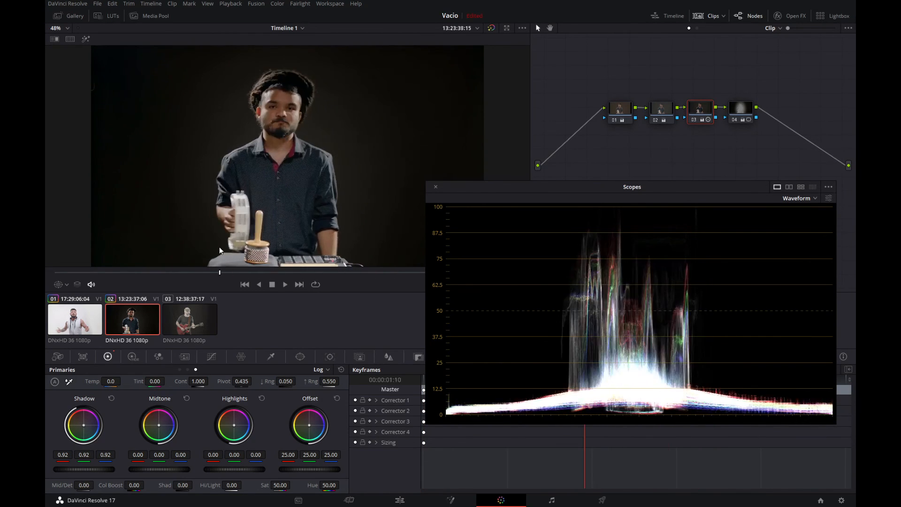
left_click(96, 271)
left_click_drag(96, 269, 86, 270)
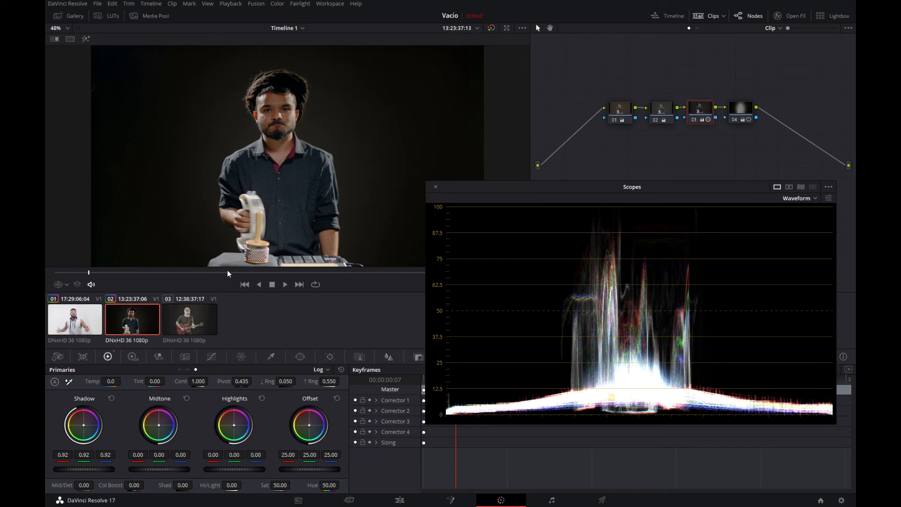
left_click(187, 321)
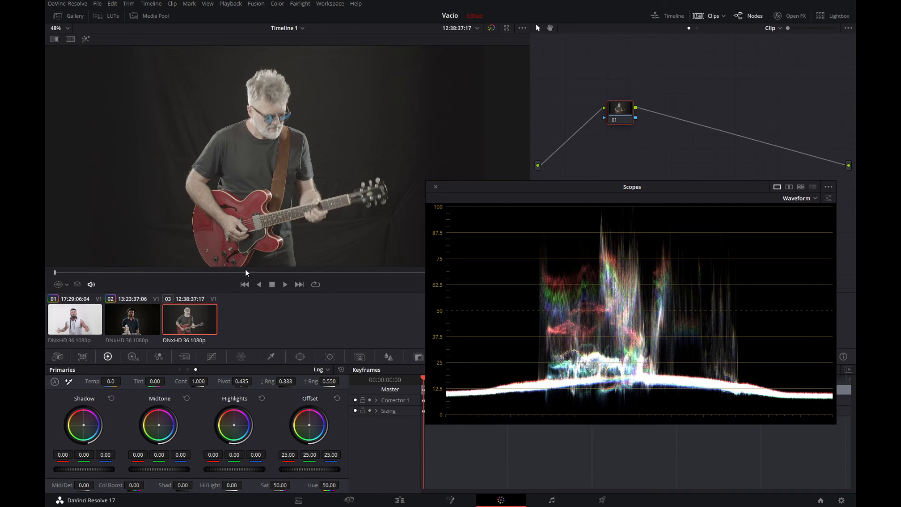
Scrub through the guitarist's and percussionist's clips to review their dark backgrounds on the waveform, and open the white-background clip
left_click_drag(241, 273, 322, 274)
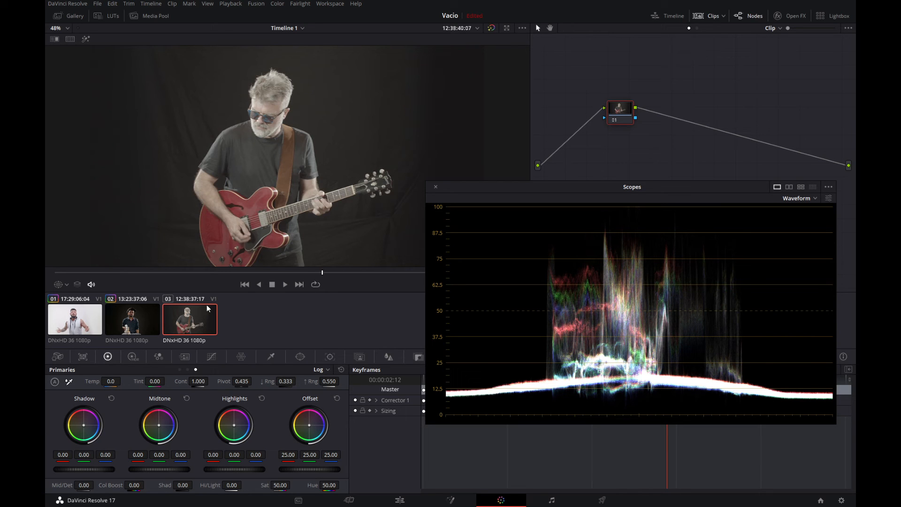
left_click(120, 321)
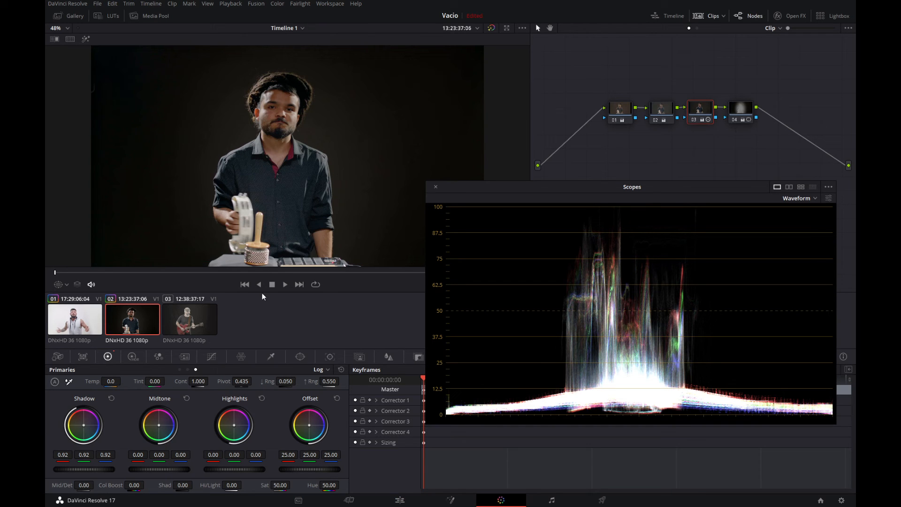
left_click_drag(272, 272, 135, 277)
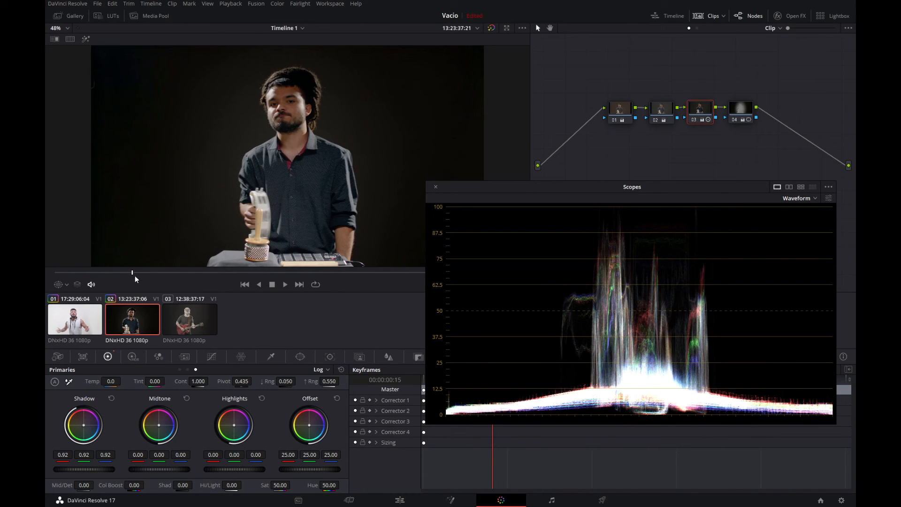
left_click(86, 320)
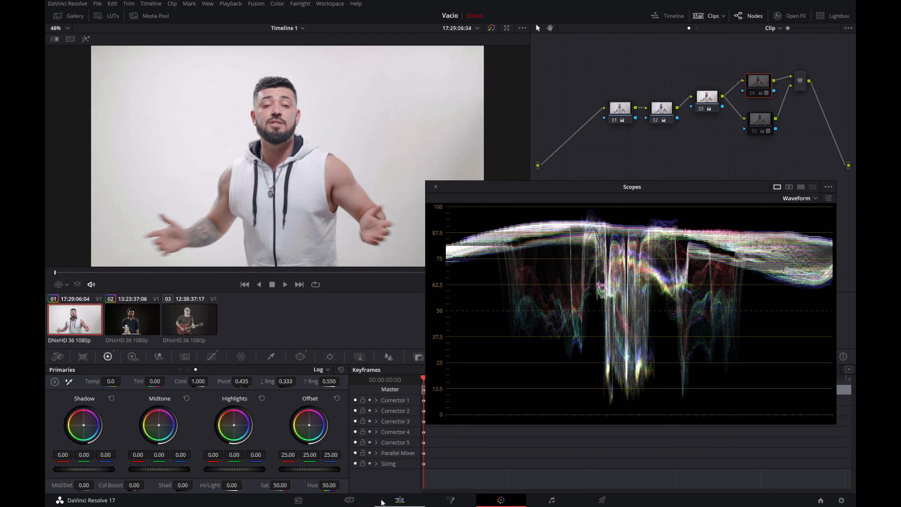
Import A008_01262027_C003.mov and A012_02031707_C011.mov from the Salidera folder into Bin 1
left_click(303, 501)
scroll(286, 194, "up", 1)
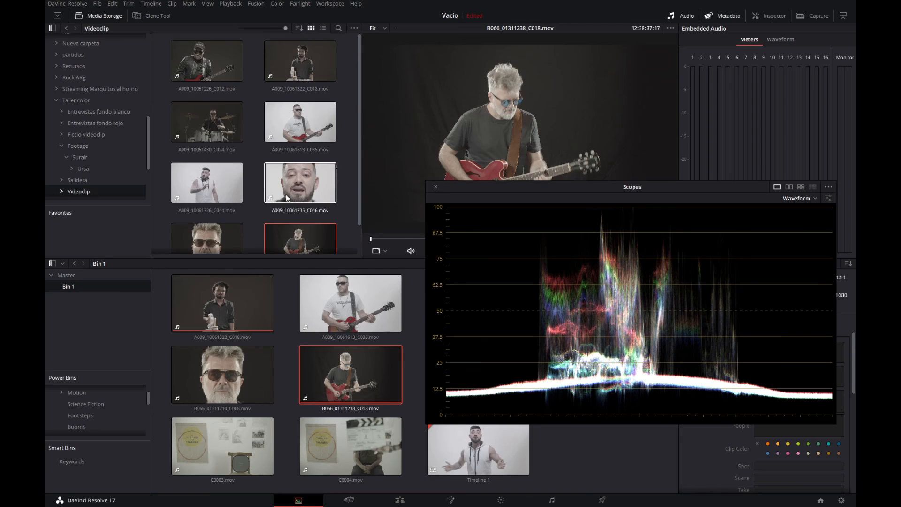
left_click(79, 177)
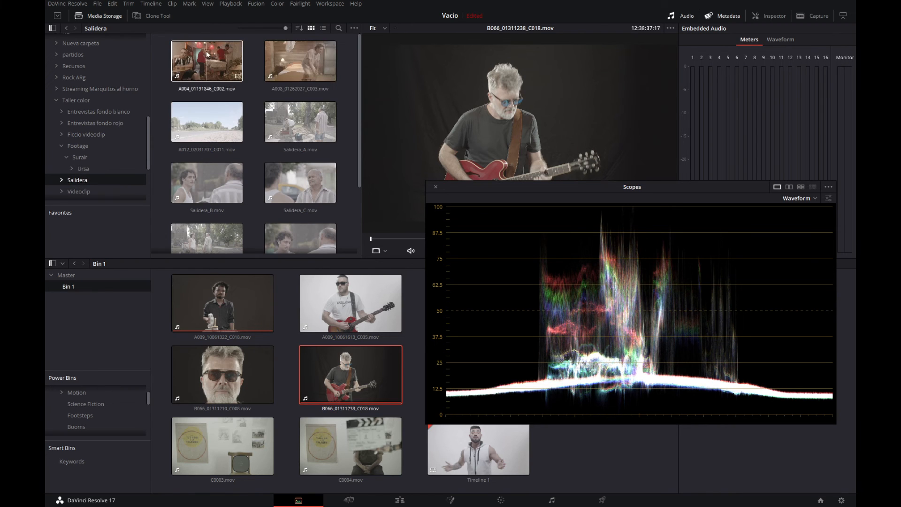
left_click_drag(283, 60, 553, 436)
left_click_drag(207, 121, 660, 441)
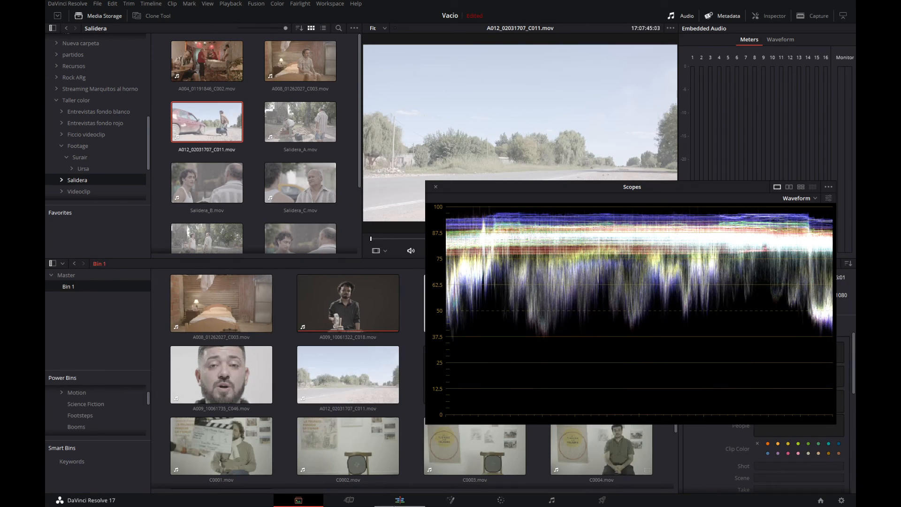
Place A012_02031707_C011.mov followed by A008_01262027_C003.mov on Video 1 of Timeline 1 in place of the earlier clips
left_click(399, 499)
left_click_drag(264, 113, 416, 375)
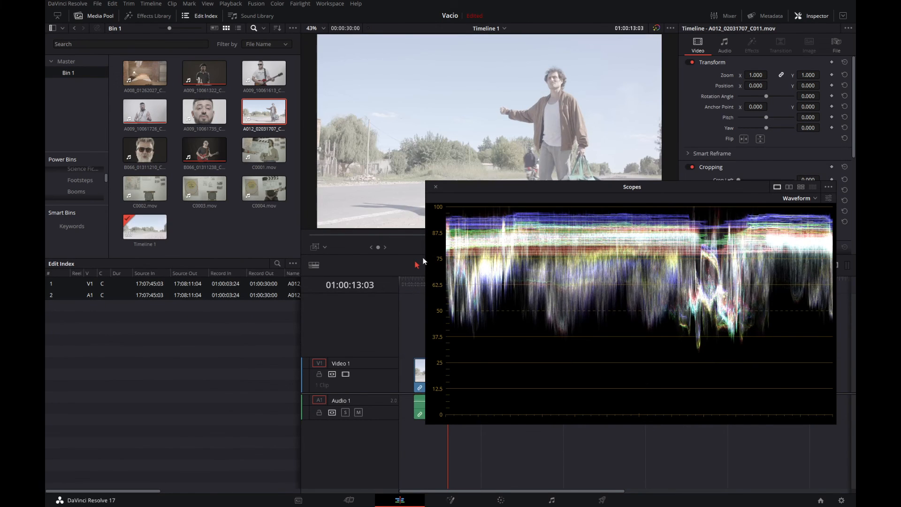
left_click_drag(469, 187, 609, 146)
left_click_drag(144, 73, 524, 378)
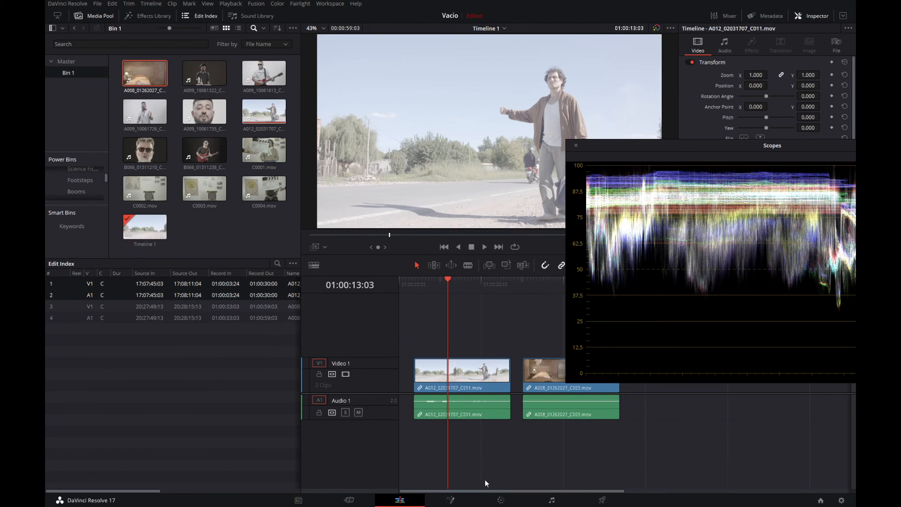
Open the bedroom clip for grading, set its log high range to 0.95 and lower the log highlights to -0.39
left_click(501, 500)
left_click(120, 319)
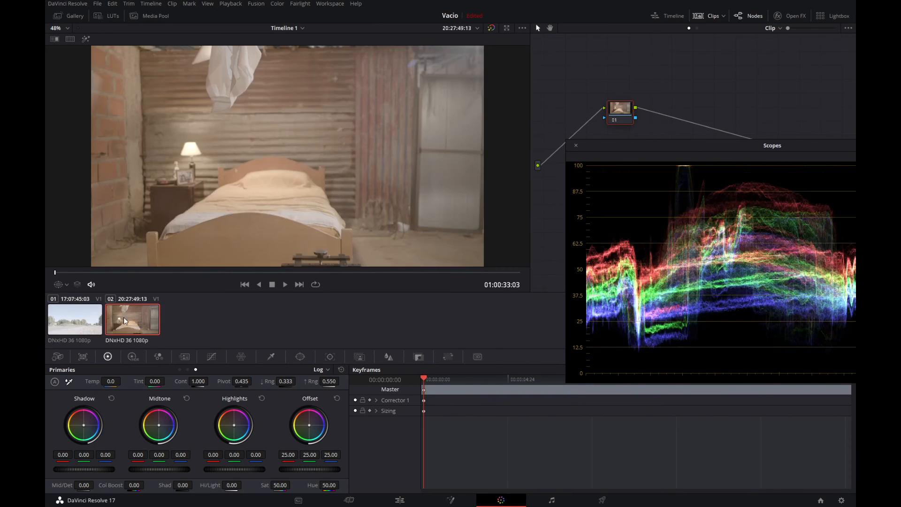
left_click_drag(617, 147, 488, 157)
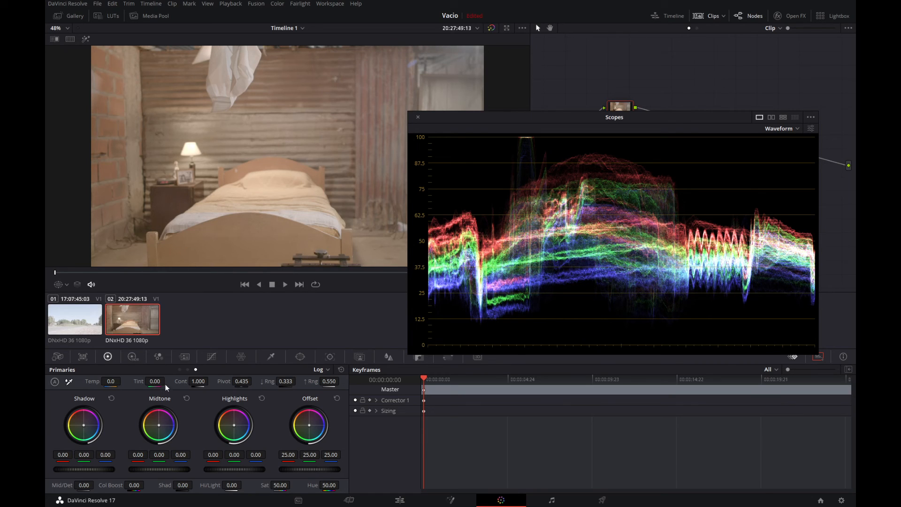
left_click(181, 369)
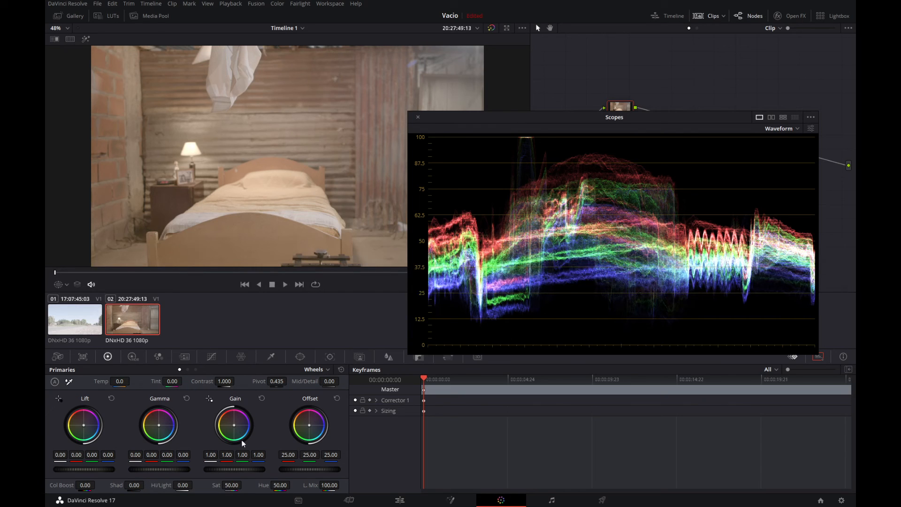
left_click(195, 370)
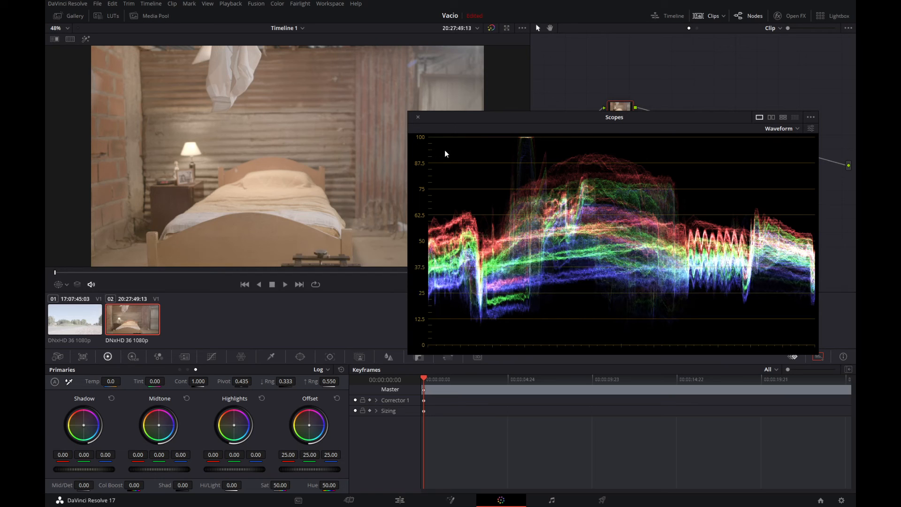
left_click(329, 381)
type("0.95")
key("Return")
mouse_move(256, 470)
left_mouse_down()
mouse_move(235, 470)
mouse_move(247, 470)
left_mouse_up()
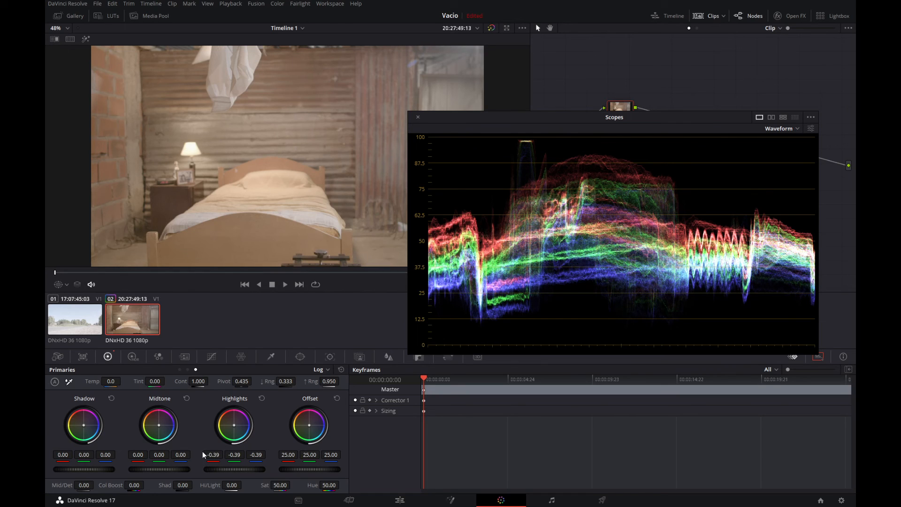
Raise the bedroom clip's gain to 1.09 and pull its log highlights down to -0.77
left_click(180, 369)
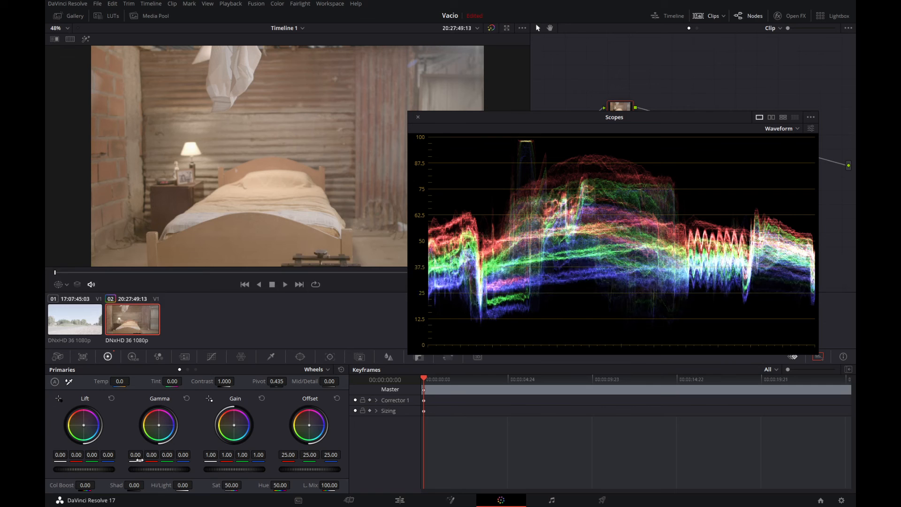
left_click_drag(221, 470, 242, 469)
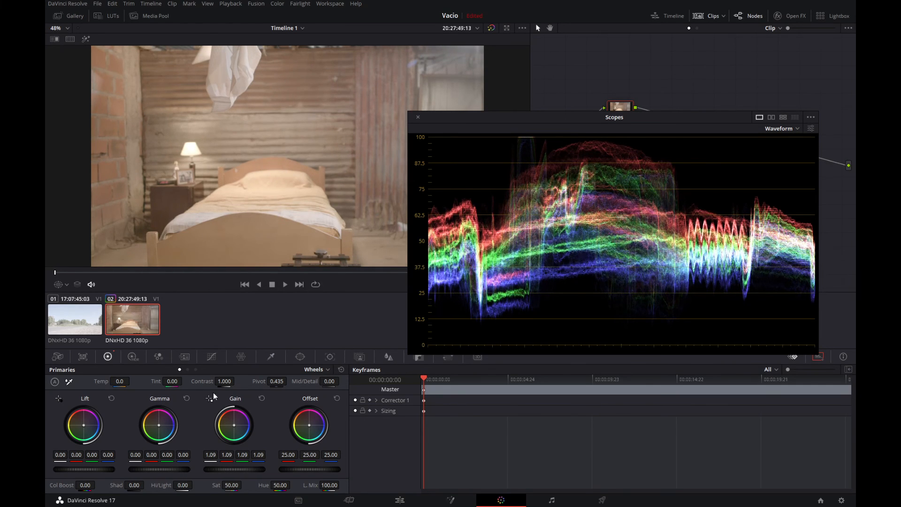
left_click(195, 369)
left_click_drag(231, 469, 220, 470)
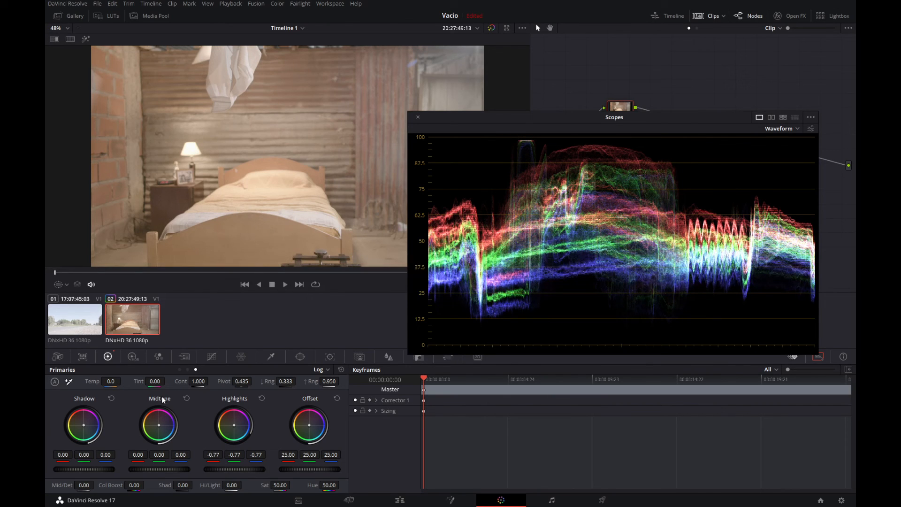
Darken the bedroom clip with lift about -0.03 and gamma -0.16
left_click(180, 370)
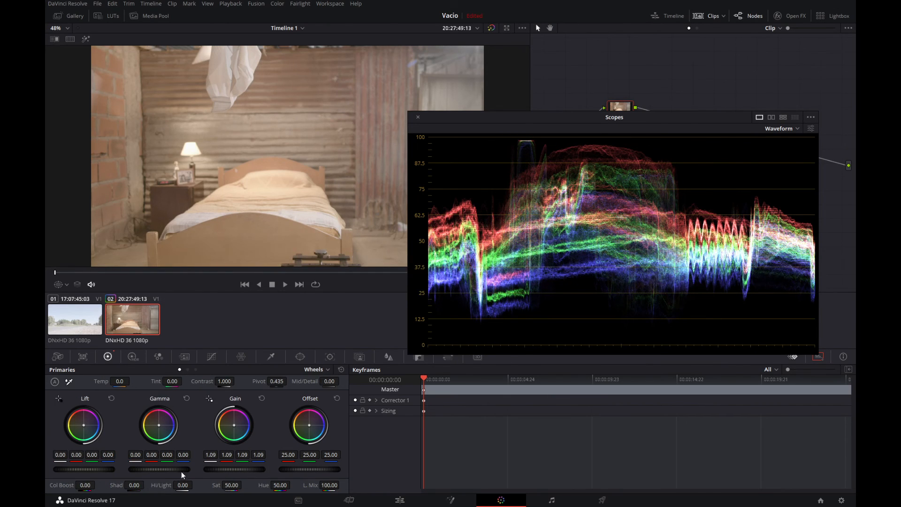
left_click_drag(114, 469, 108, 469)
left_click_drag(182, 470, 171, 465)
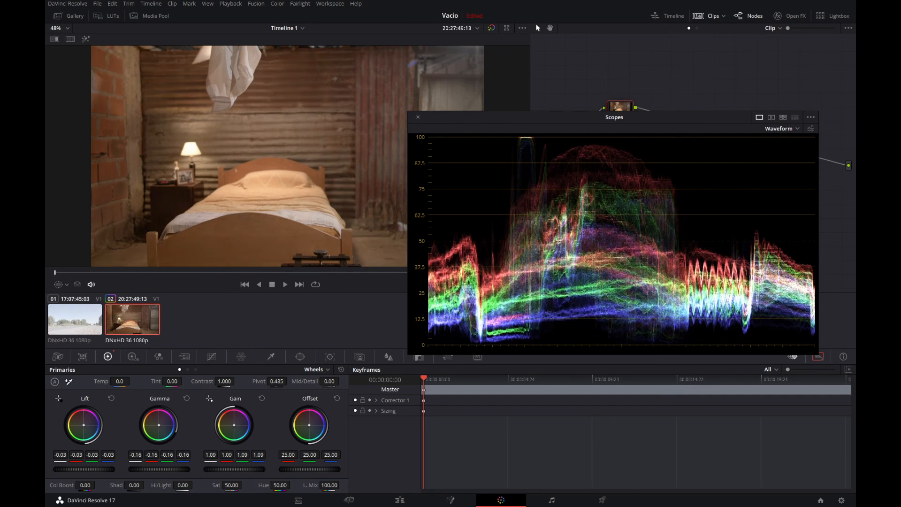
left_click_drag(80, 469, 85, 469)
Add a second serial node to the bedroom clip with saturation 68.60 and log highlights -0.07
key("alt+s")
left_click_drag(232, 485, 230, 357)
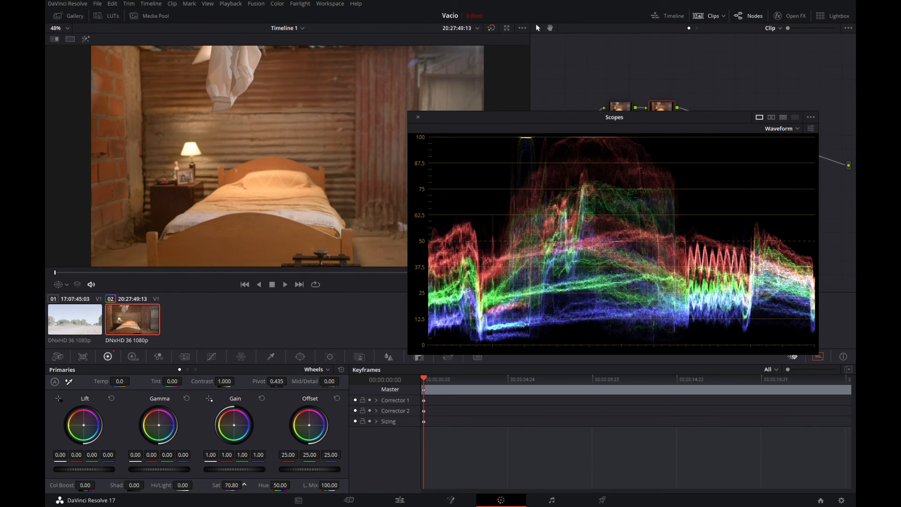
left_click(195, 371)
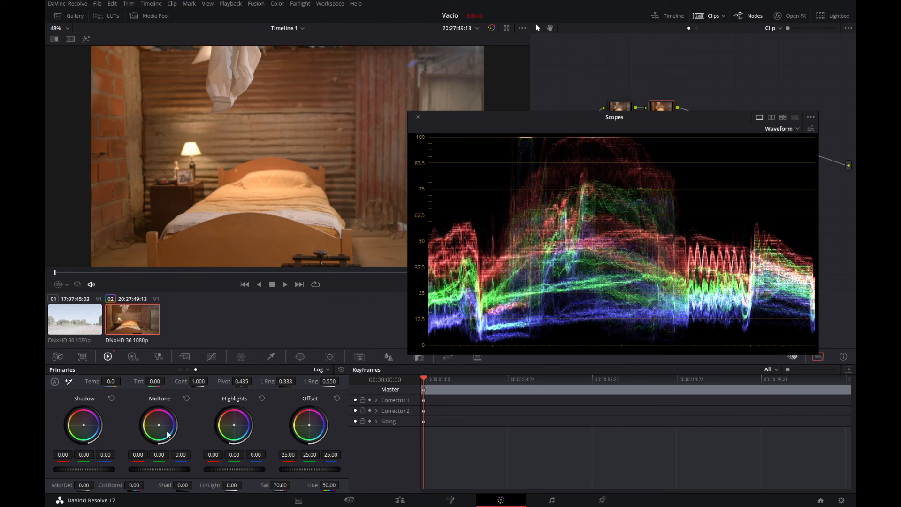
left_click_drag(280, 485, 240, 470)
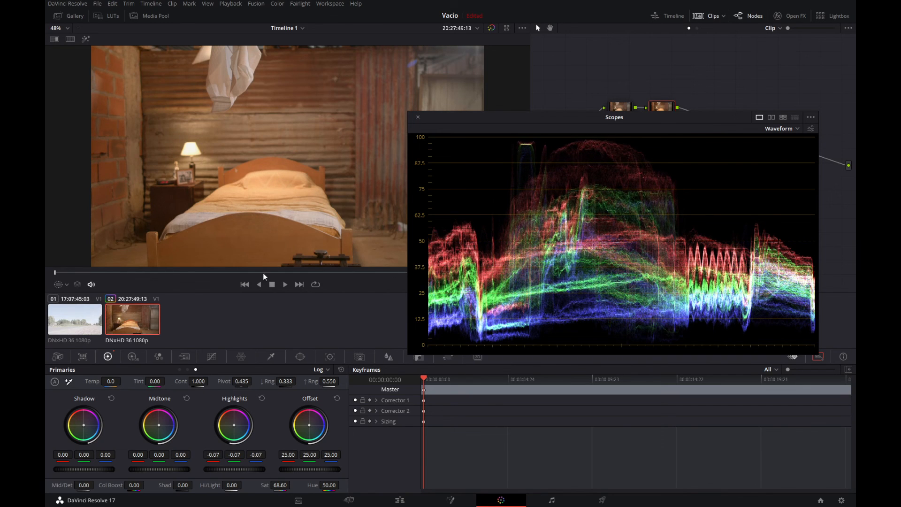
Scrub through and play the bedroom clip to check its grade, and open the roadside clip
left_click_drag(262, 272, 198, 296)
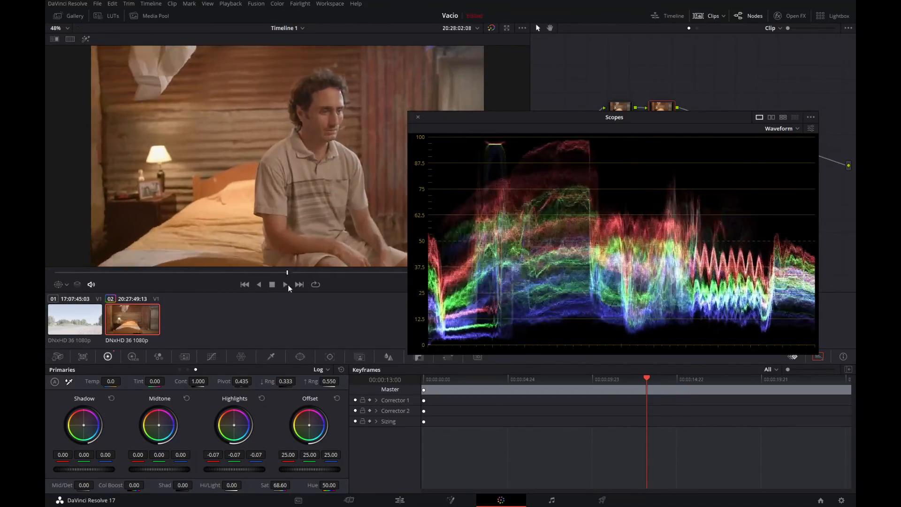
key("space")
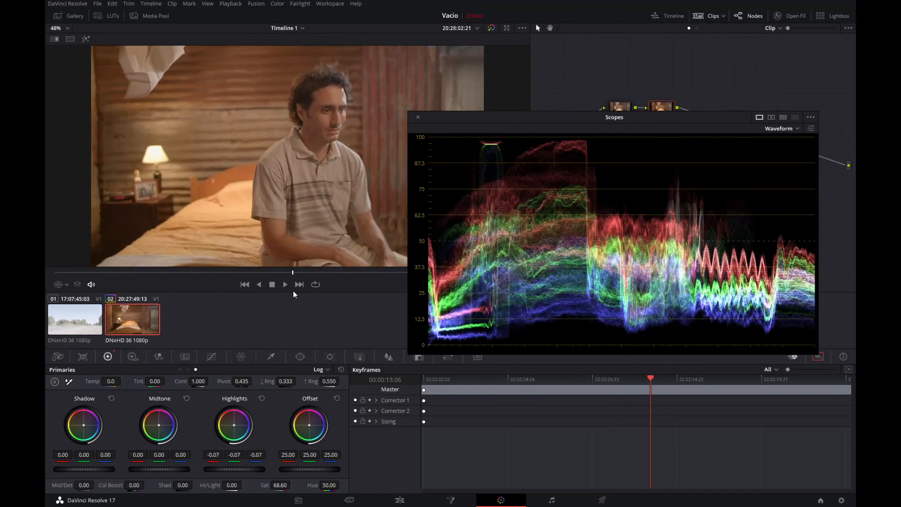
left_click(96, 323)
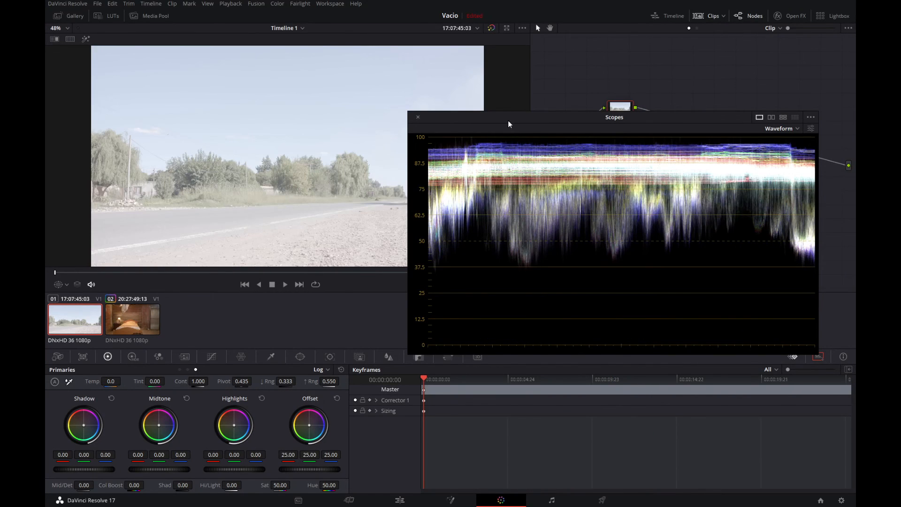
left_click_drag(528, 122, 561, 140)
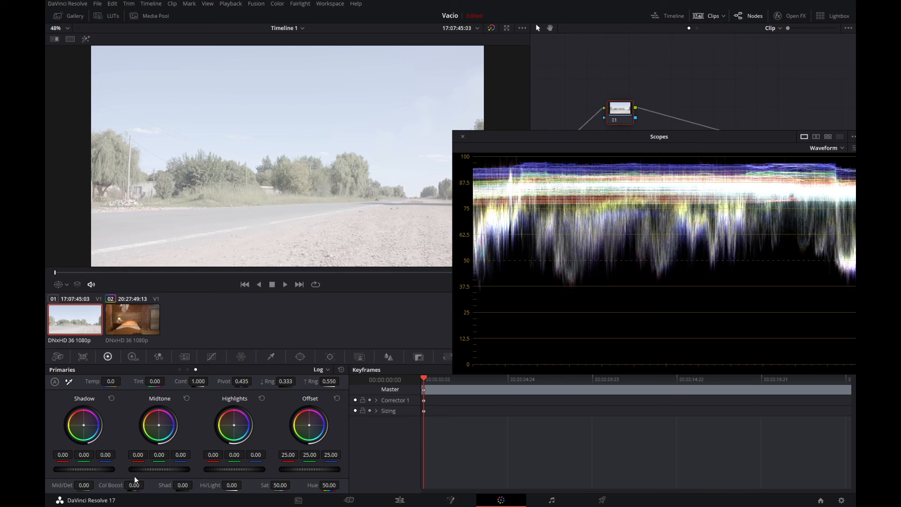
Raise the roadside clip's saturation to 100 on node 01, and add a serial node with lift -0.16 and gain 0.96
left_click(180, 369)
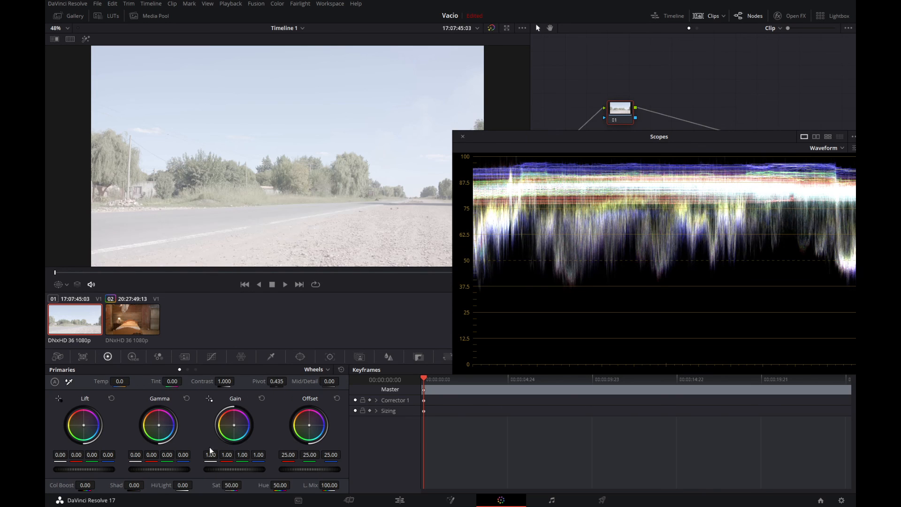
left_click_drag(231, 485, 228, 485)
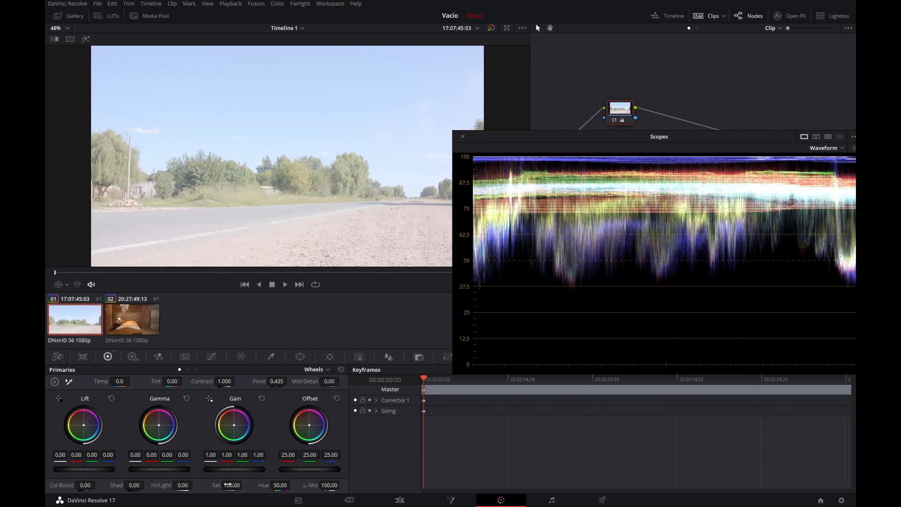
key("alt+s")
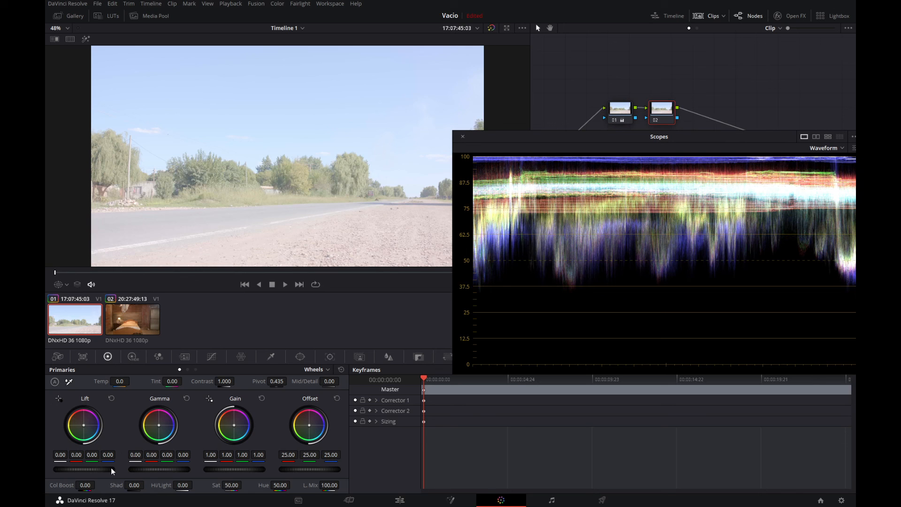
left_click_drag(106, 470, 87, 470)
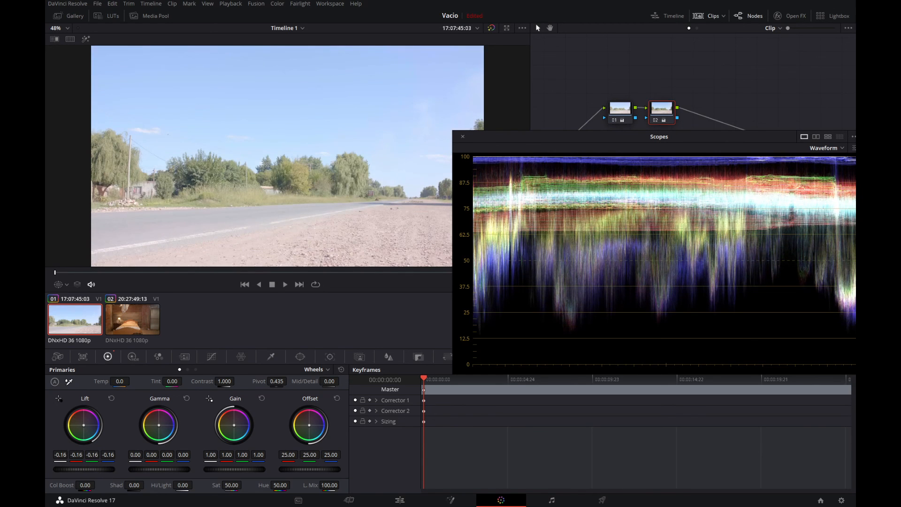
left_click_drag(234, 469, 223, 469)
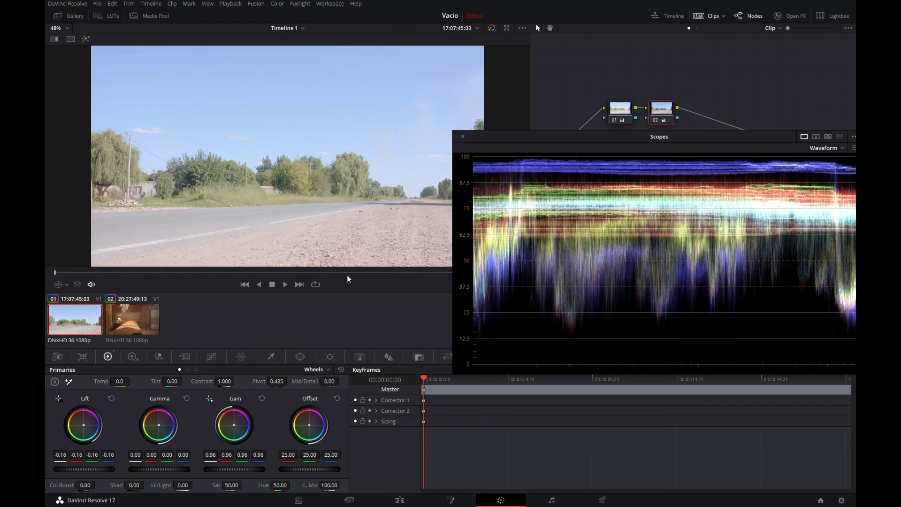
At a frame showing the hitchhiker, refine node 02's contrast with lift -0.04, gamma -0.29 and gain 0.98
mouse_move(274, 272)
left_mouse_down()
mouse_move(331, 271)
mouse_move(283, 271)
left_mouse_up()
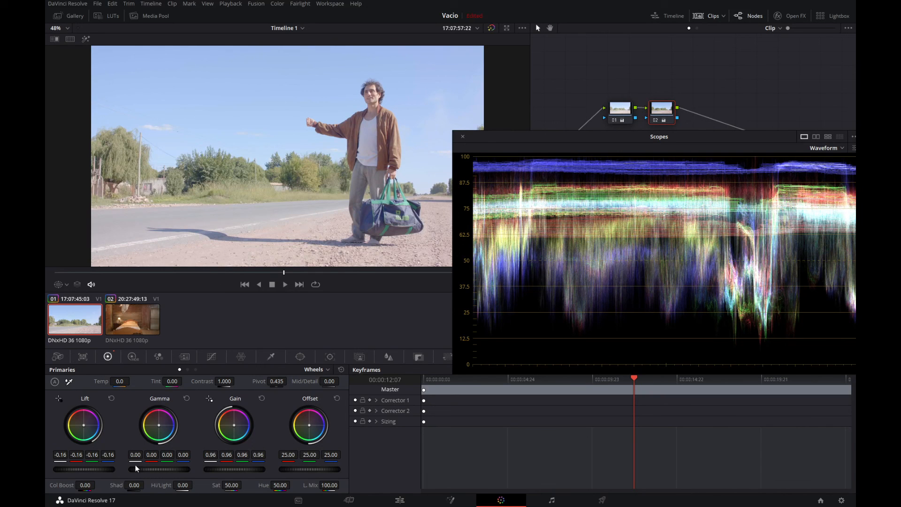
left_click_drag(159, 469, 137, 469)
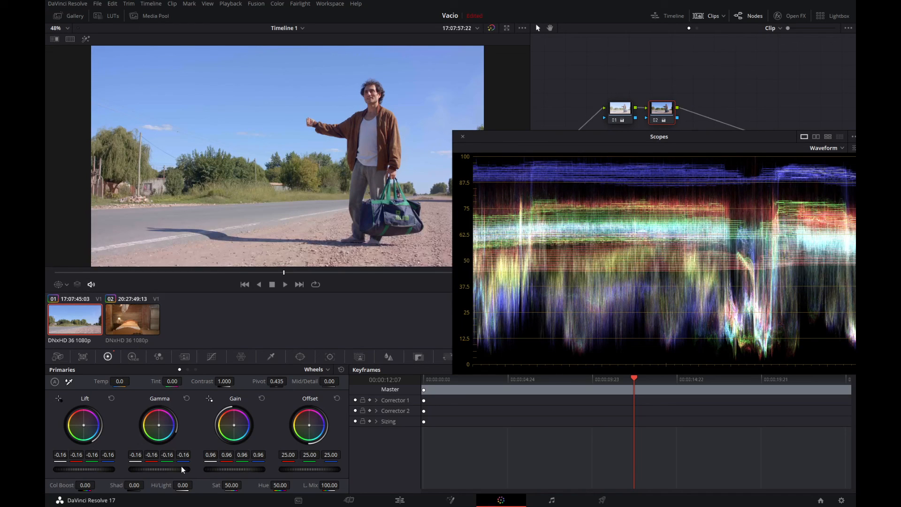
left_click_drag(224, 465, 175, 469)
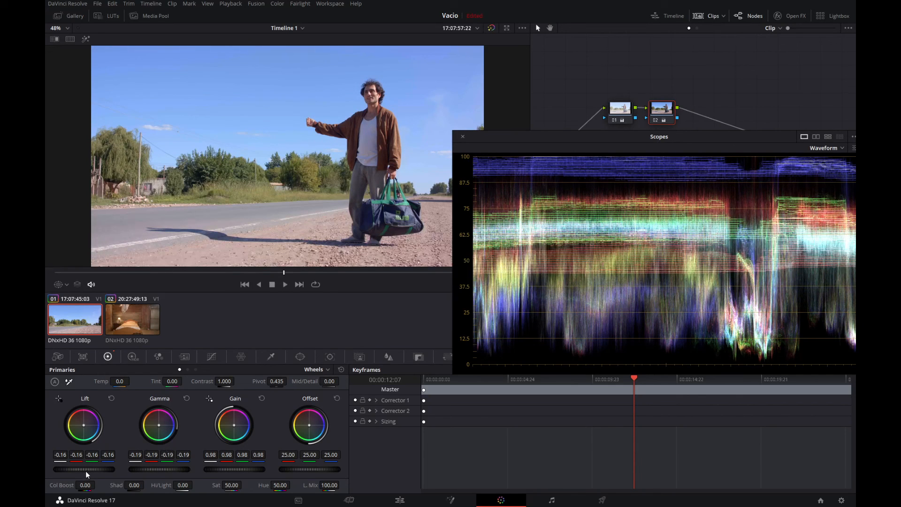
left_click_drag(75, 469, 82, 468)
left_click_drag(137, 469, 137, 465)
left_click_drag(80, 468, 85, 469)
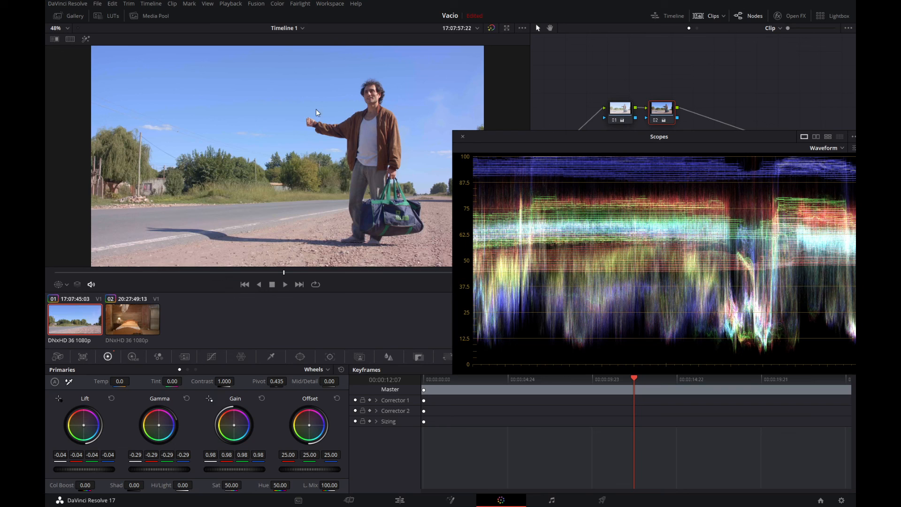
Lower node 02's gain to 0.96 and examine the sky around the hitchhiker's hand up close
scroll(300, 115, "up", 5)
left_click_drag(253, 468, 246, 471)
left_click_drag(342, 148, 355, 241)
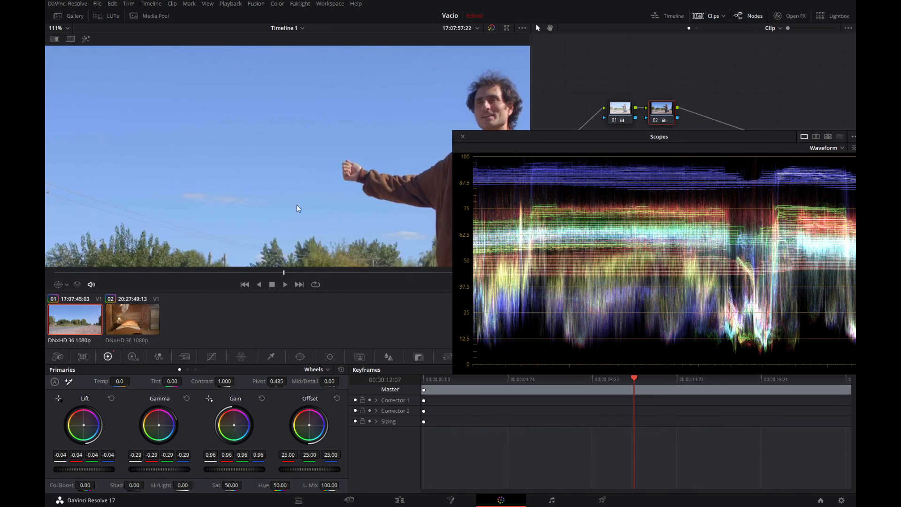
scroll(311, 213, "up", 4)
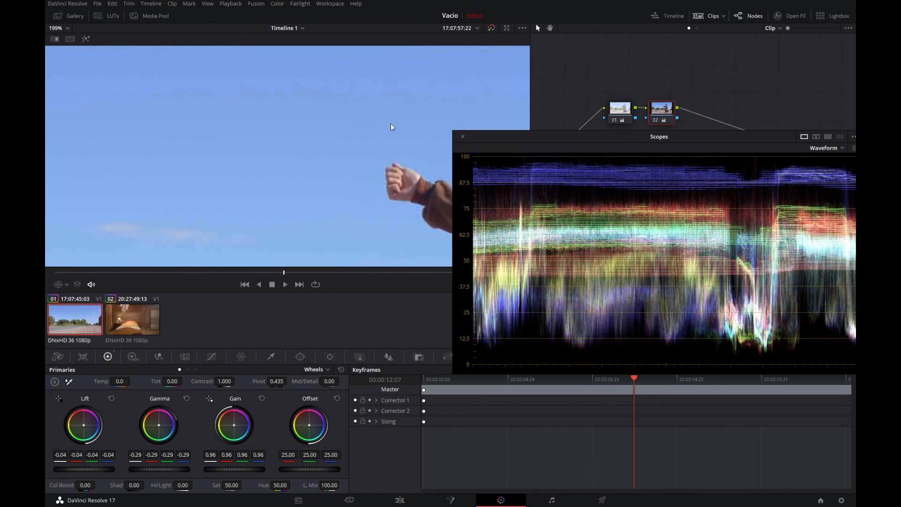
left_click_drag(392, 126, 364, 162)
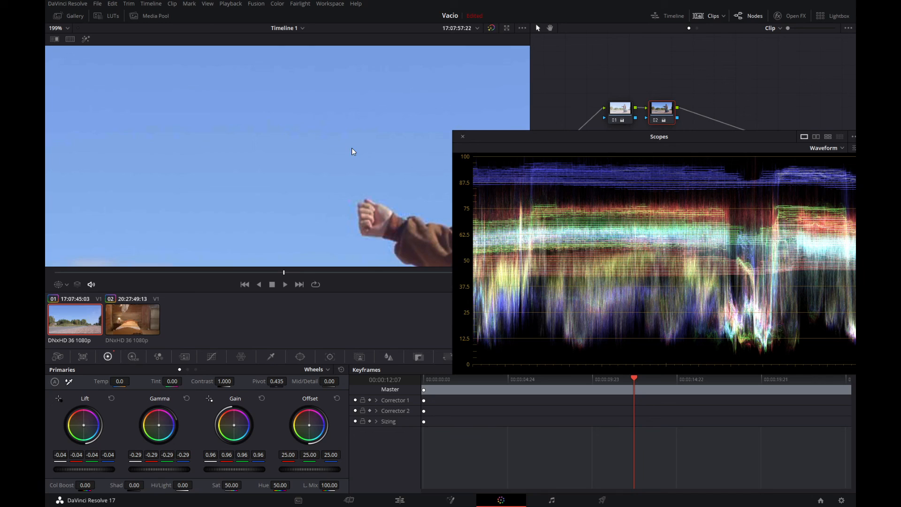
scroll(207, 207, "down", 1)
scroll(261, 175, "down", 2)
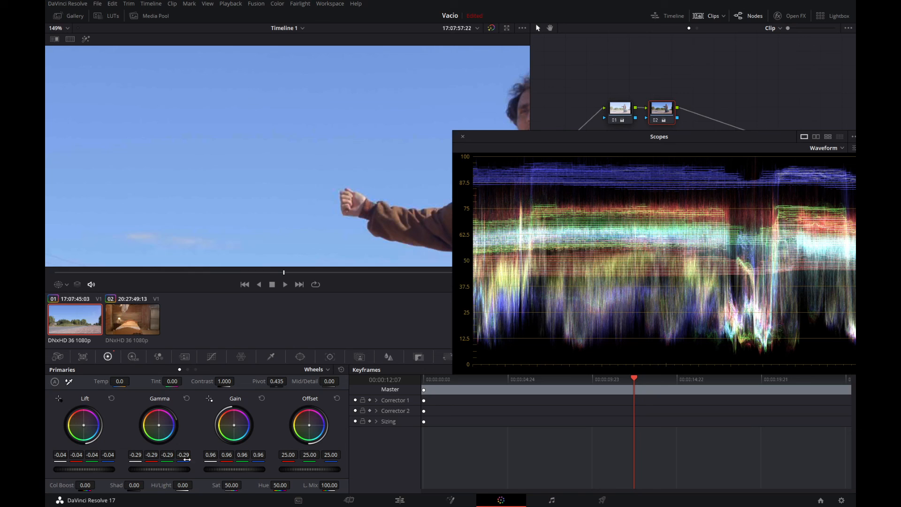
Try darkening node 02's gamma to -0.66 to inspect the sky, and reset the gamma
left_click_drag(171, 465, 126, 464)
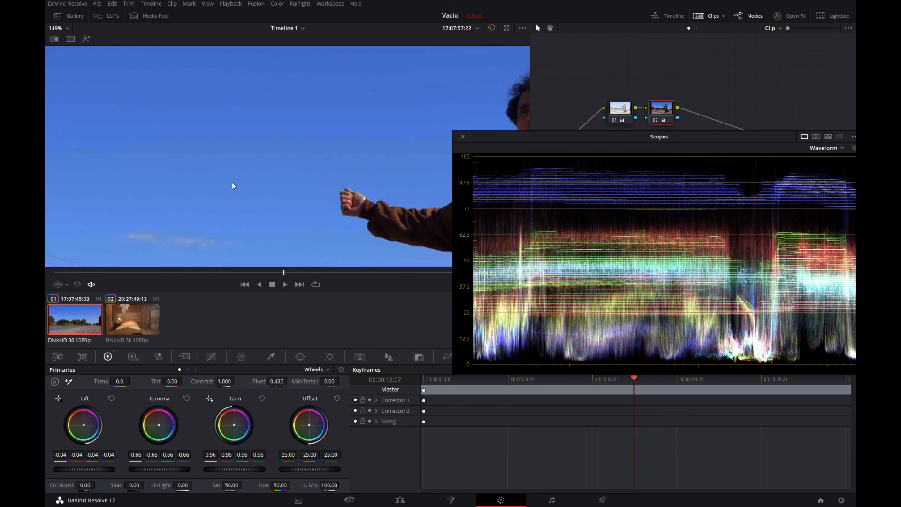
scroll(349, 163, "down", 6)
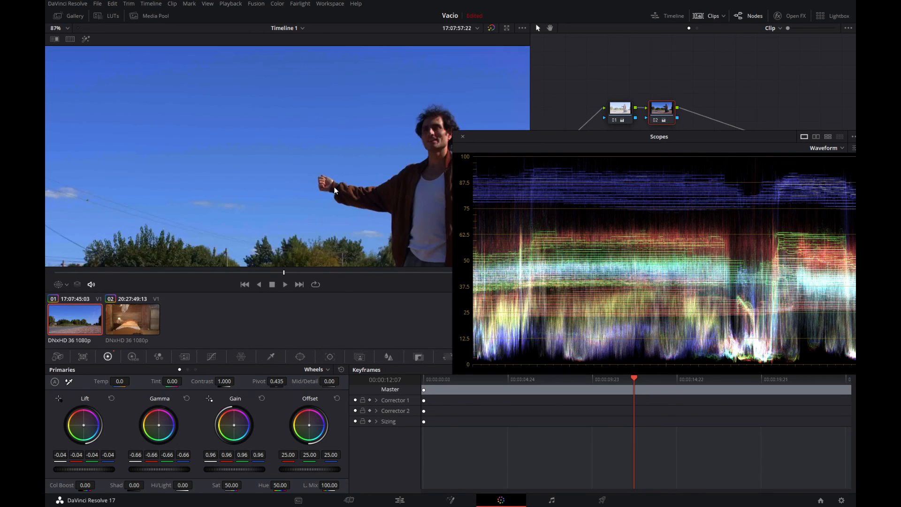
left_click(186, 398)
scroll(324, 179, "down", 2)
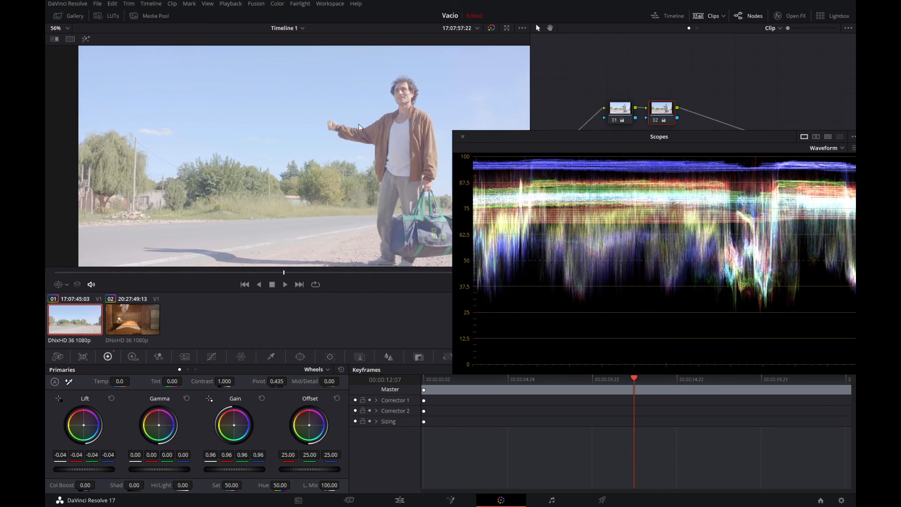
Rebalance the roadside clip's node 02 with gamma -0.24 and lift -0.04
left_click_drag(188, 470, 82, 469)
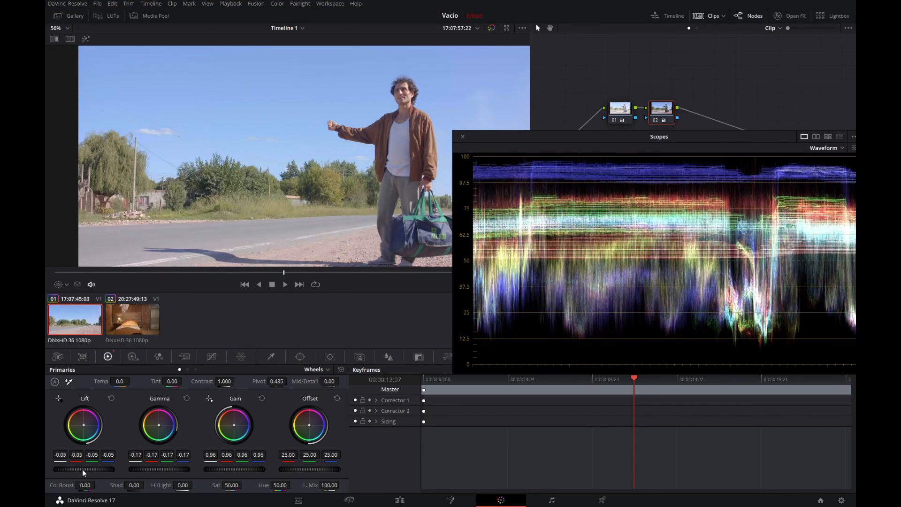
left_click_drag(185, 471, 92, 470)
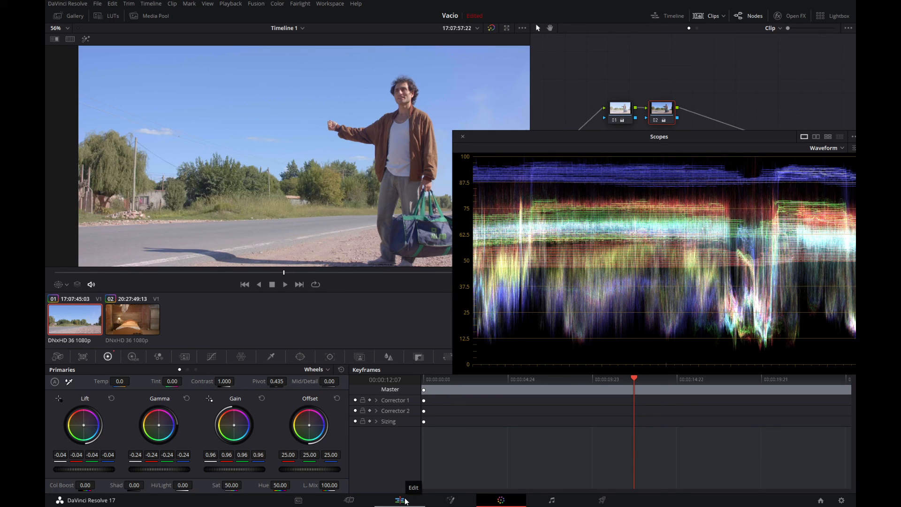
Uncover the node graph, compare the waveform in Y mode, and return the scope to RGB
left_click_drag(778, 140, 730, 209)
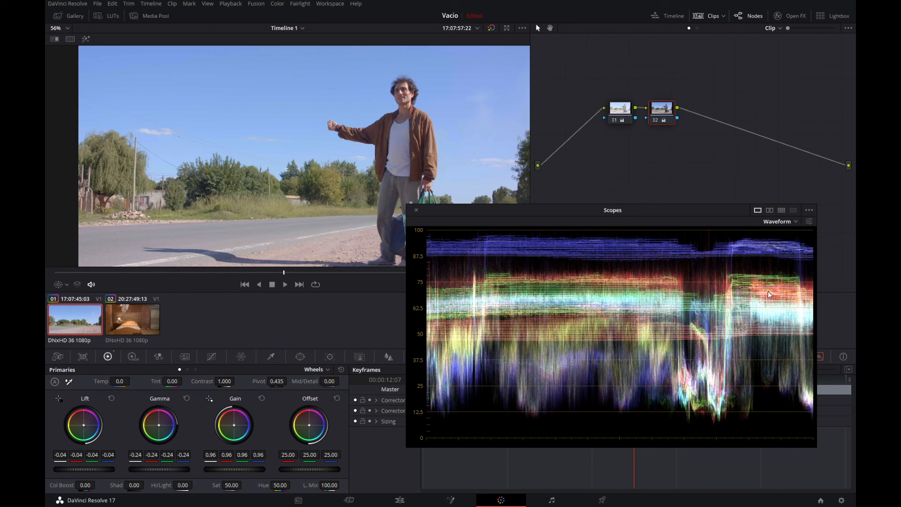
left_click(809, 221)
left_click(736, 269)
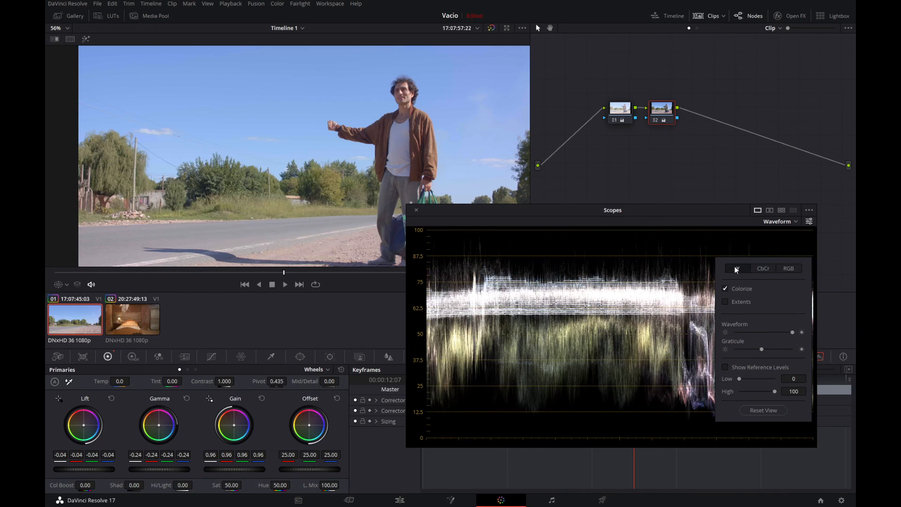
left_click(790, 269)
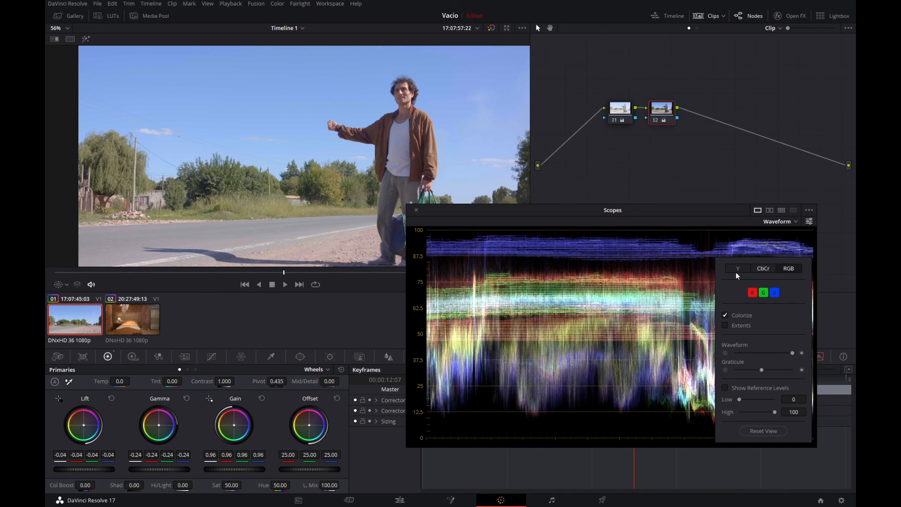
left_click(531, 300)
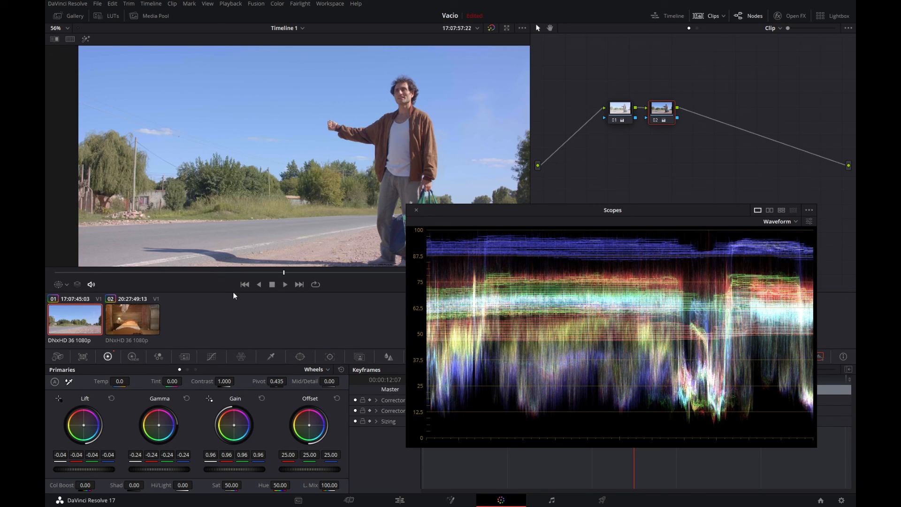
Browse the Taller color folders in the media storage and add Carta grises.mov from the Footage folder to Bin 1
left_click(301, 501)
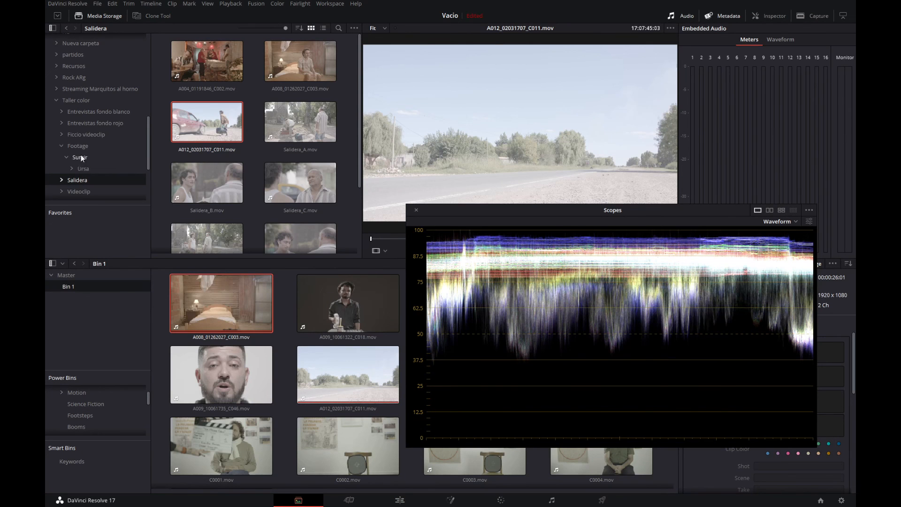
left_click(111, 122)
left_click(81, 99)
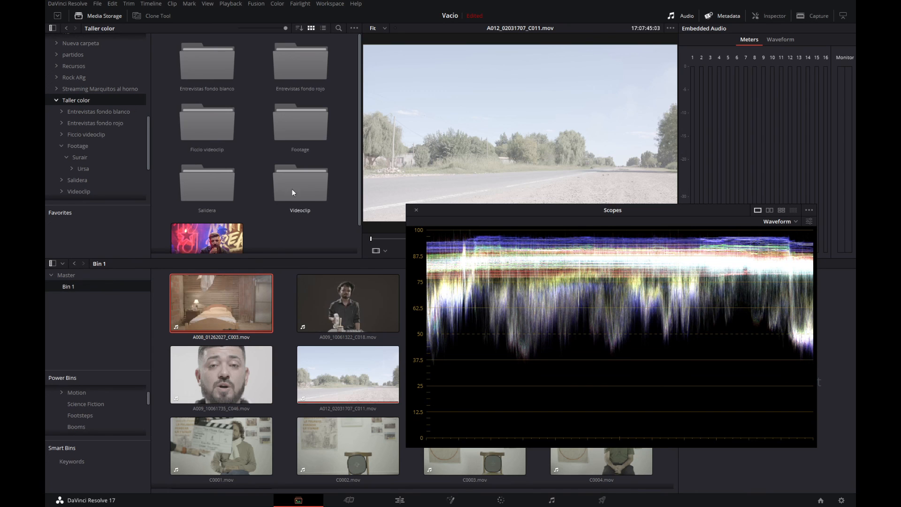
double_click(303, 182)
scroll(278, 148, "down", 1)
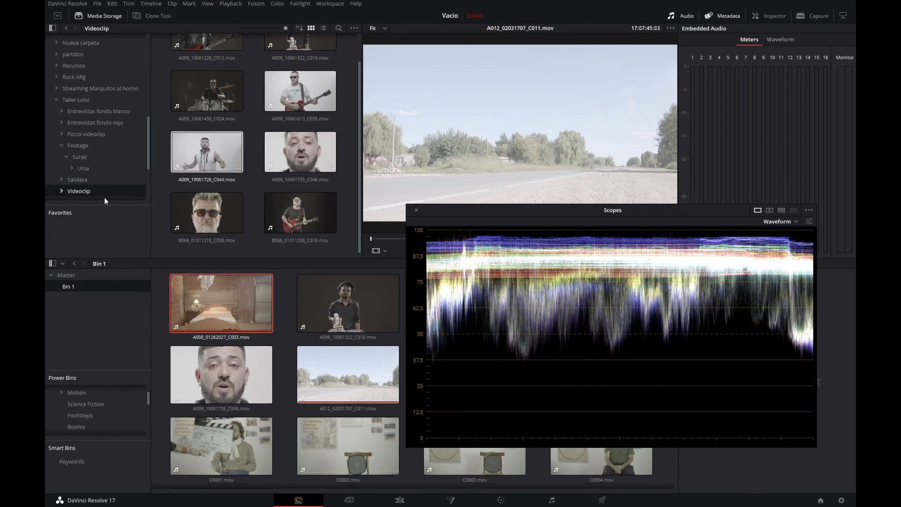
left_click(85, 168)
left_click(81, 156)
left_click(84, 149)
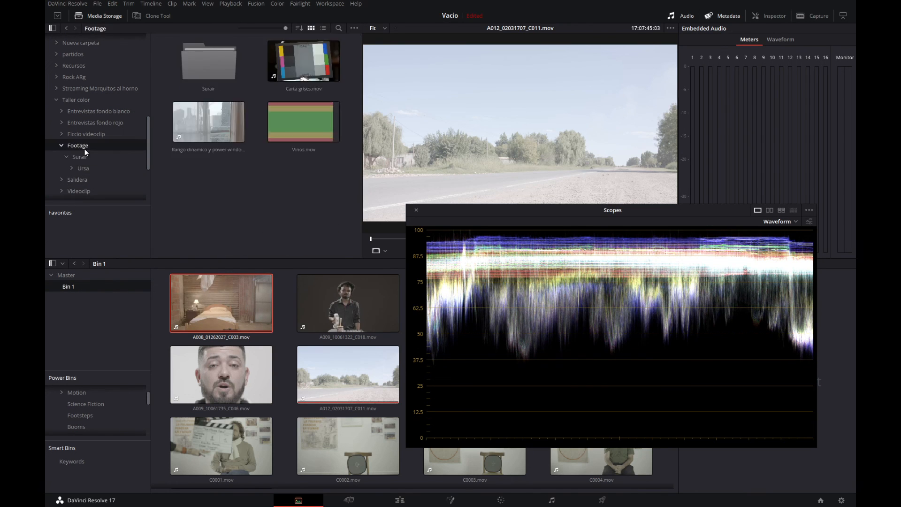
left_click_drag(291, 71, 341, 313)
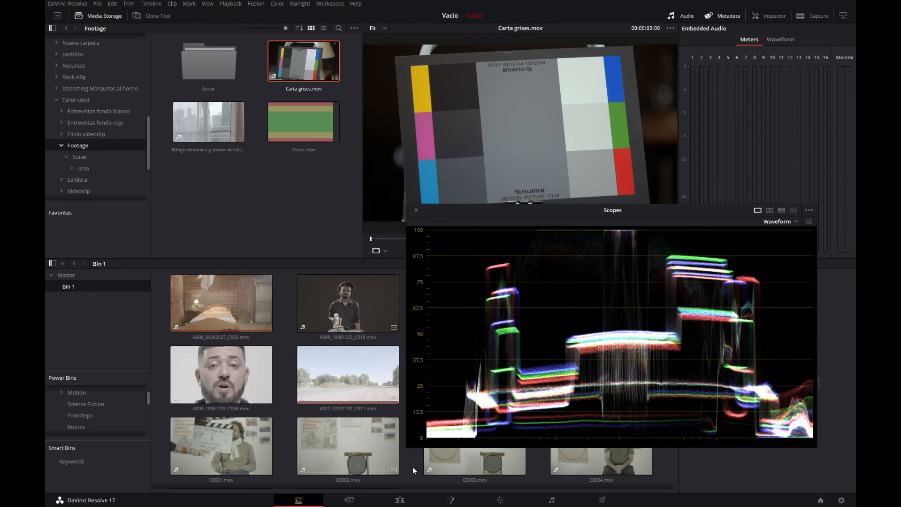
Place Carta grises.mov on Timeline 1 after the bedroom clip, on the Video 1 and Audio 1 tracks
left_click(399, 500)
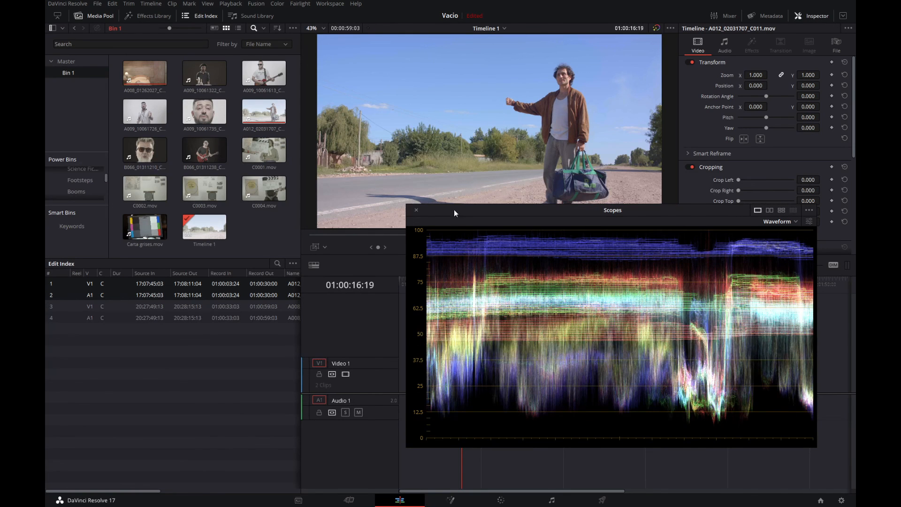
left_click_drag(454, 210, 433, 109)
left_click_drag(145, 226, 634, 382)
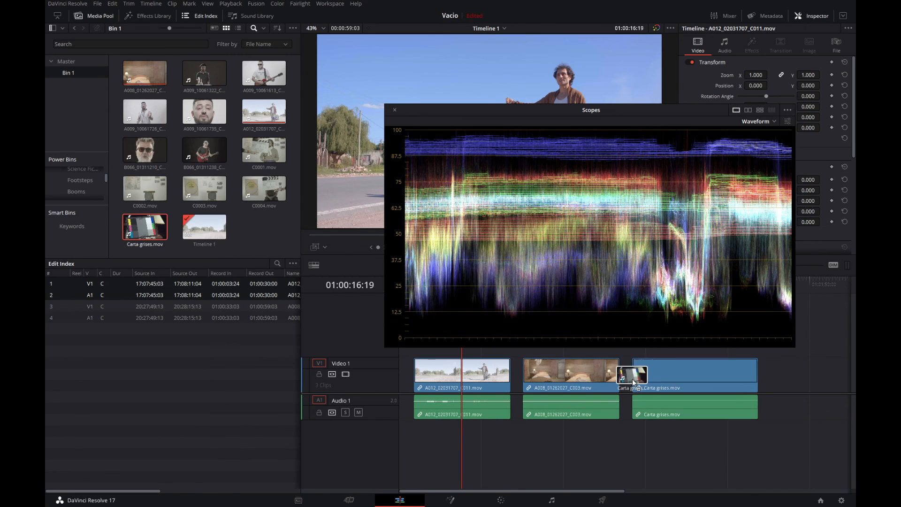
Open the grey chart clip for grading, rotate it 4.550 with Input Sizing, and move the scopes clear of the chart's patches
left_click(500, 499)
left_click(213, 319)
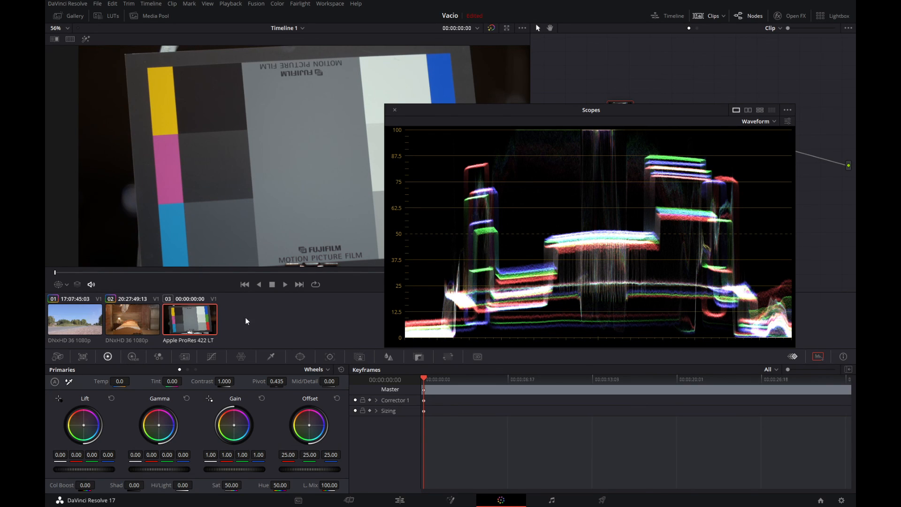
left_click(448, 357)
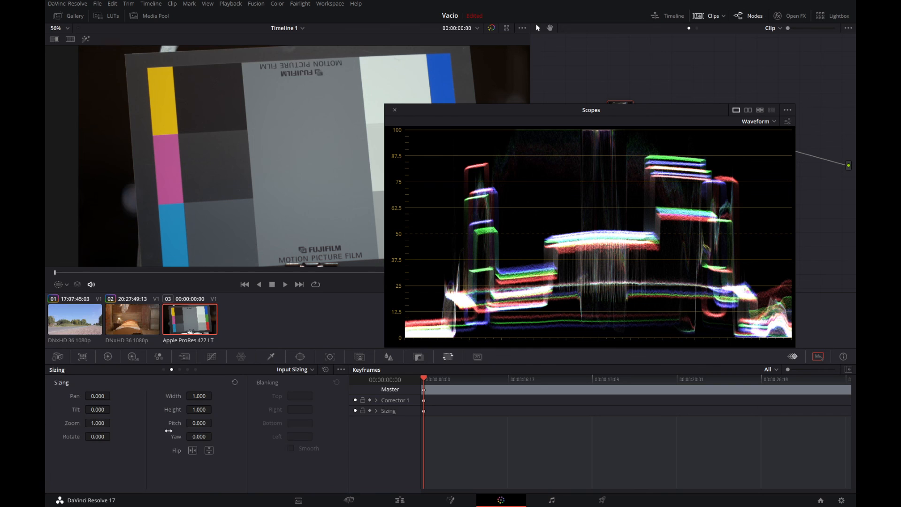
left_click_drag(97, 436, 112, 437)
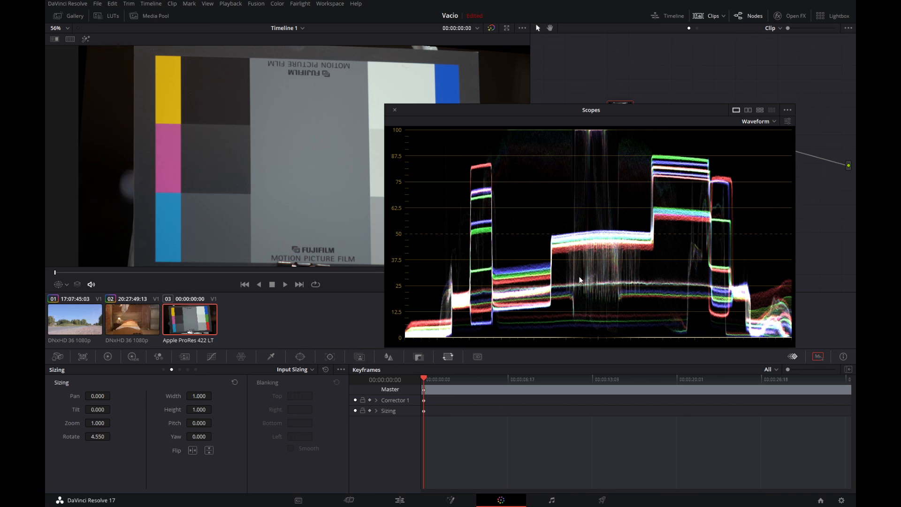
left_click_drag(556, 108, 484, 167)
left_click_drag(353, 255, 310, 262)
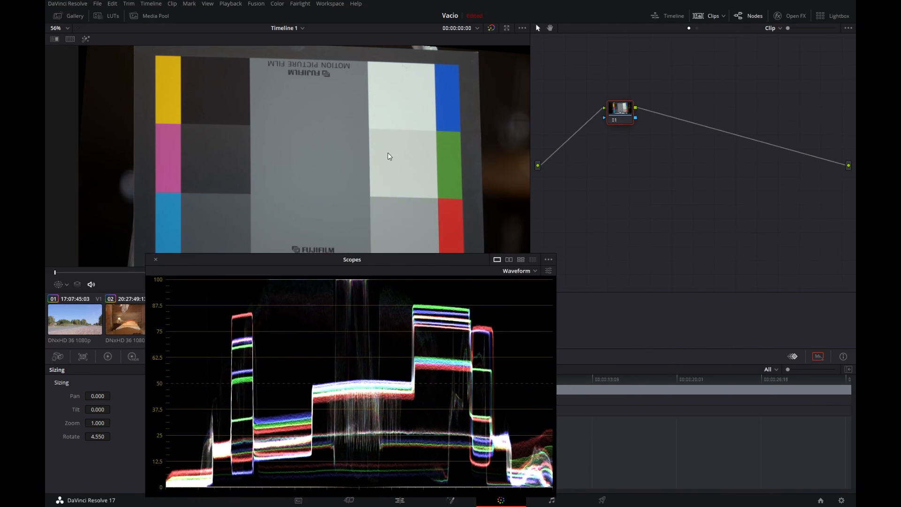